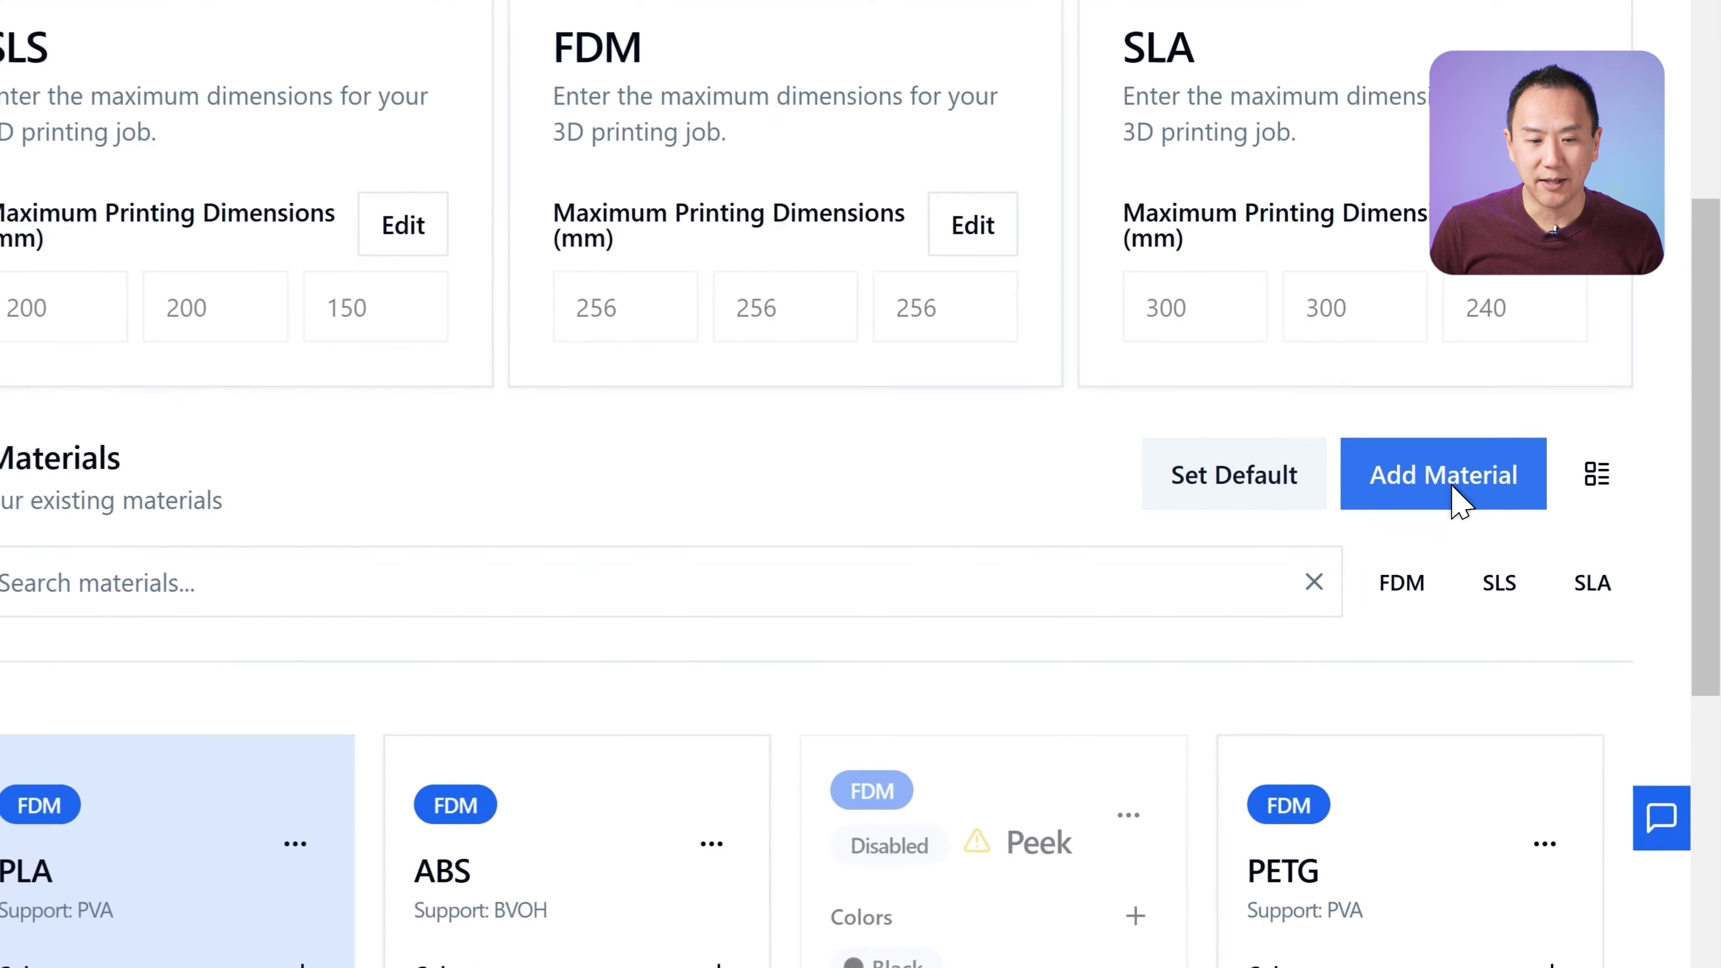
- Add a new material with SLA technology named BioMed Clear
{"action": "left_click", "coordinate": [1524, 528]}
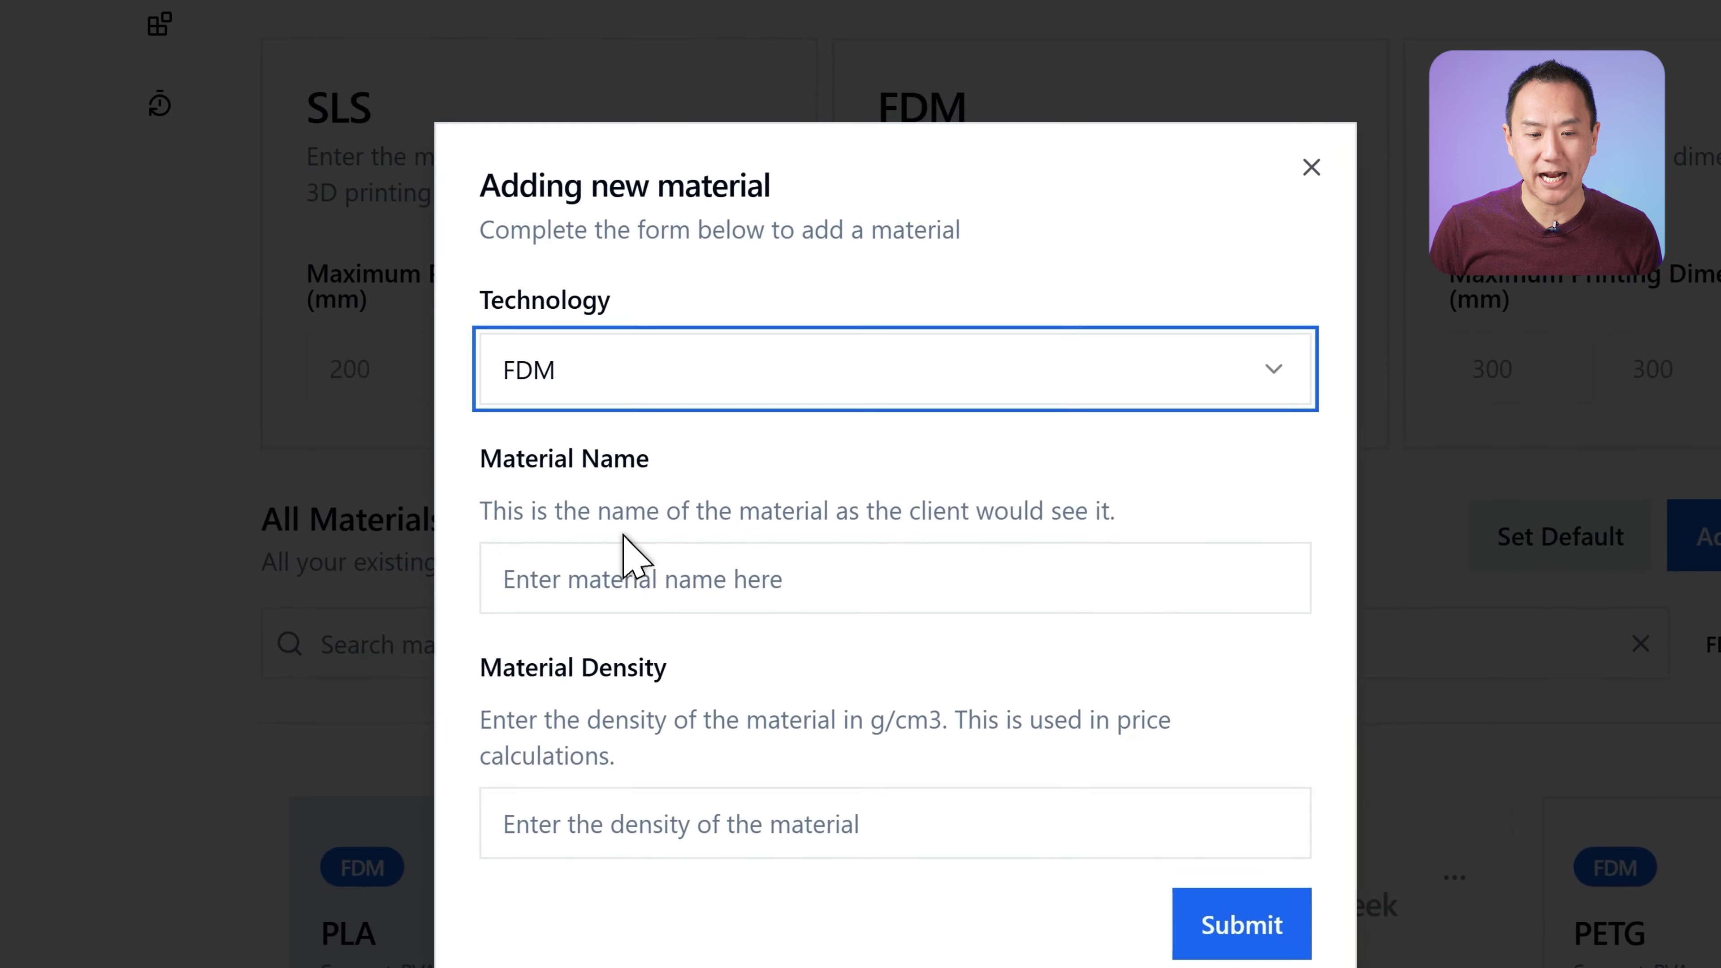
{"action": "left_click", "coordinate": [579, 577]}
{"action": "left_click", "coordinate": [653, 400]}
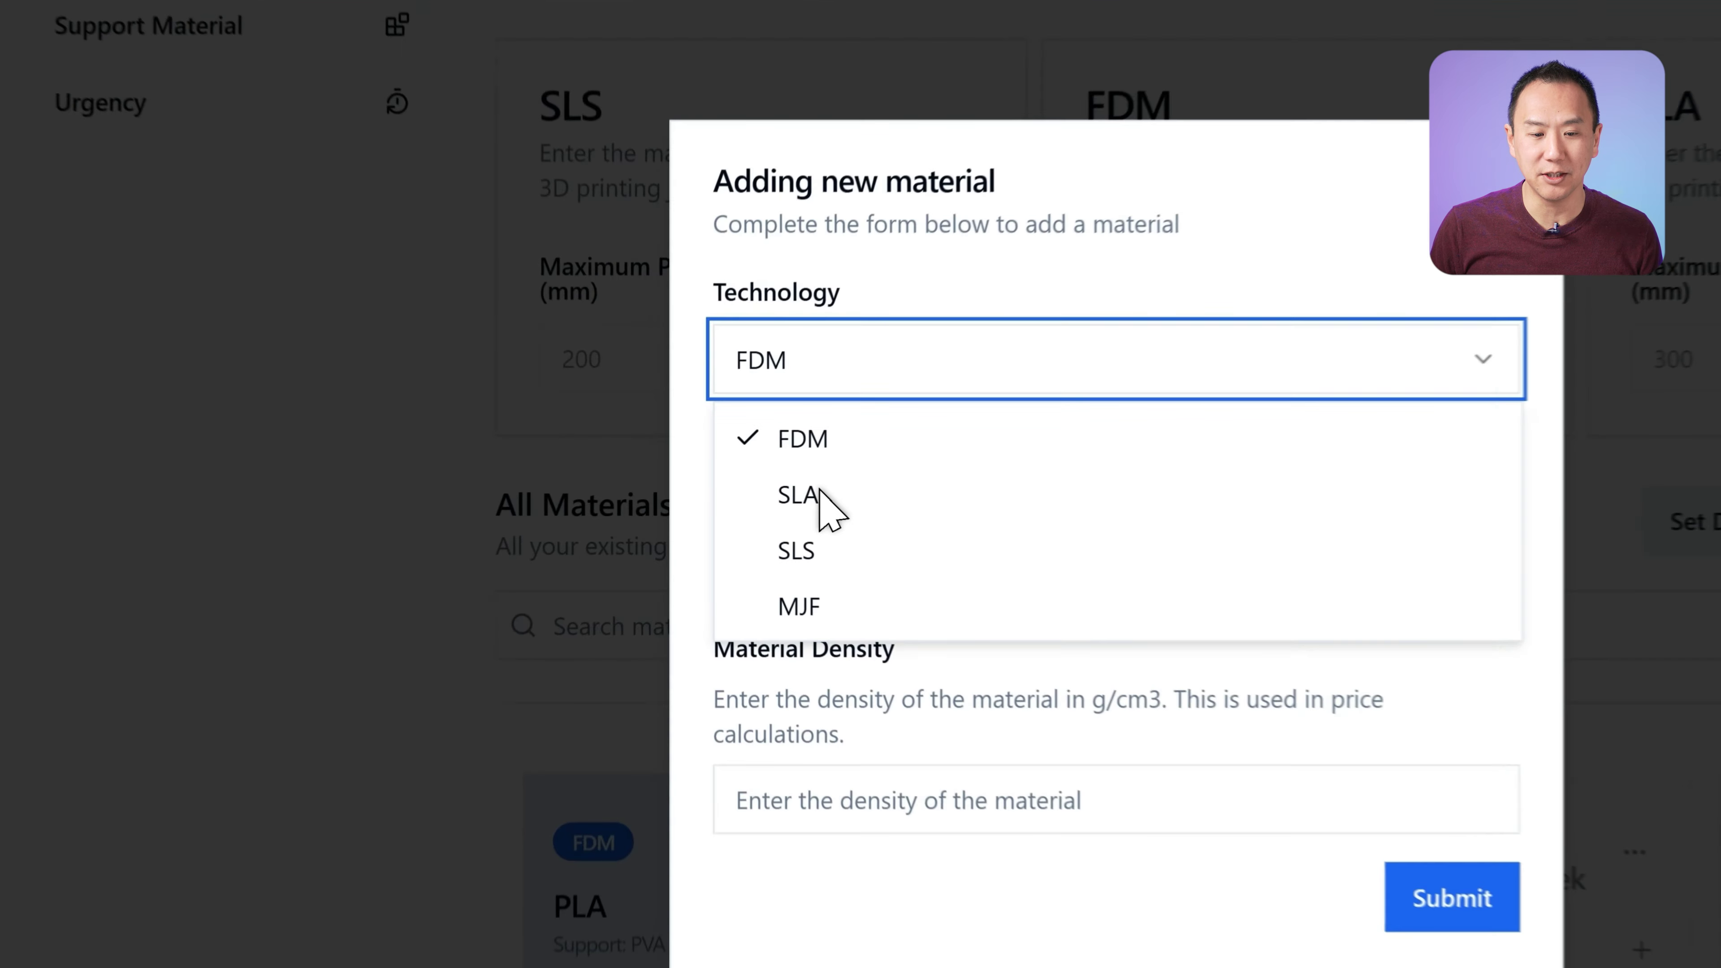
{"action": "left_click", "coordinate": [634, 505]}
{"action": "left_click", "coordinate": [686, 553]}
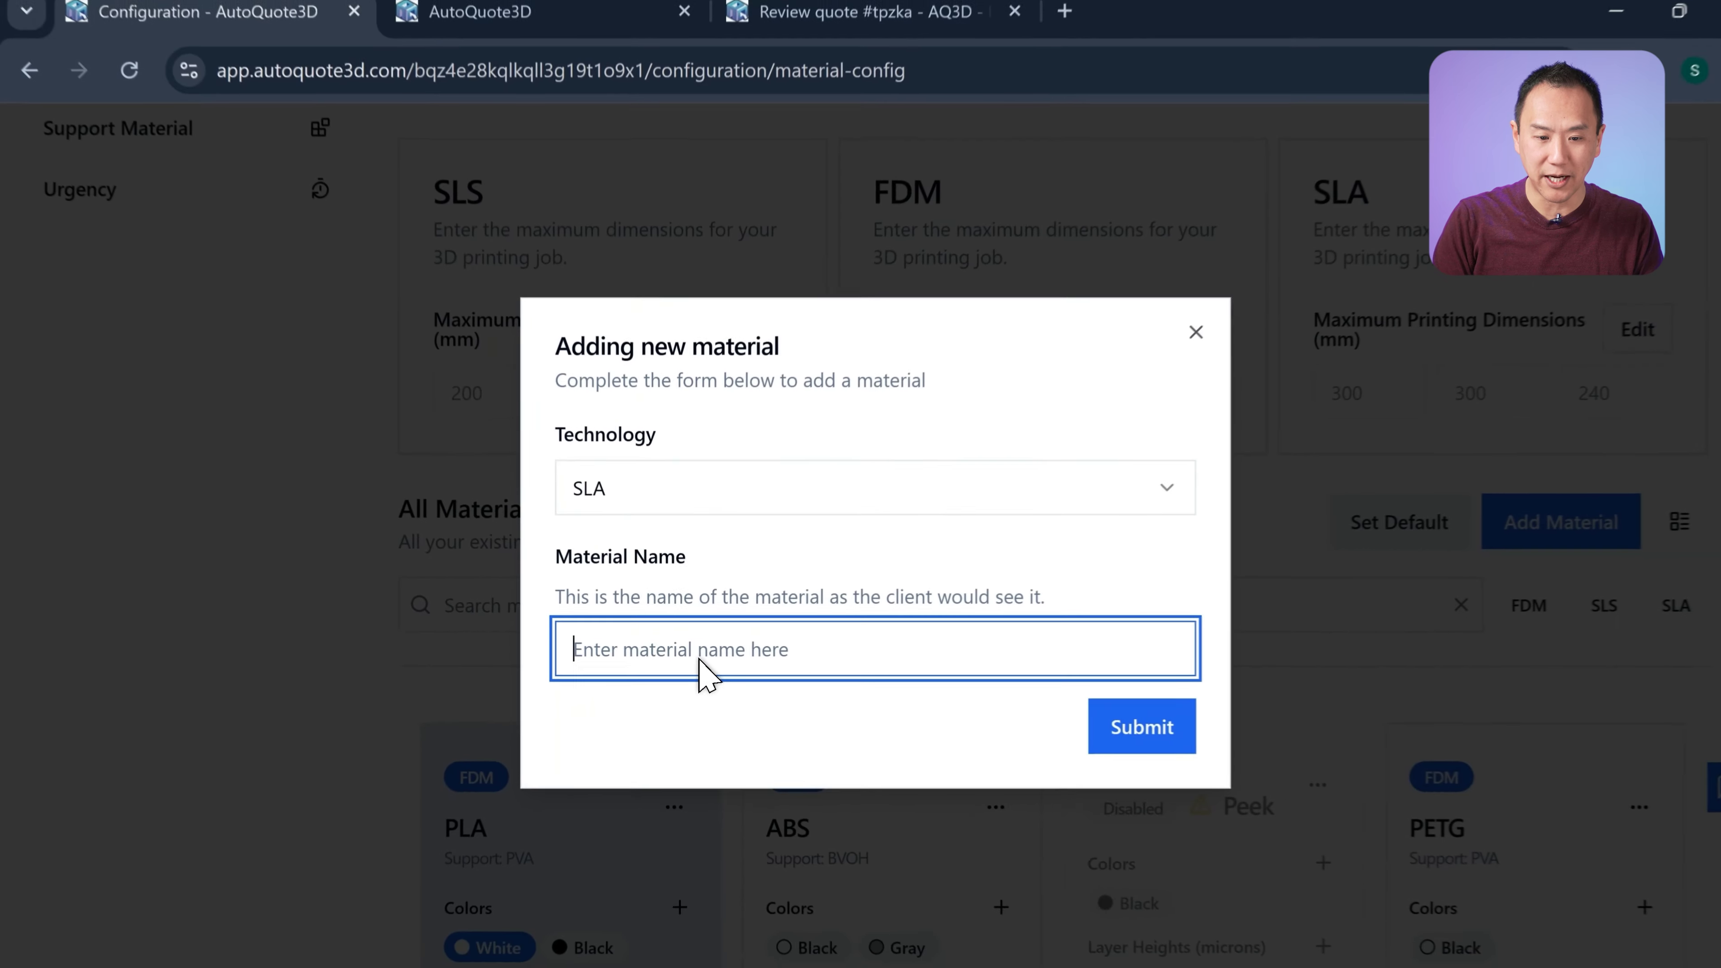
{"action": "type", "text": "Bio\\M"}
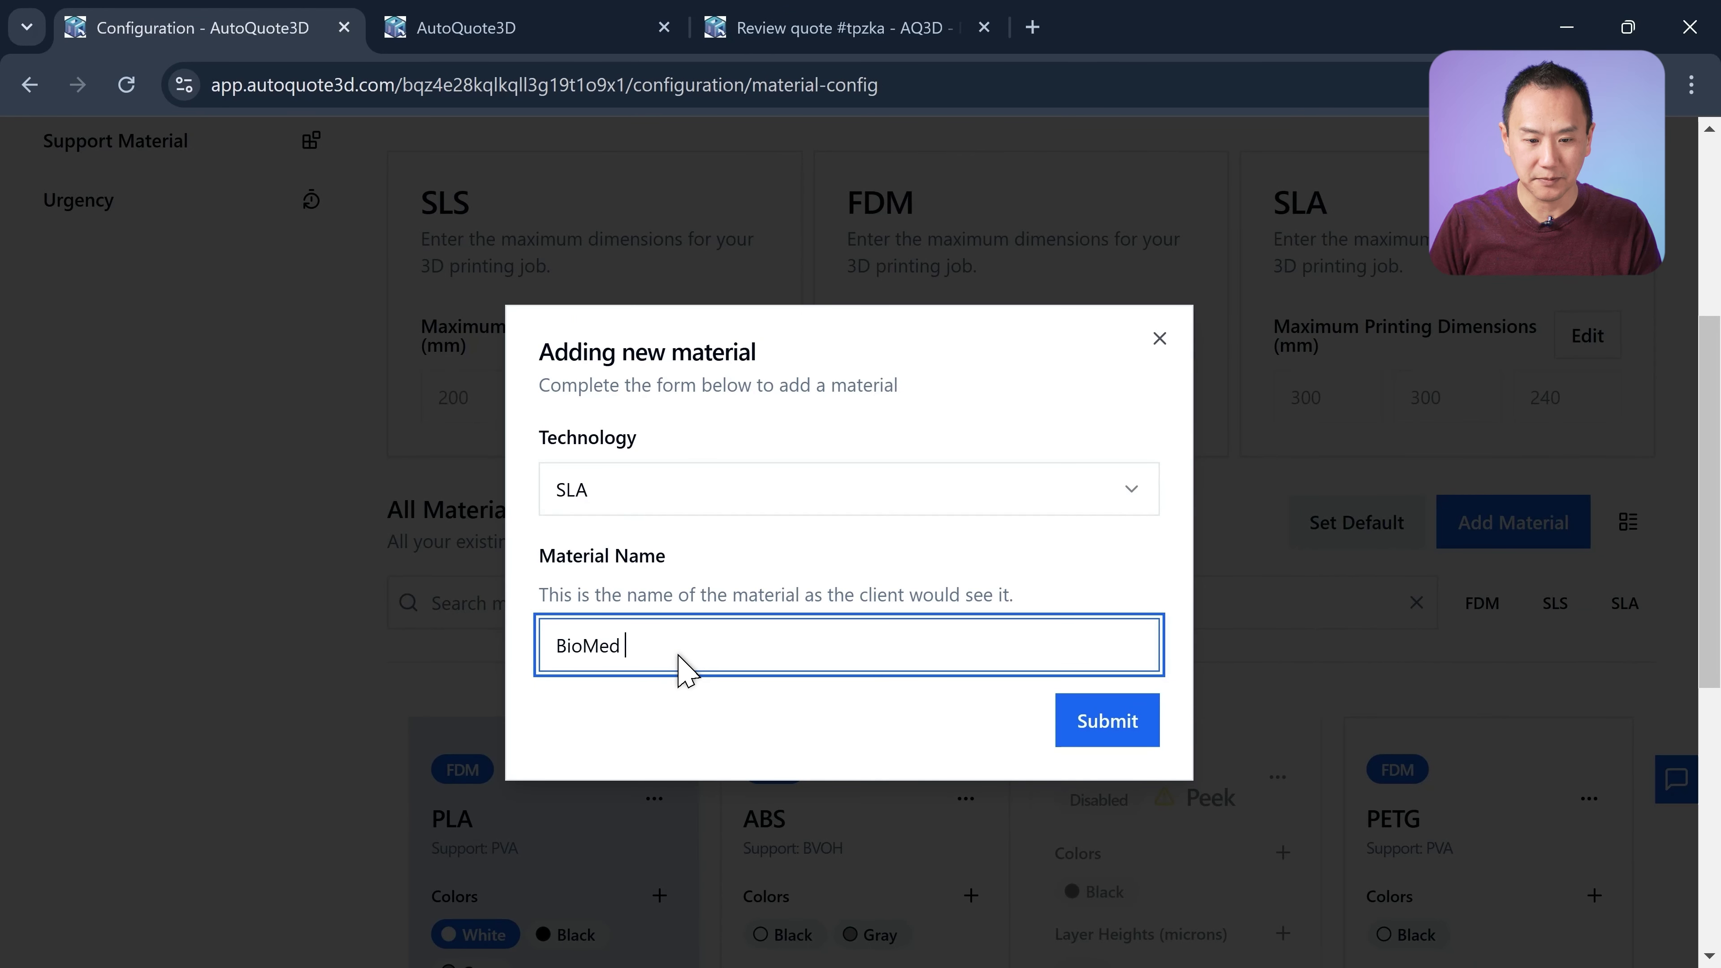
{"action": "type", "text": "ed Clear"}
{"action": "left_click", "coordinate": [1073, 718]}
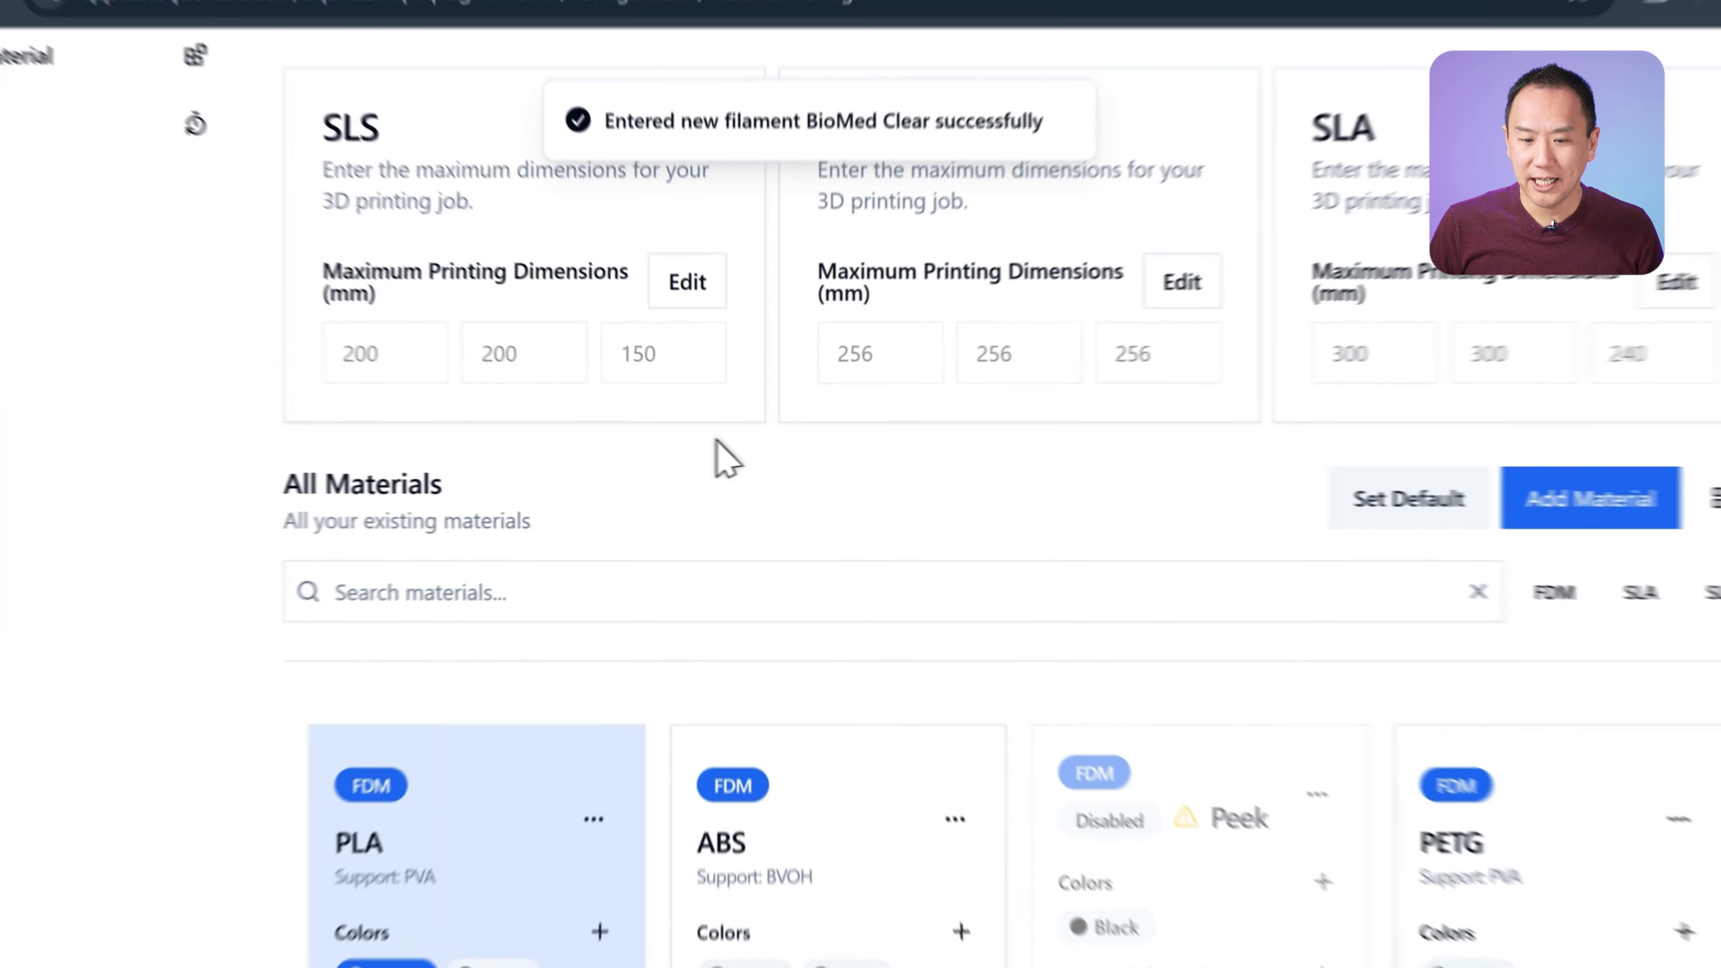
- Set the printer size override of the BioMed Clear material to 120 mm in X, Y and Z
{"action": "scroll", "coordinate": [725, 461], "scroll_direction": "down", "scroll_amount": 5}
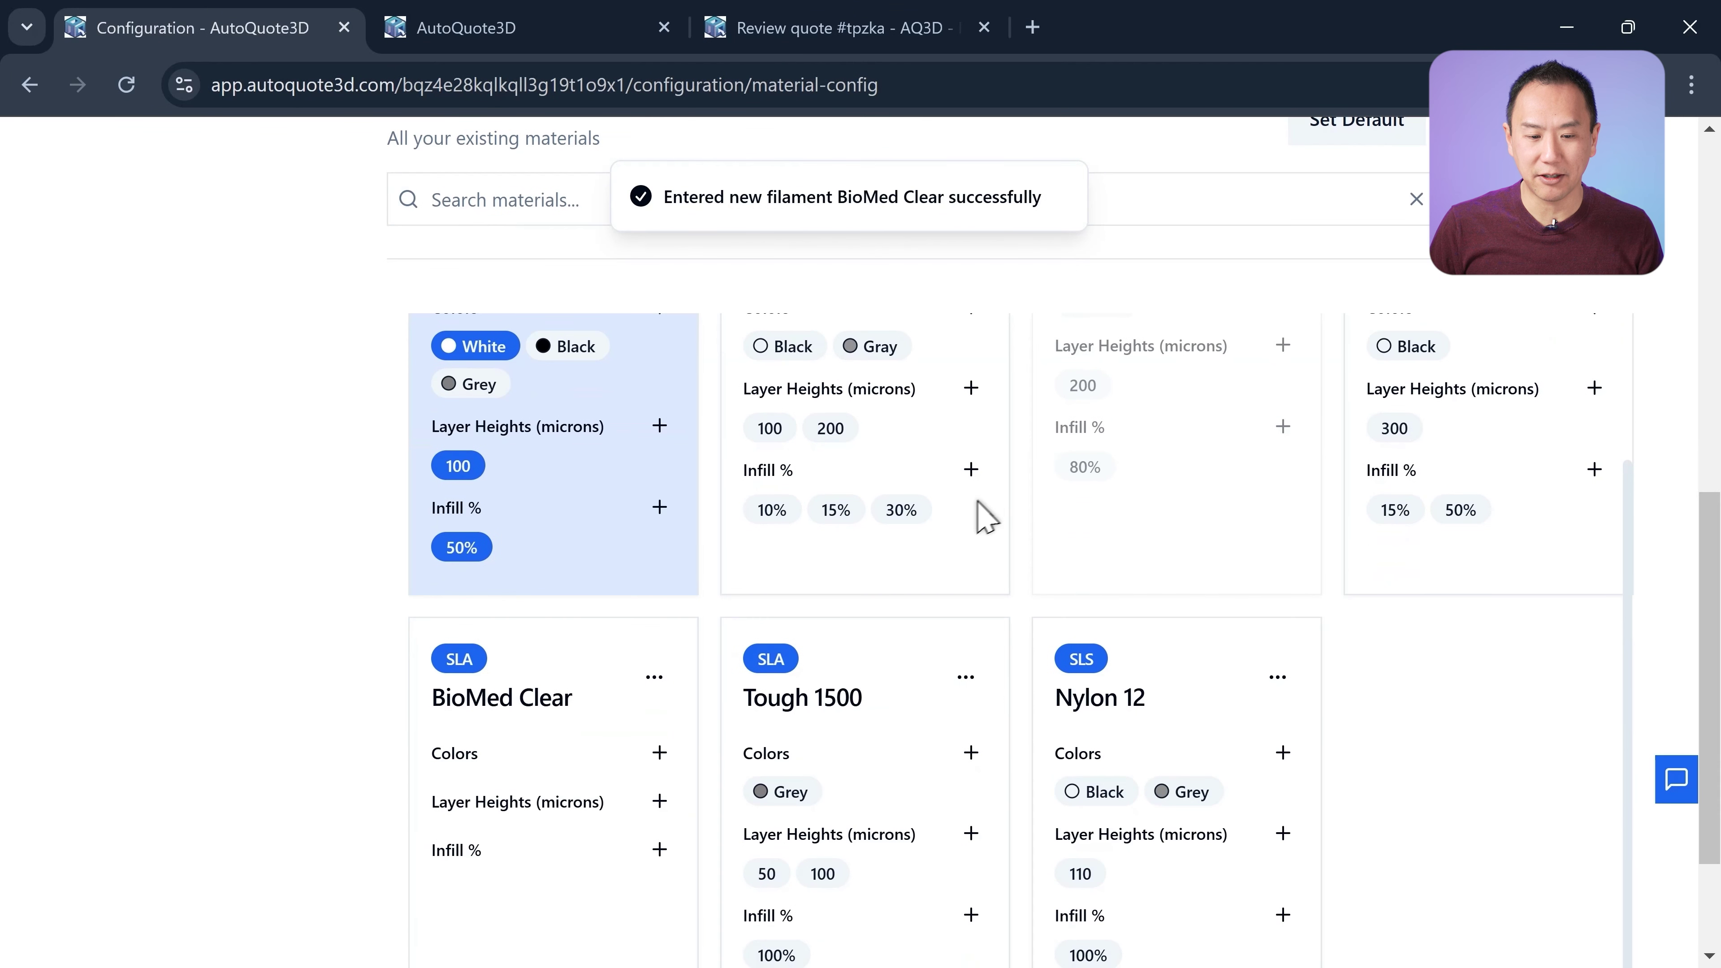
{"action": "scroll", "coordinate": [624, 624], "scroll_direction": "down", "scroll_amount": 2}
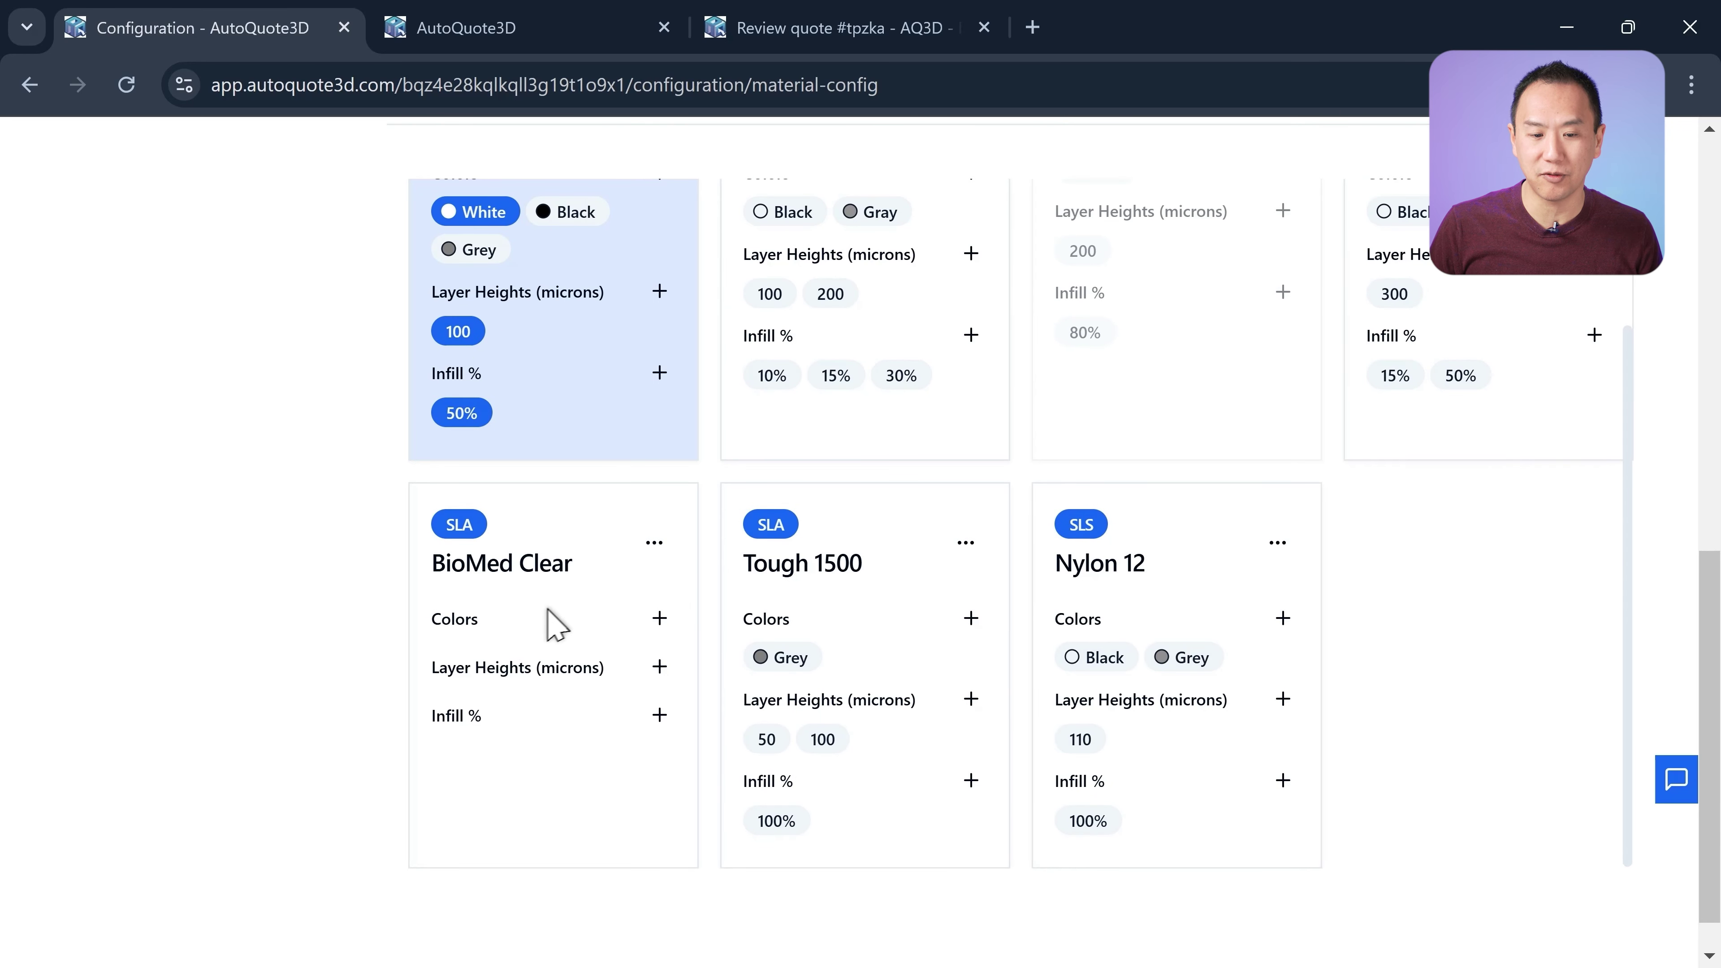
{"action": "left_click", "coordinate": [654, 542]}
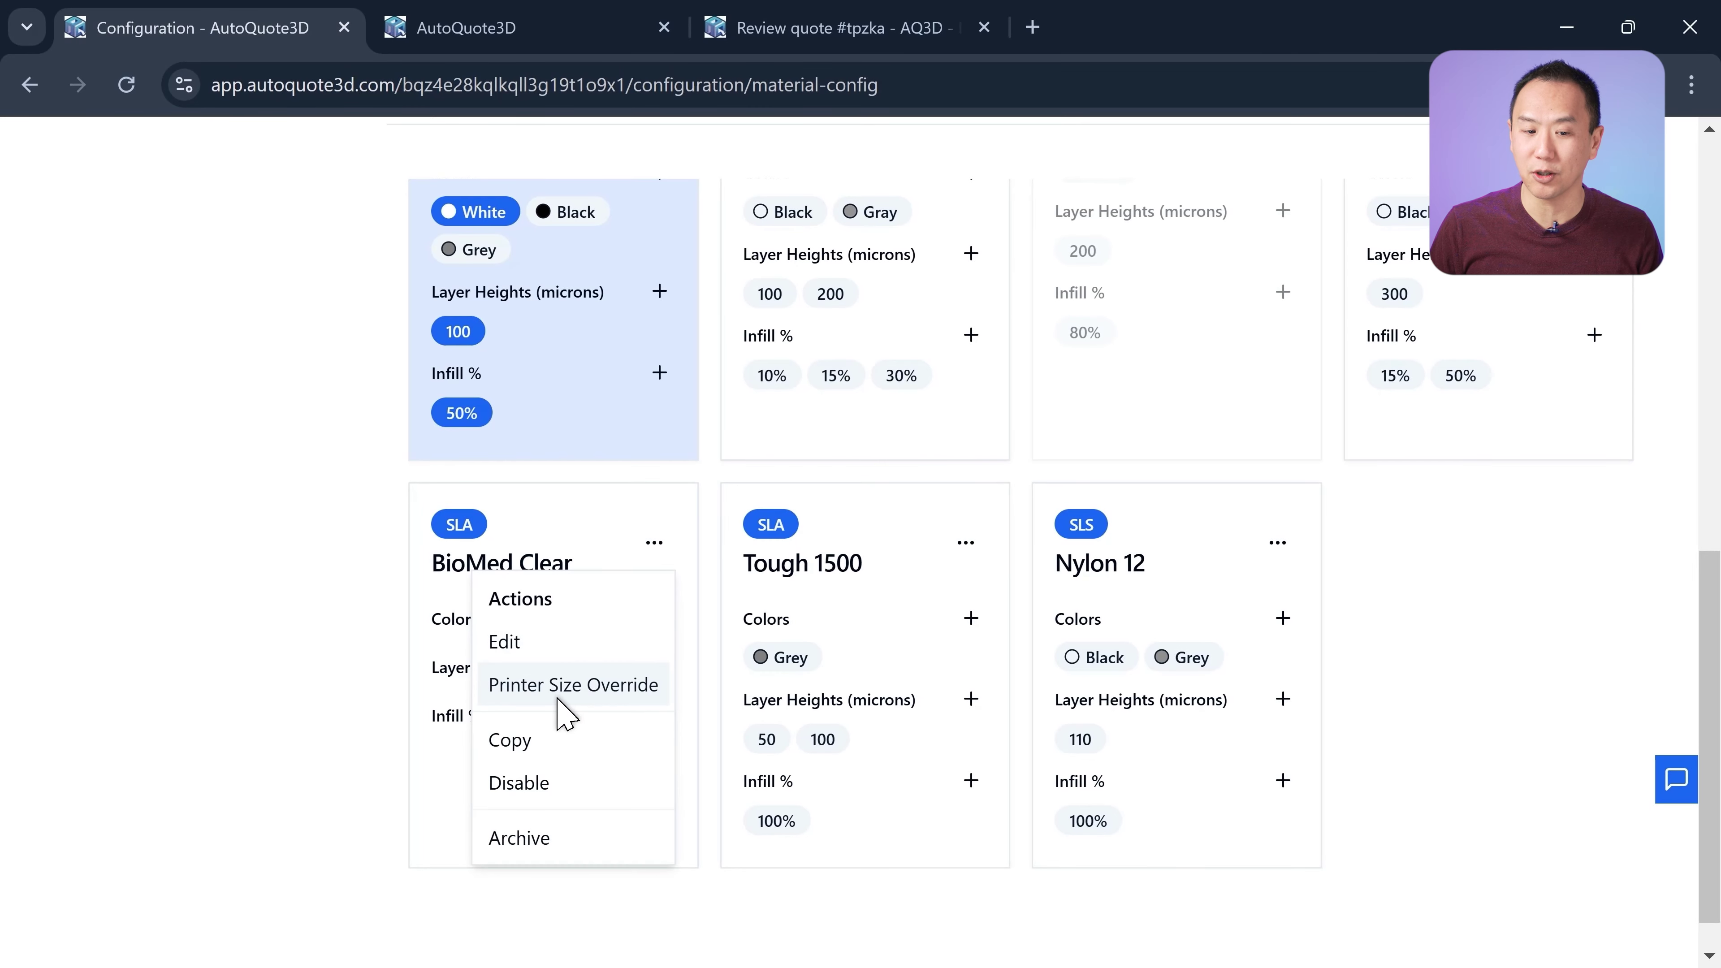
{"action": "left_click", "coordinate": [557, 699]}
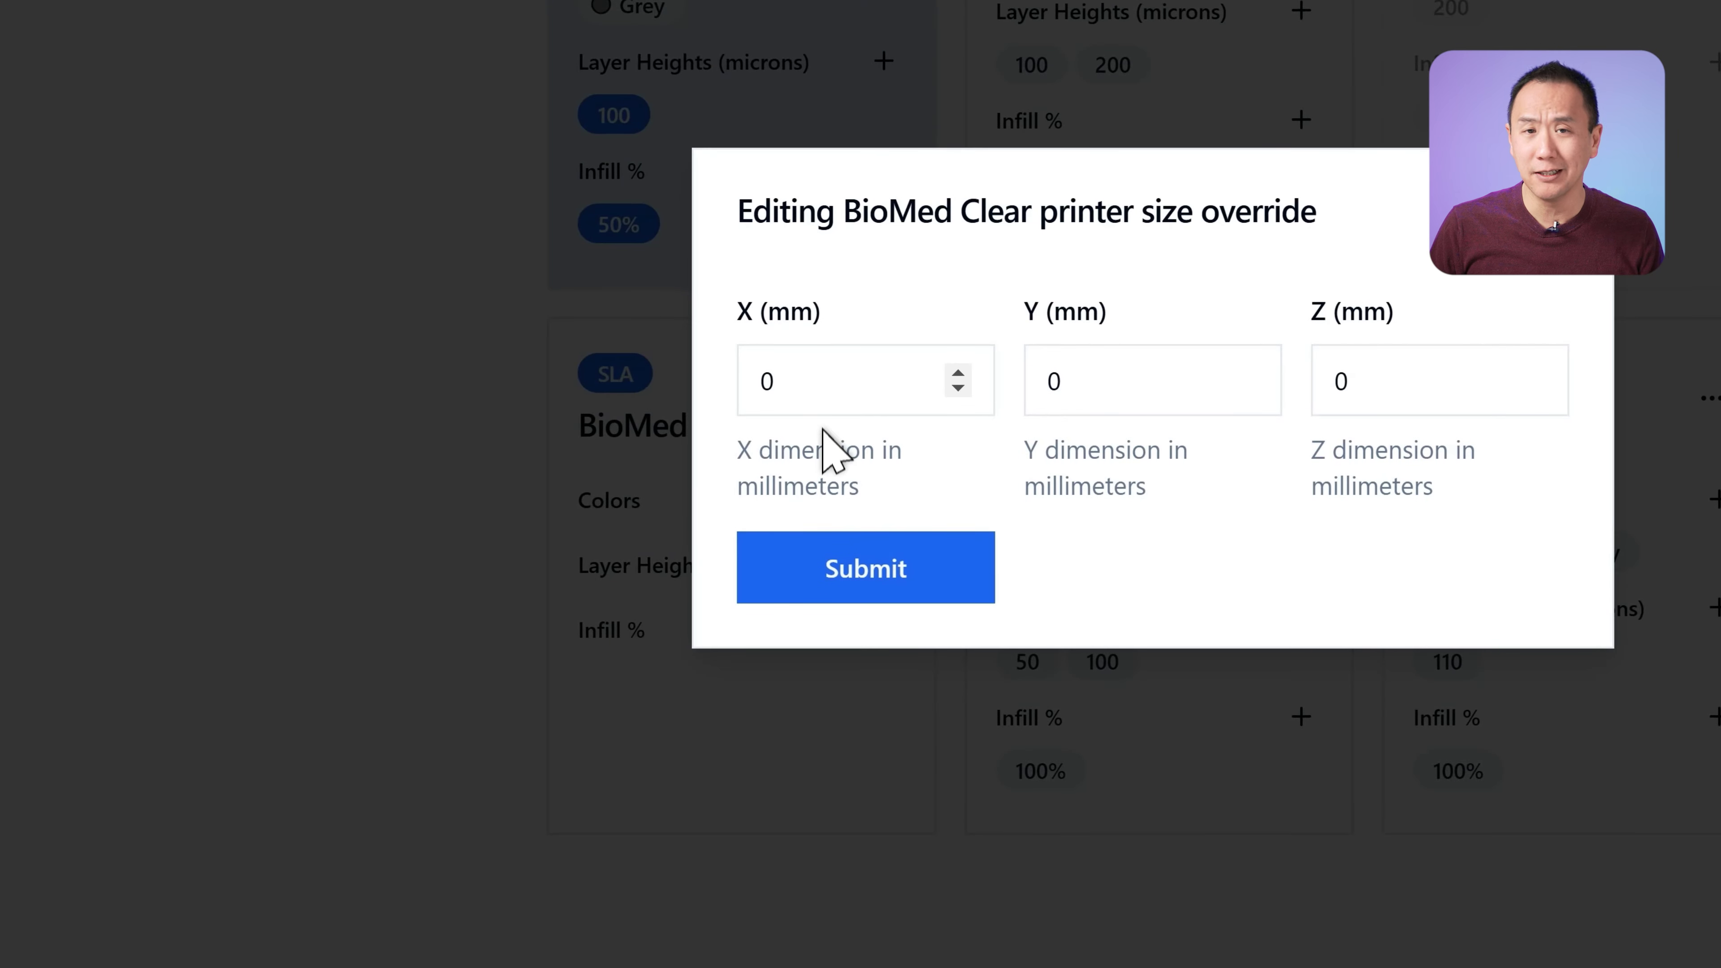
{"action": "left_click", "coordinate": [796, 401]}
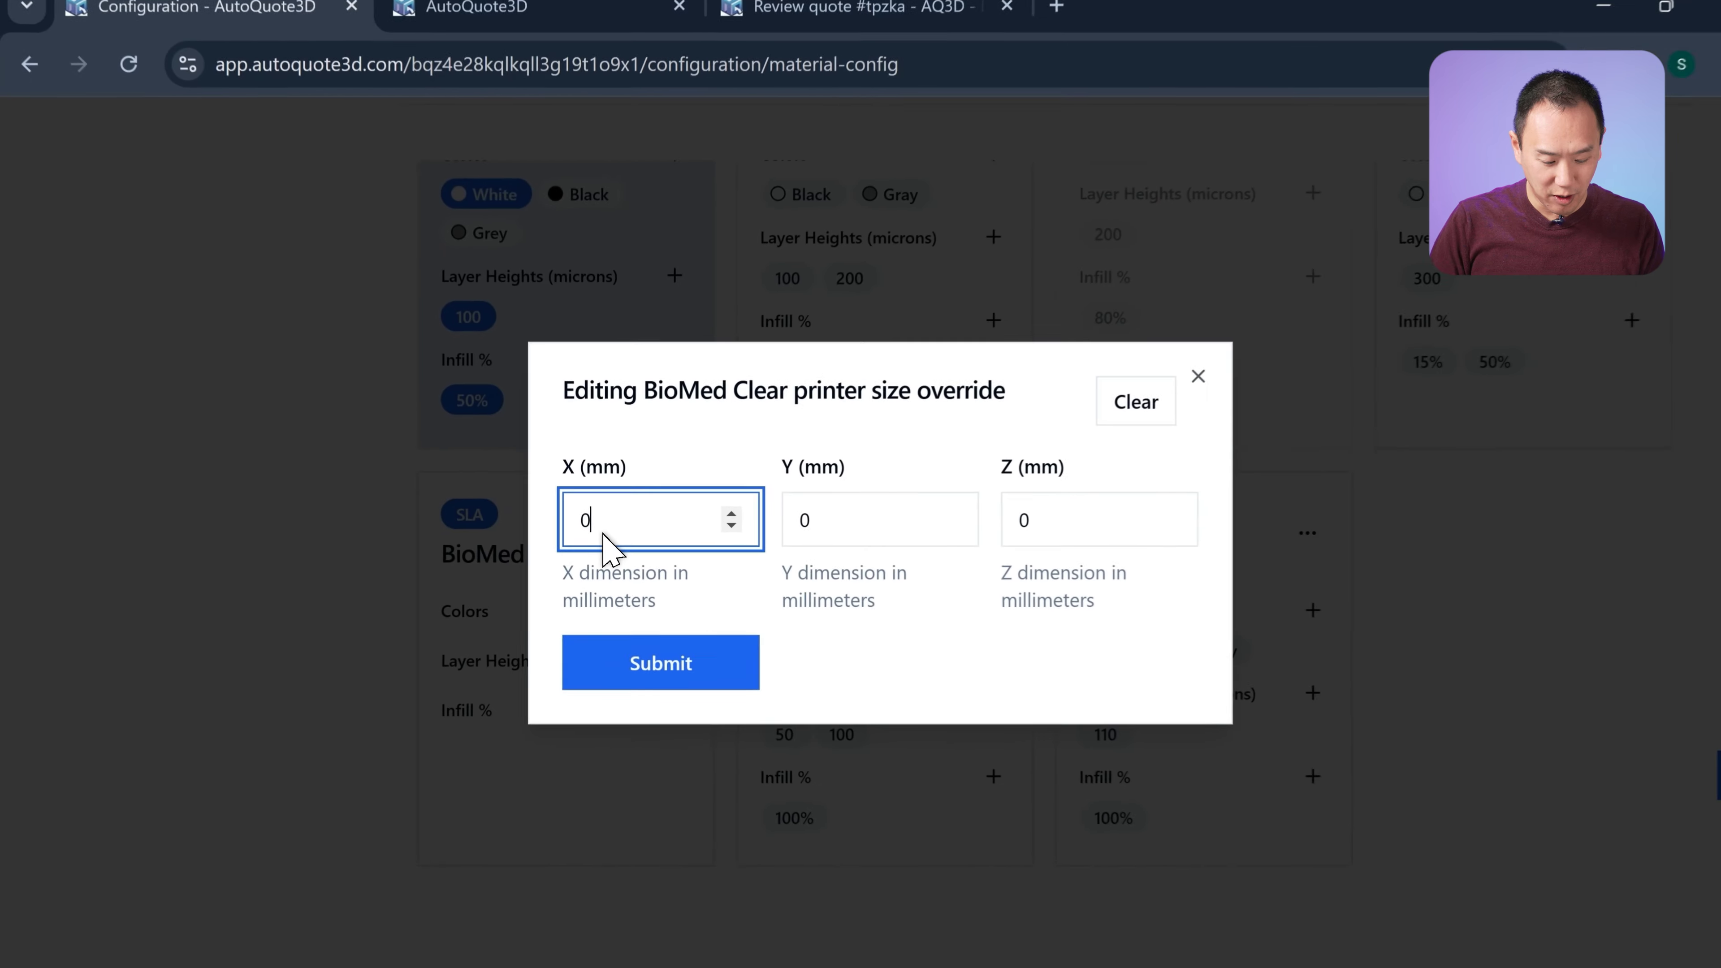
{"action": "key", "text": "BackSpace"}
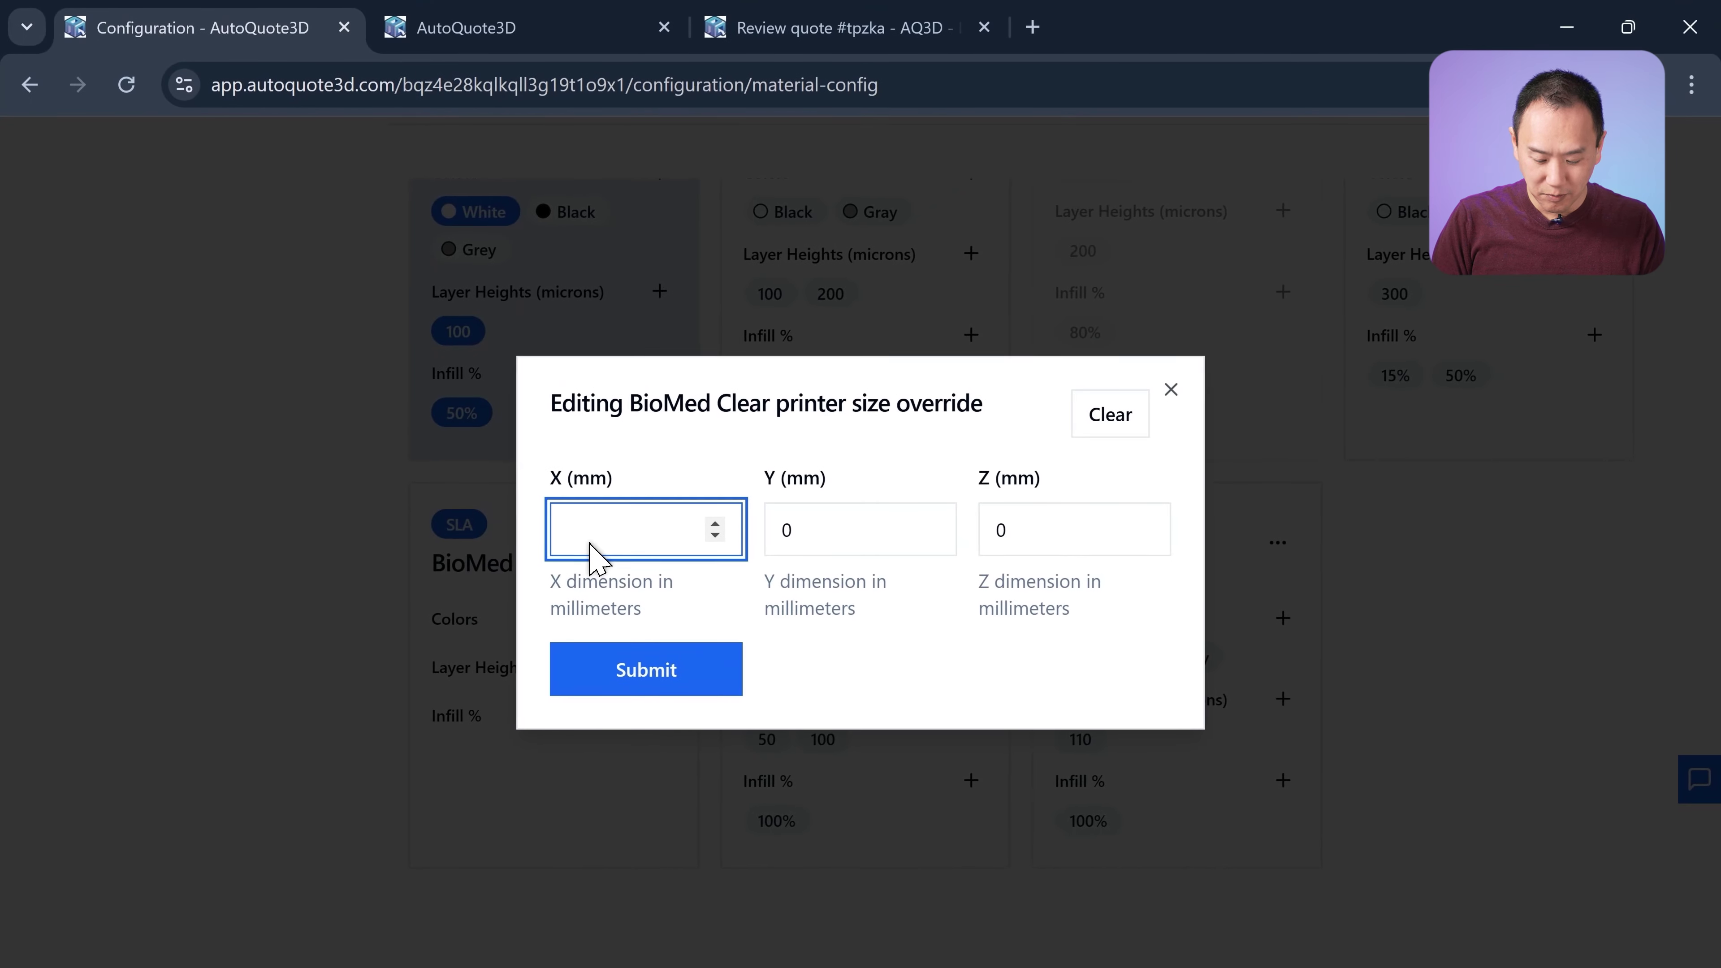
{"action": "key", "text": "Tab"}
{"action": "type", "text": "12"}
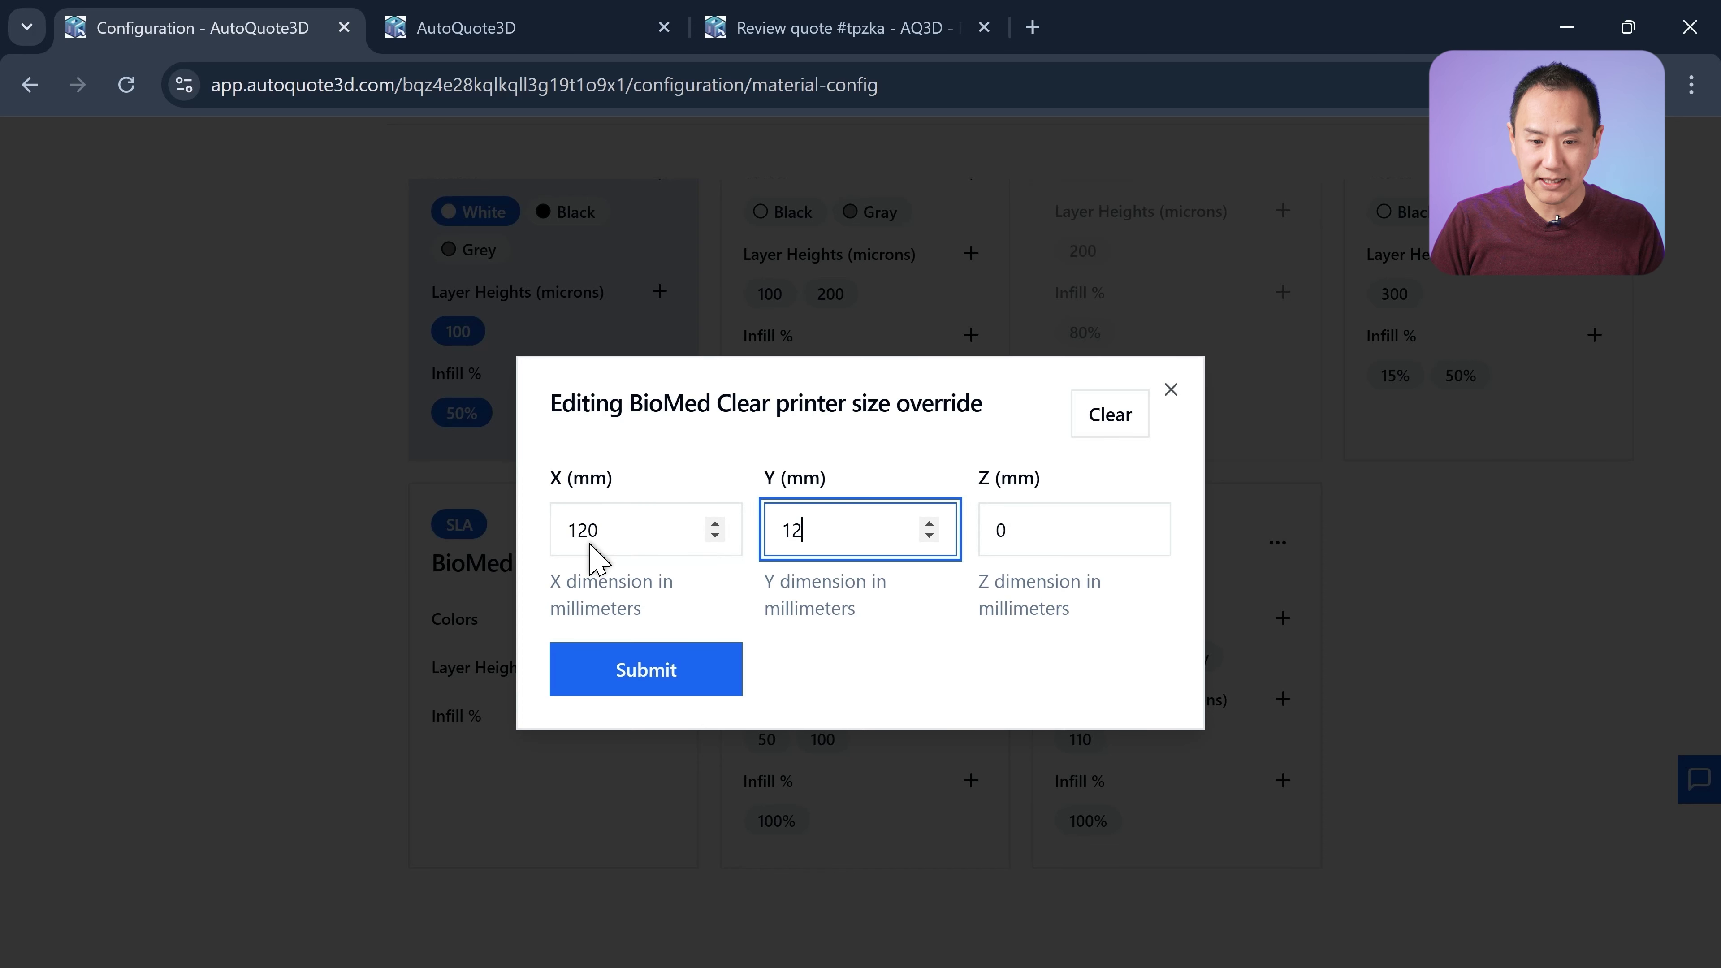
{"action": "type", "text": "0"}
{"action": "key", "text": "Tab"}
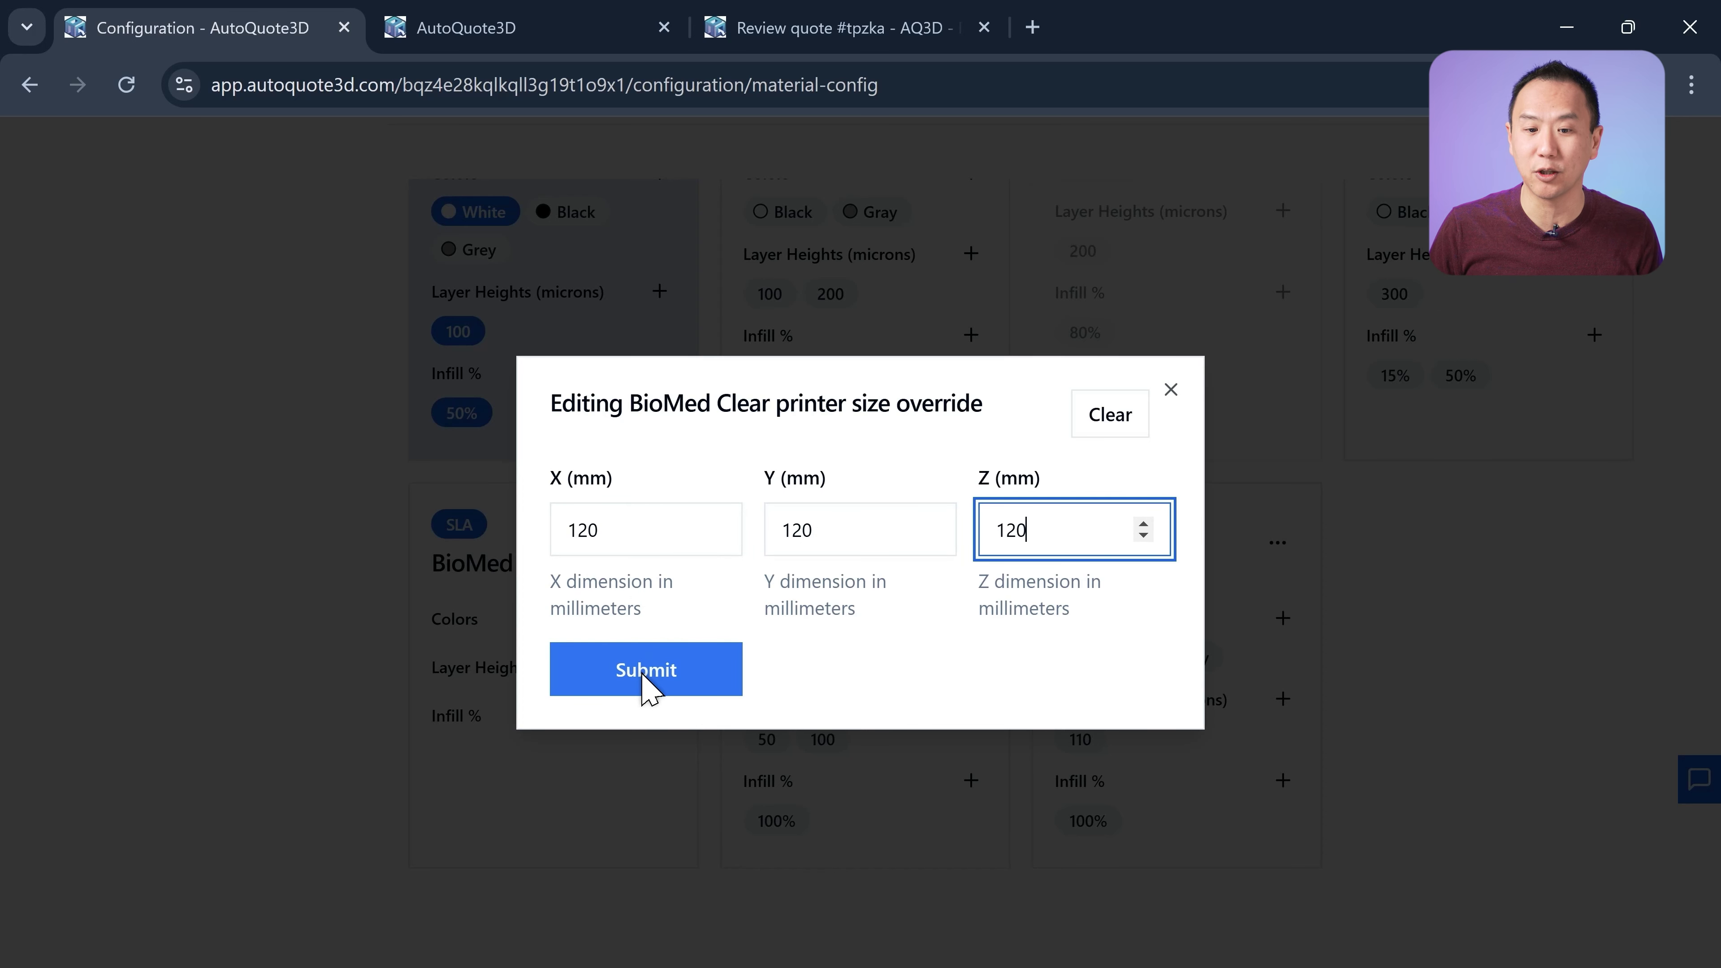
{"action": "left_click", "coordinate": [647, 682]}
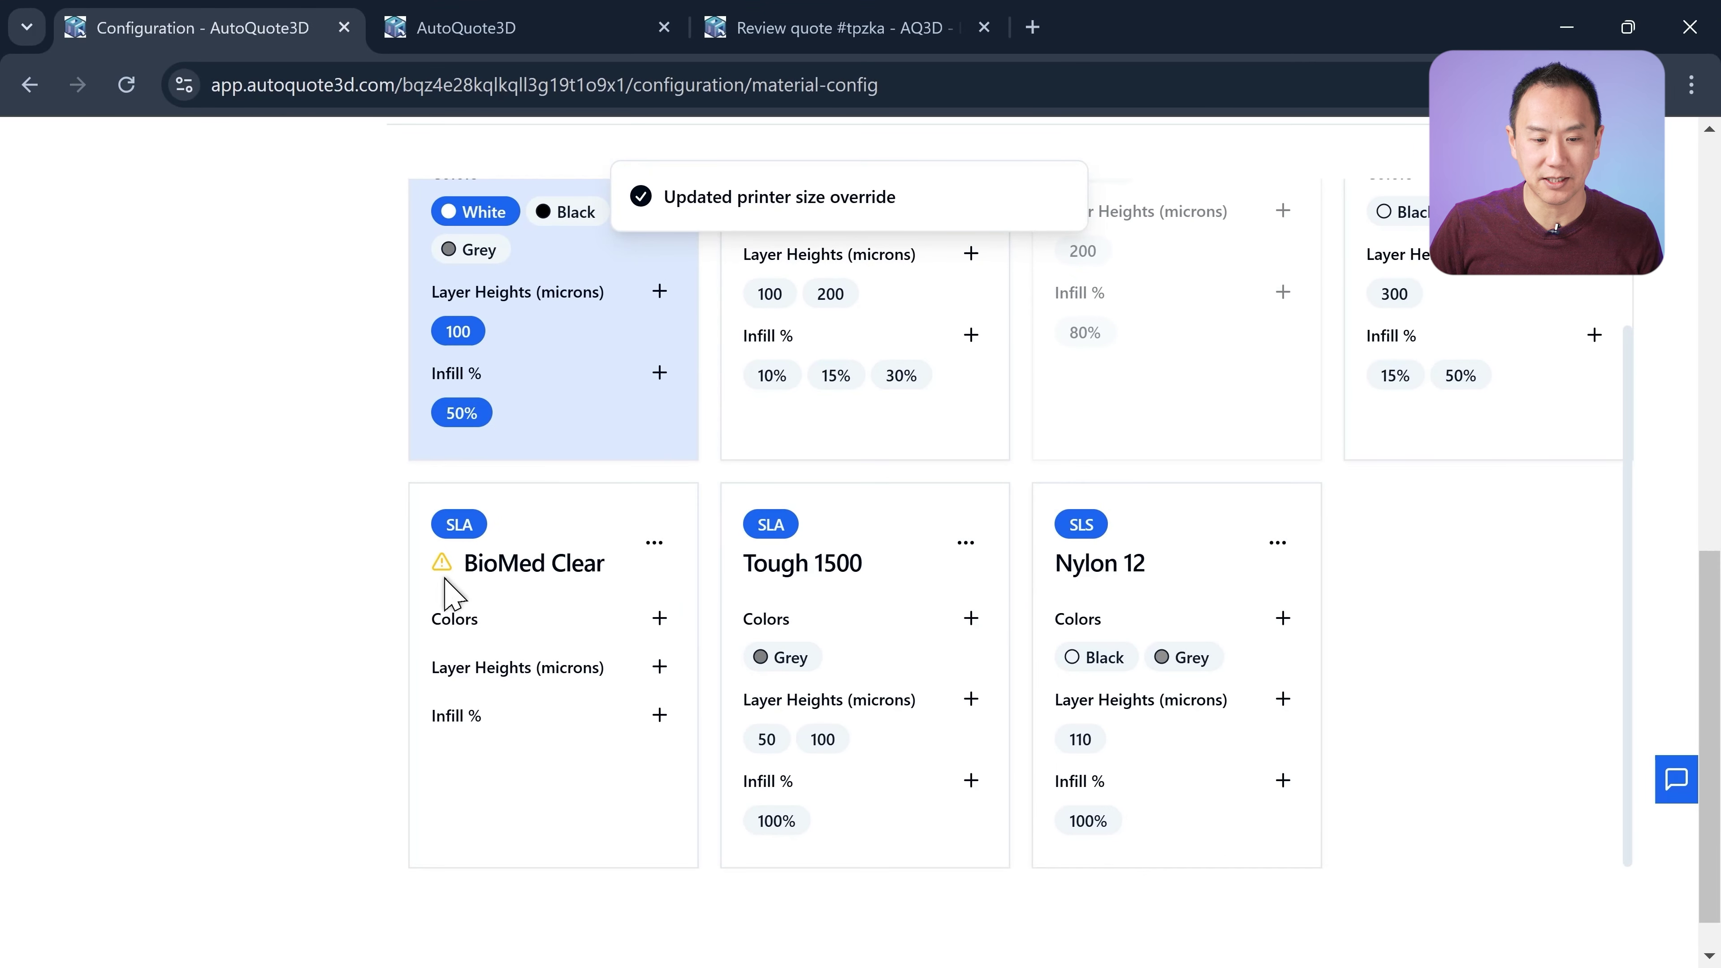
{"action": "mouse_move", "coordinate": [436, 562]}
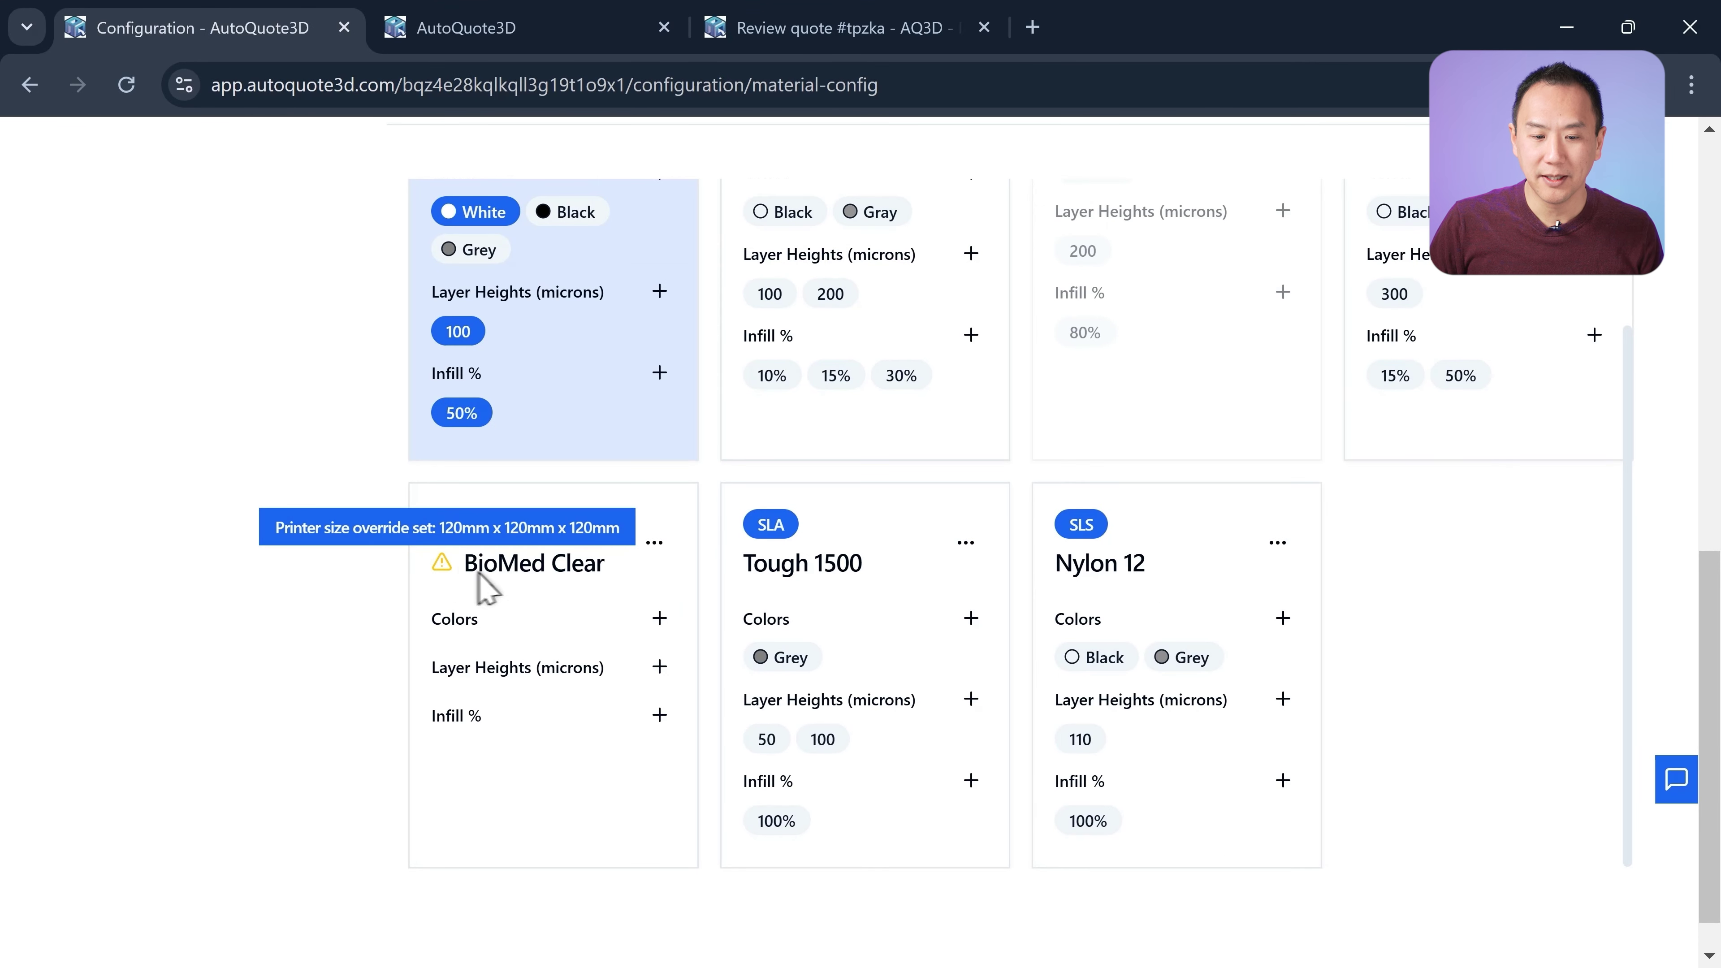
- Add a color named Clear with a white color code to the BioMed Clear material
{"action": "left_click", "coordinate": [659, 618]}
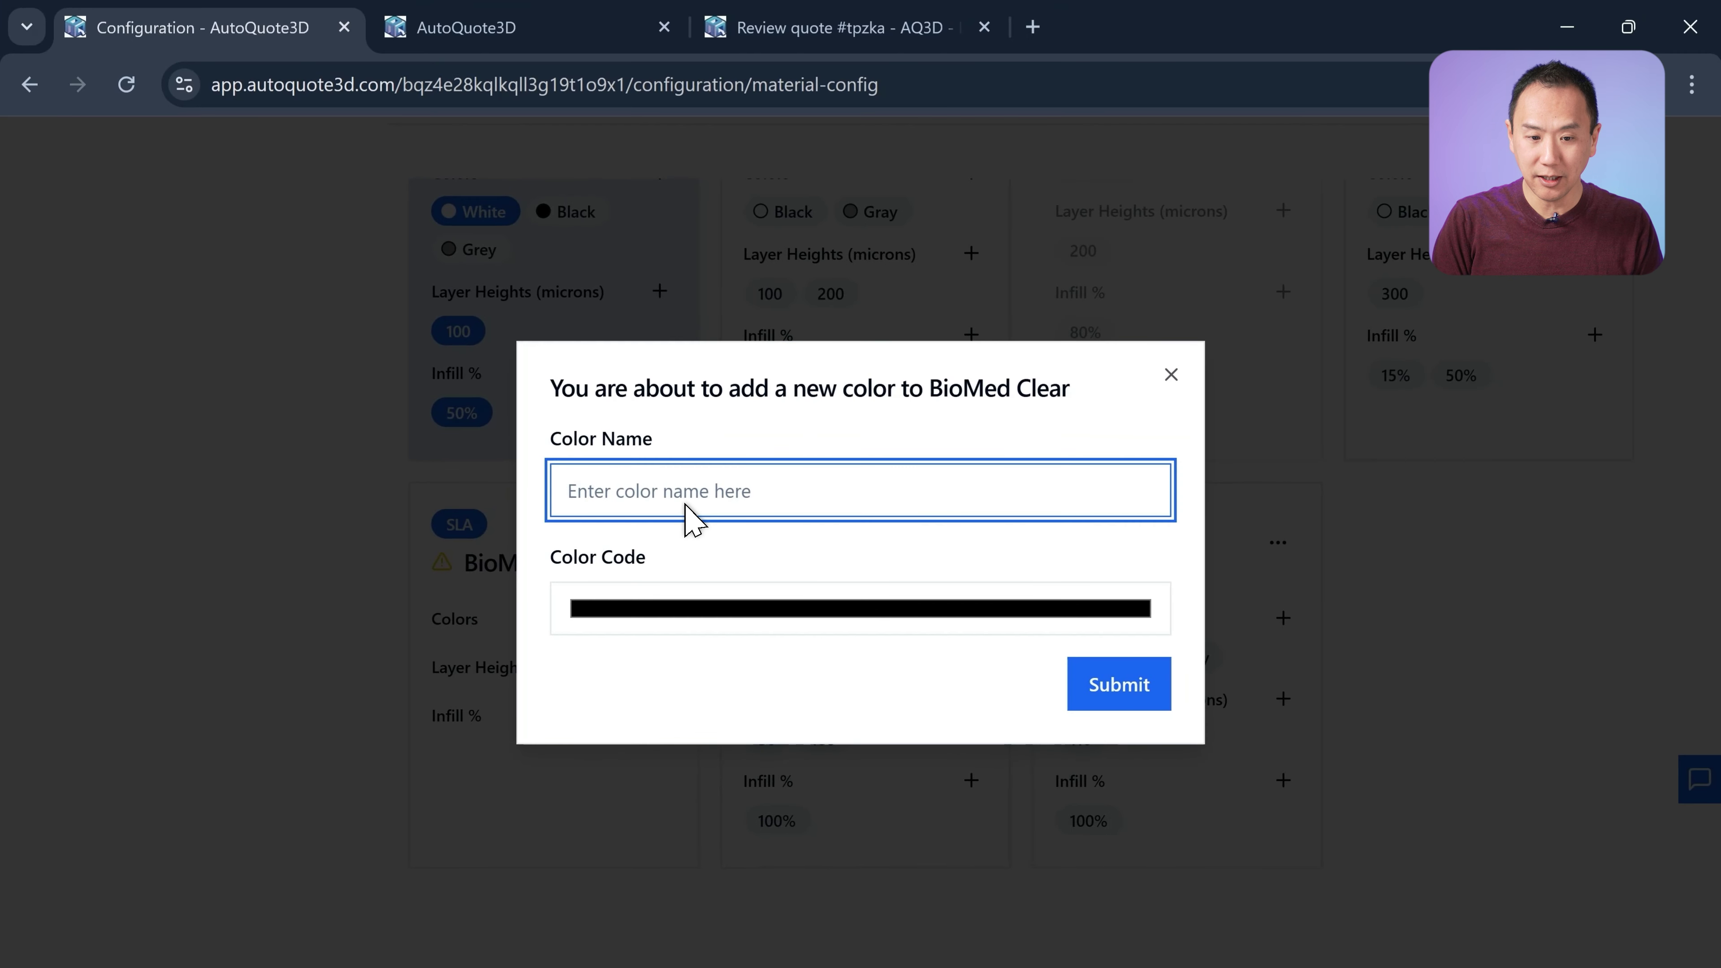
{"action": "type", "text": "Clear"}
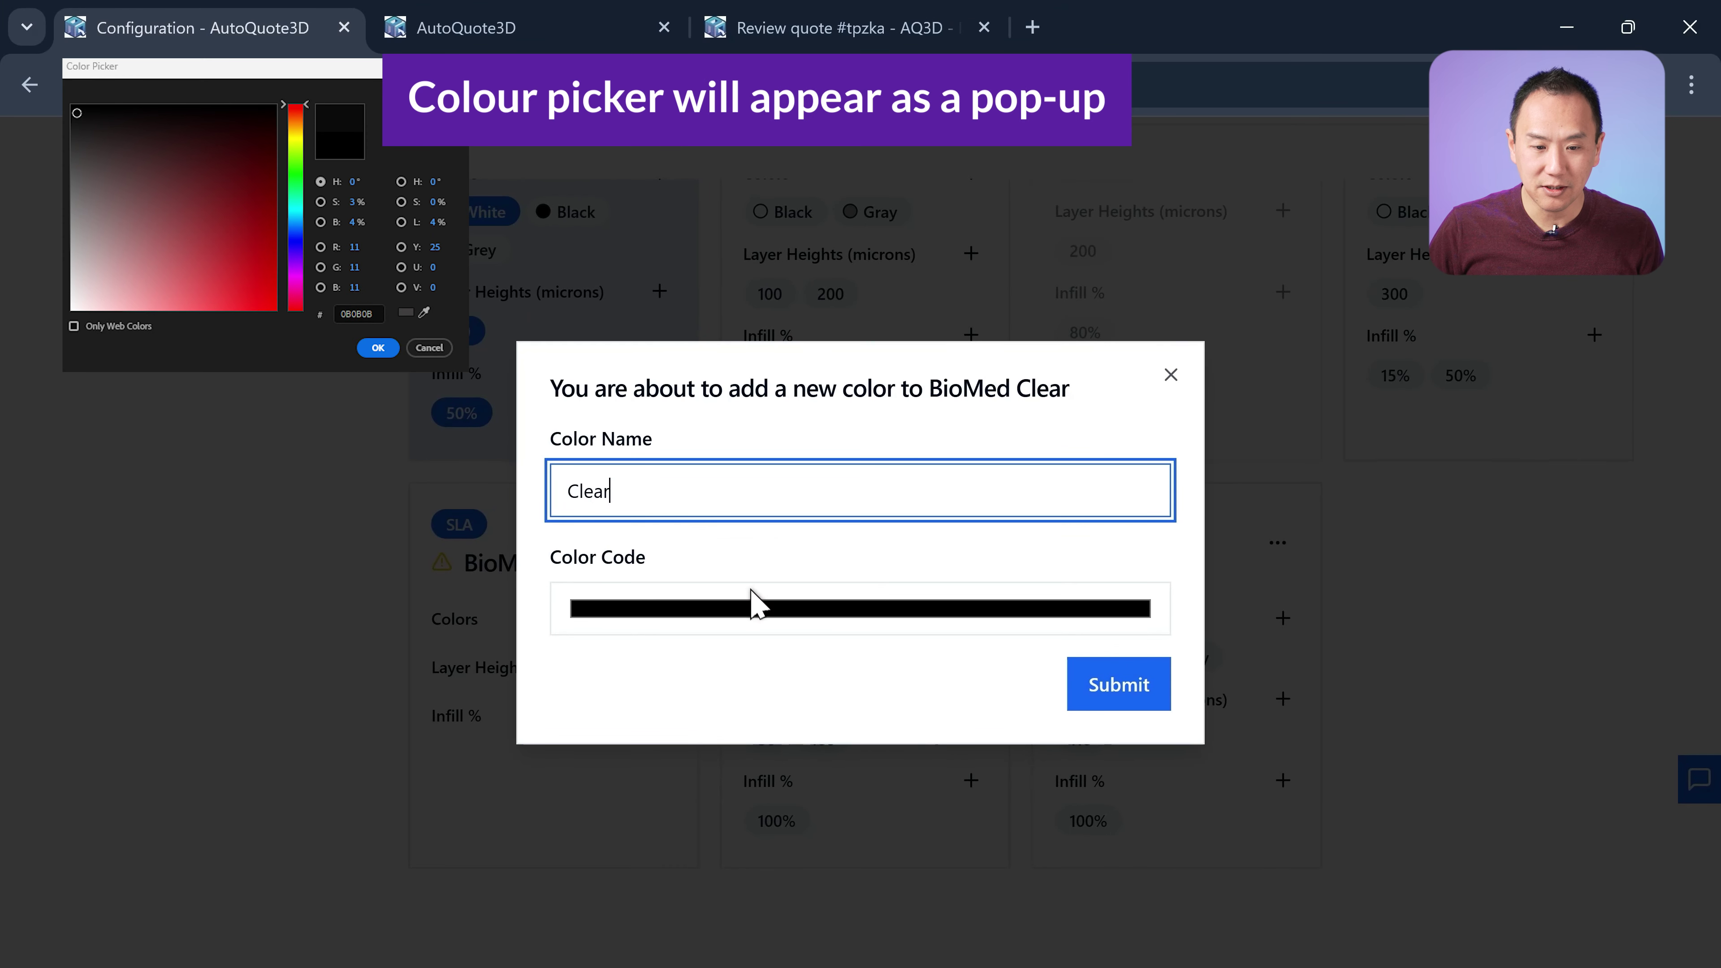
{"action": "left_click", "coordinate": [745, 612]}
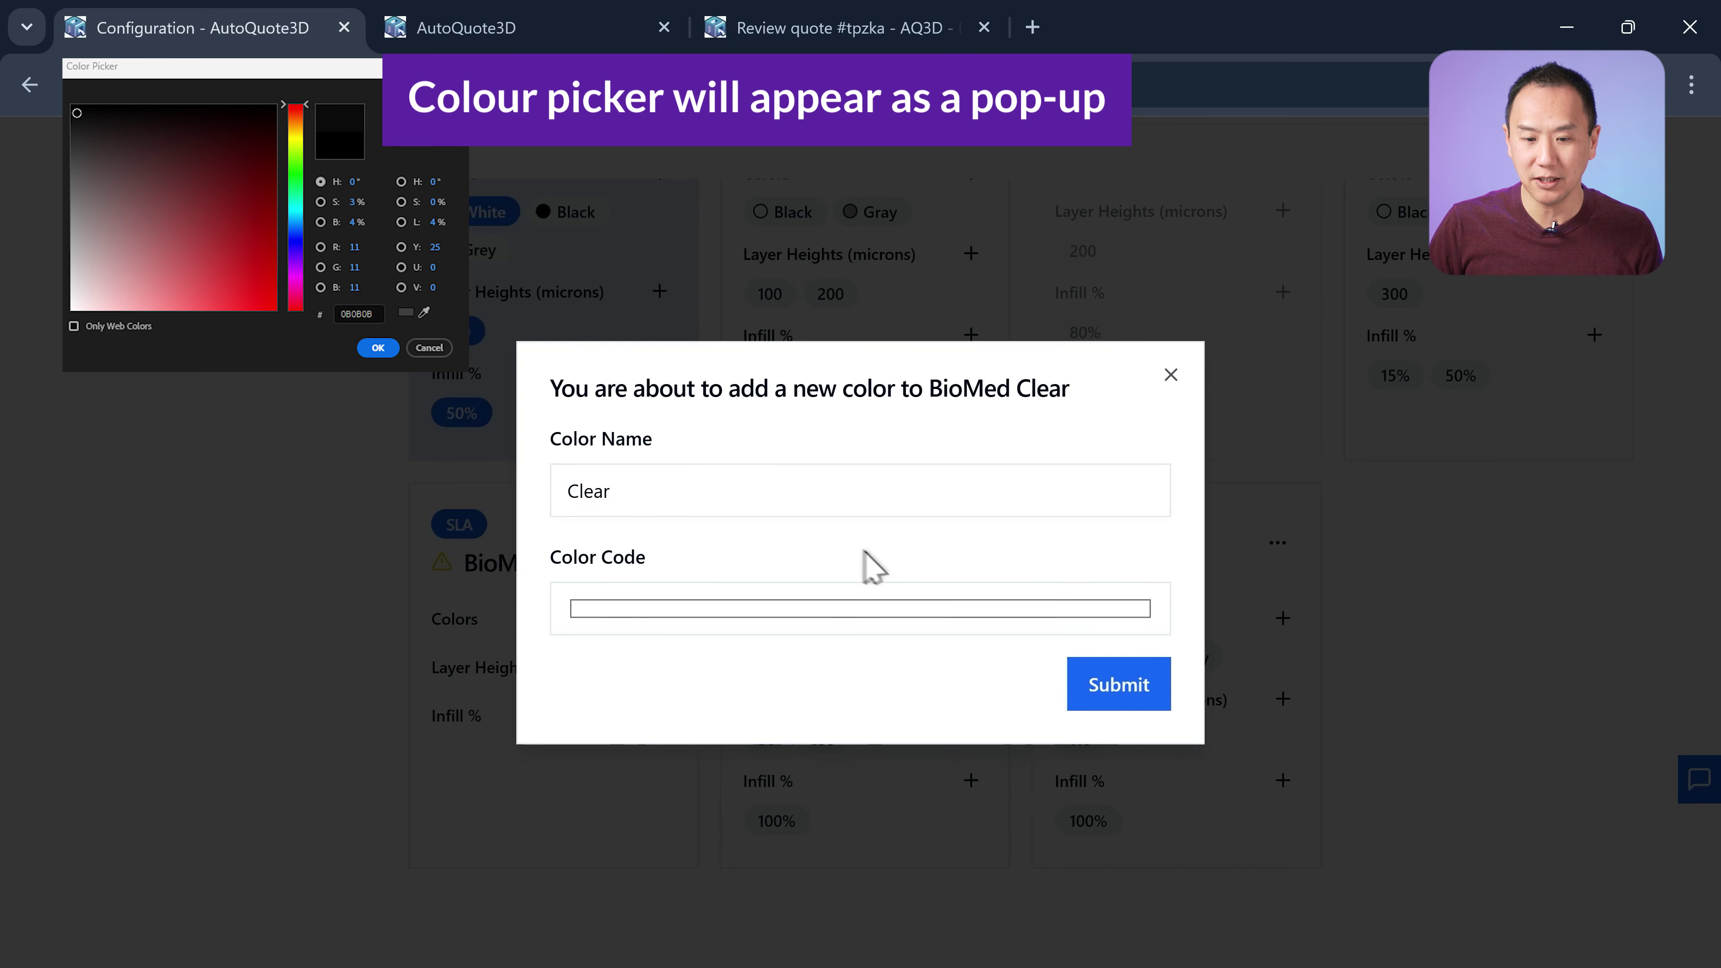
{"action": "left_click", "coordinate": [1096, 670]}
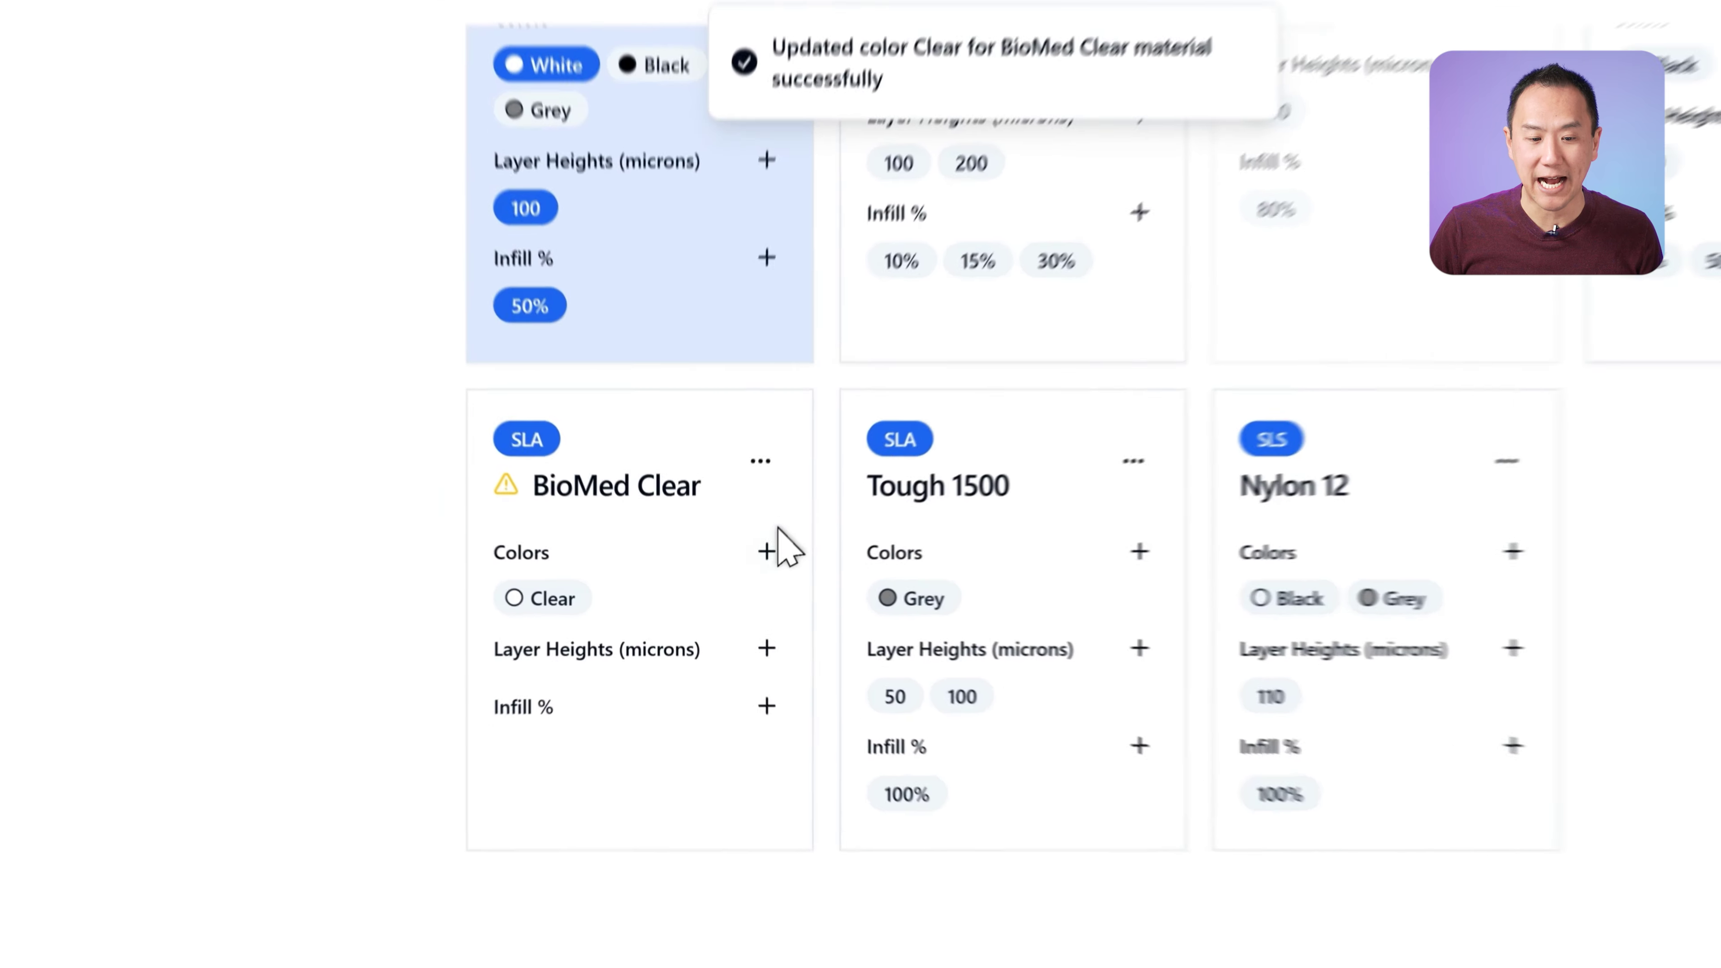
{"action": "left_click", "coordinate": [659, 617]}
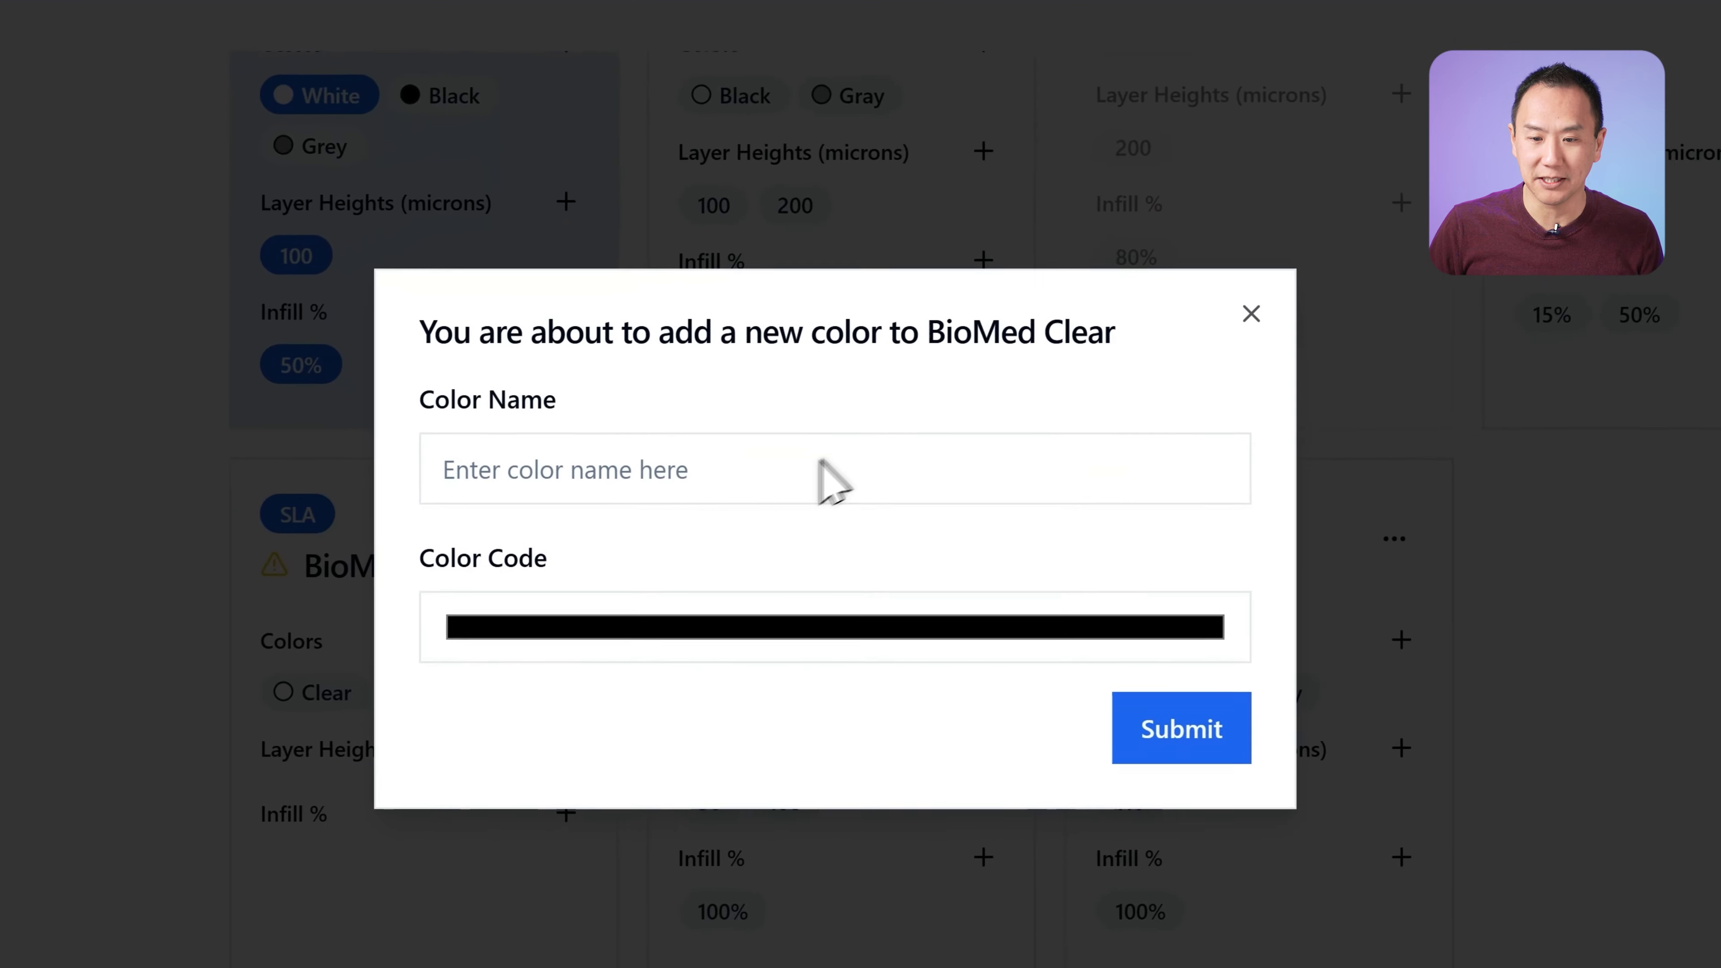
{"action": "left_click", "coordinate": [1127, 343]}
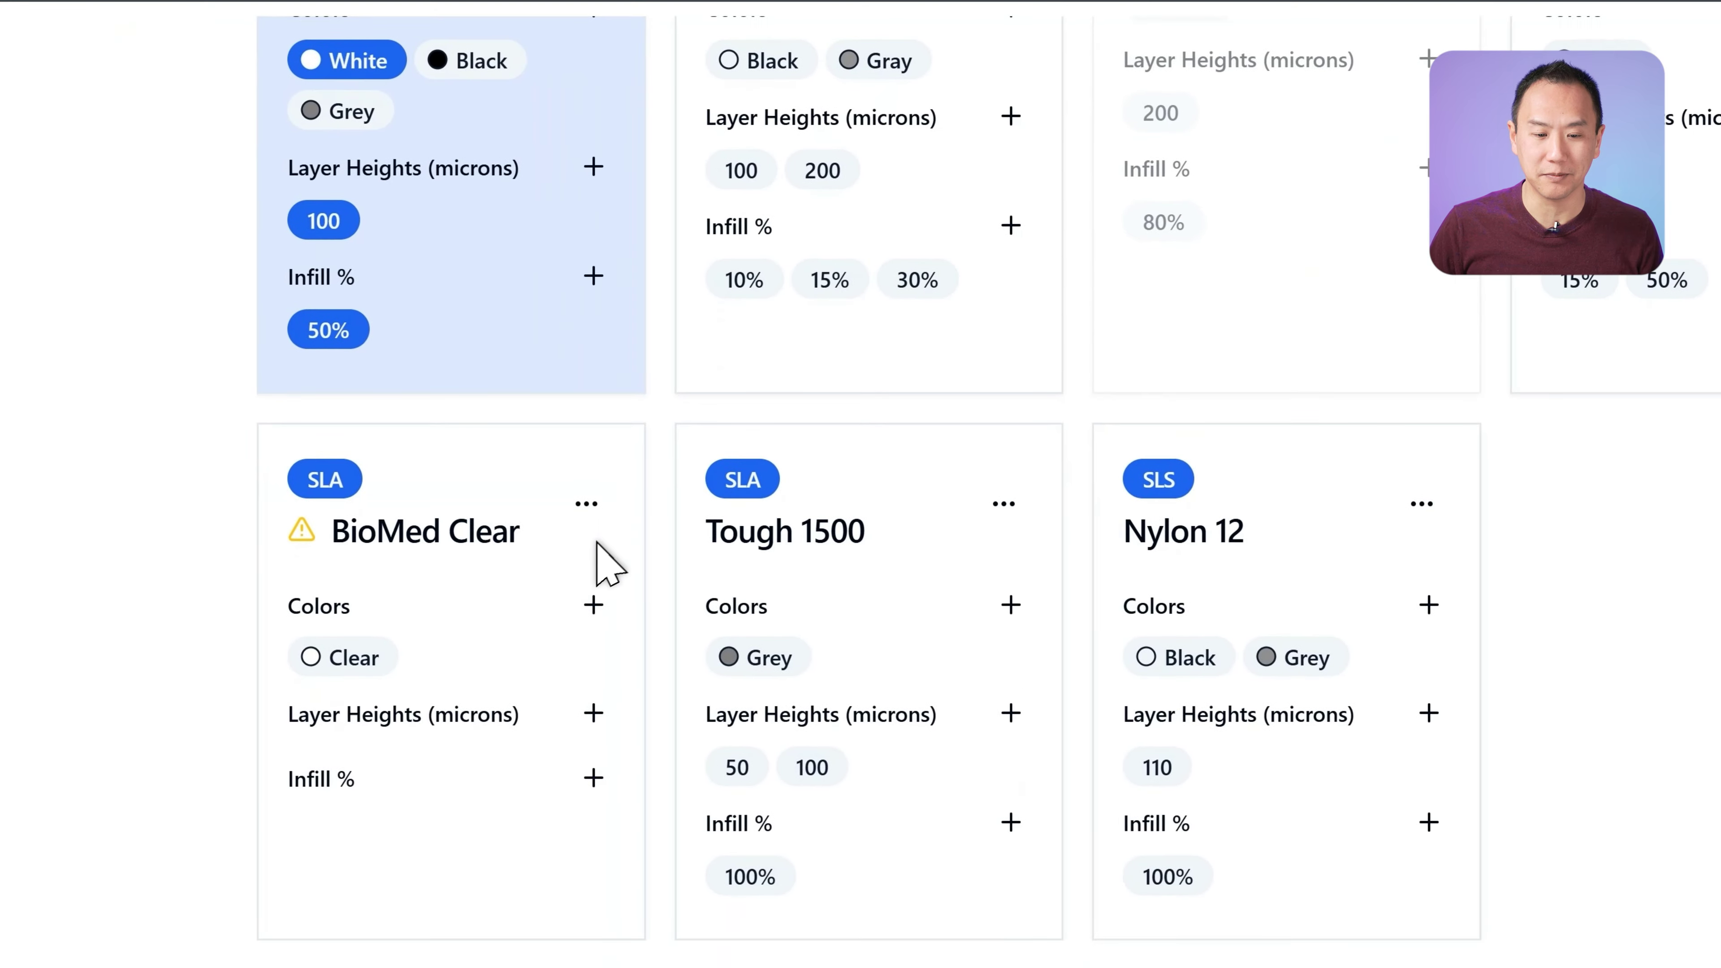
- Start a new layer height for BioMed Clear with the display name Fine and a height of 50 microns
{"action": "left_click", "coordinate": [606, 709]}
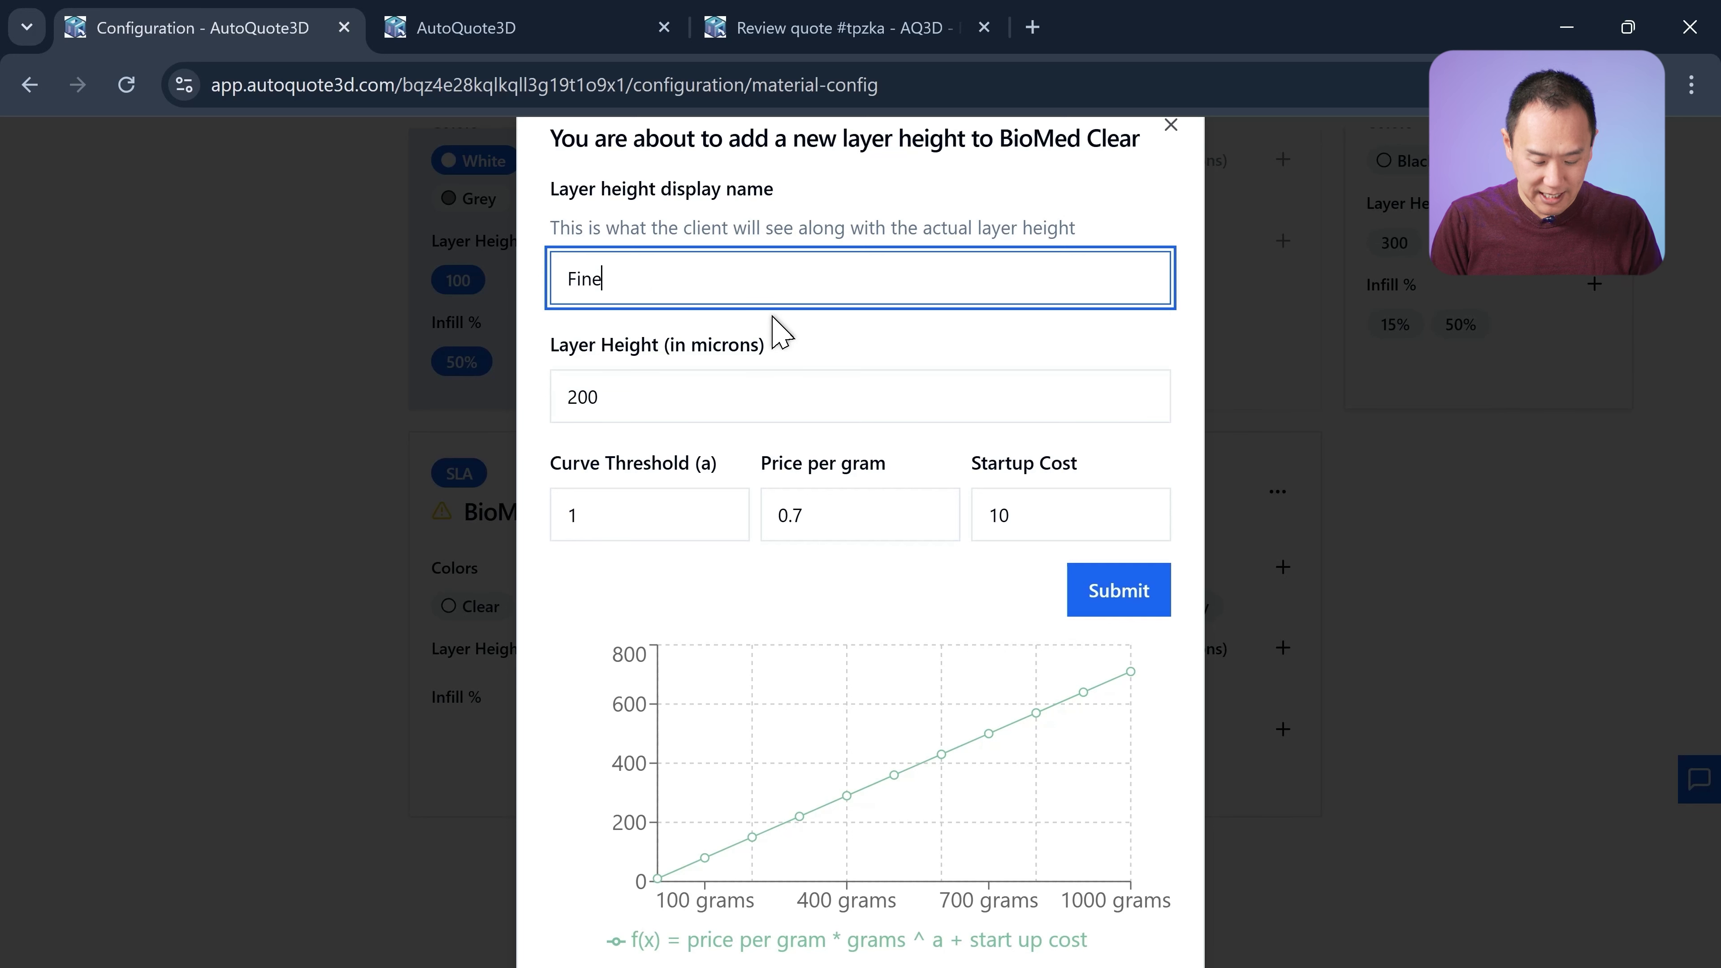
{"action": "key", "text": "Tab"}
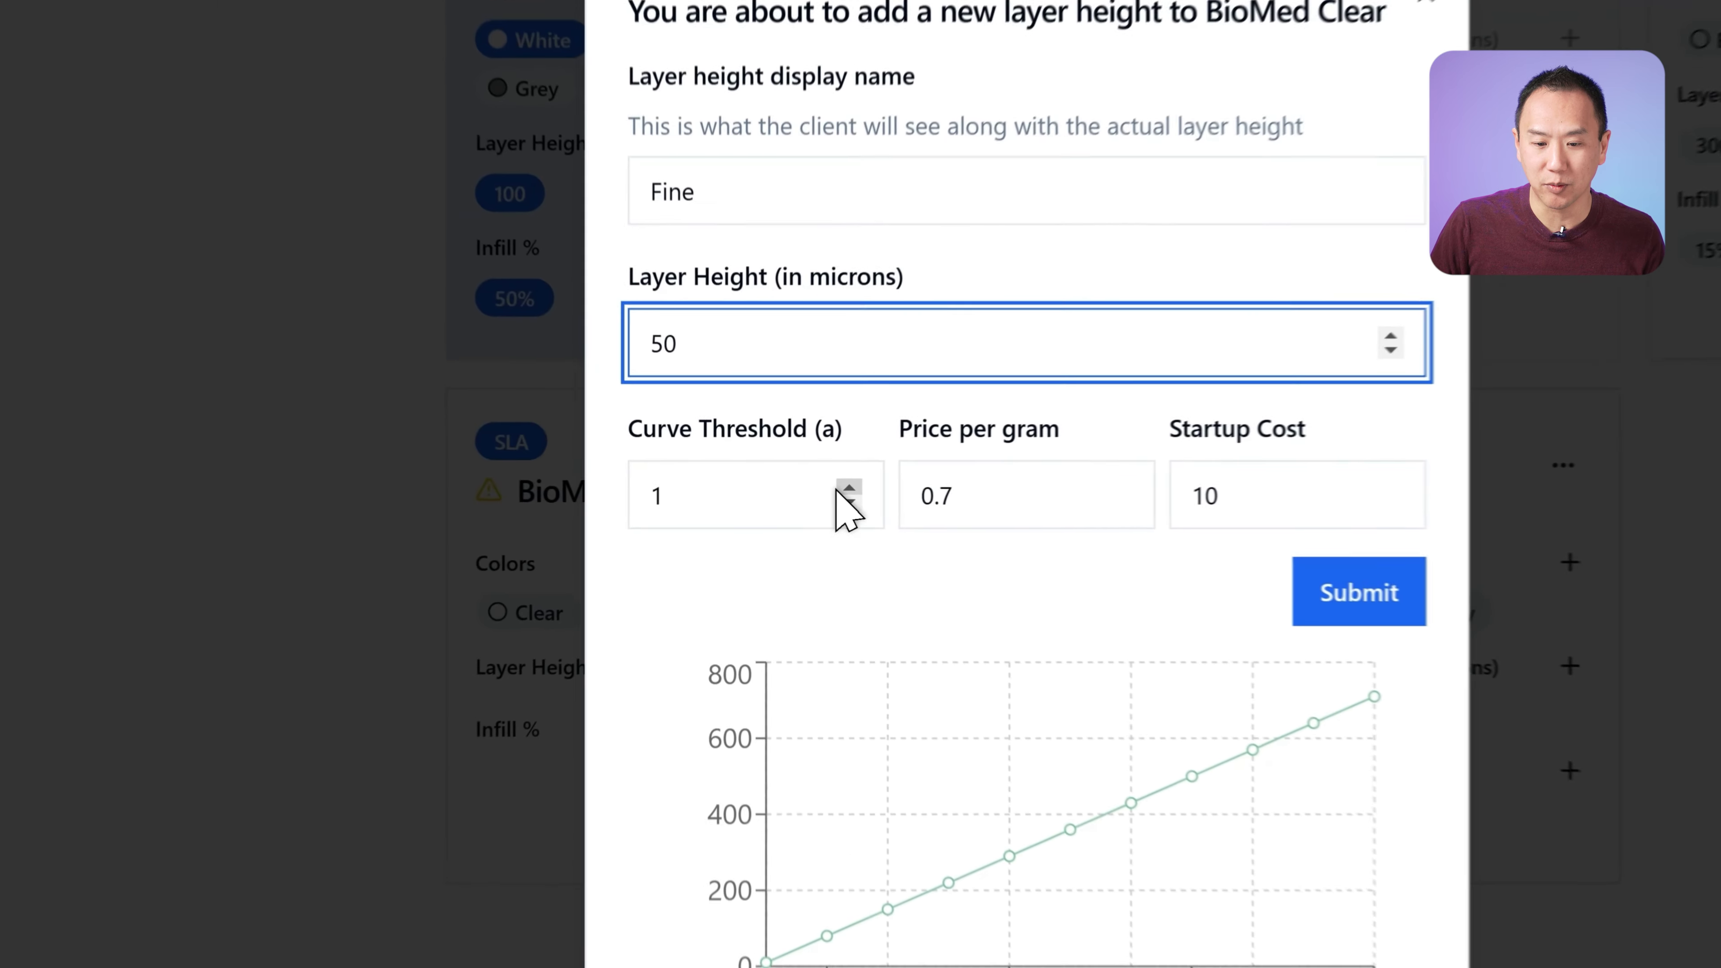
- Try curve threshold values of 1.02 and 2 for the Fine layer height's pricing curve
{"action": "left_click", "coordinate": [722, 509]}
{"action": "left_click", "coordinate": [722, 509]}
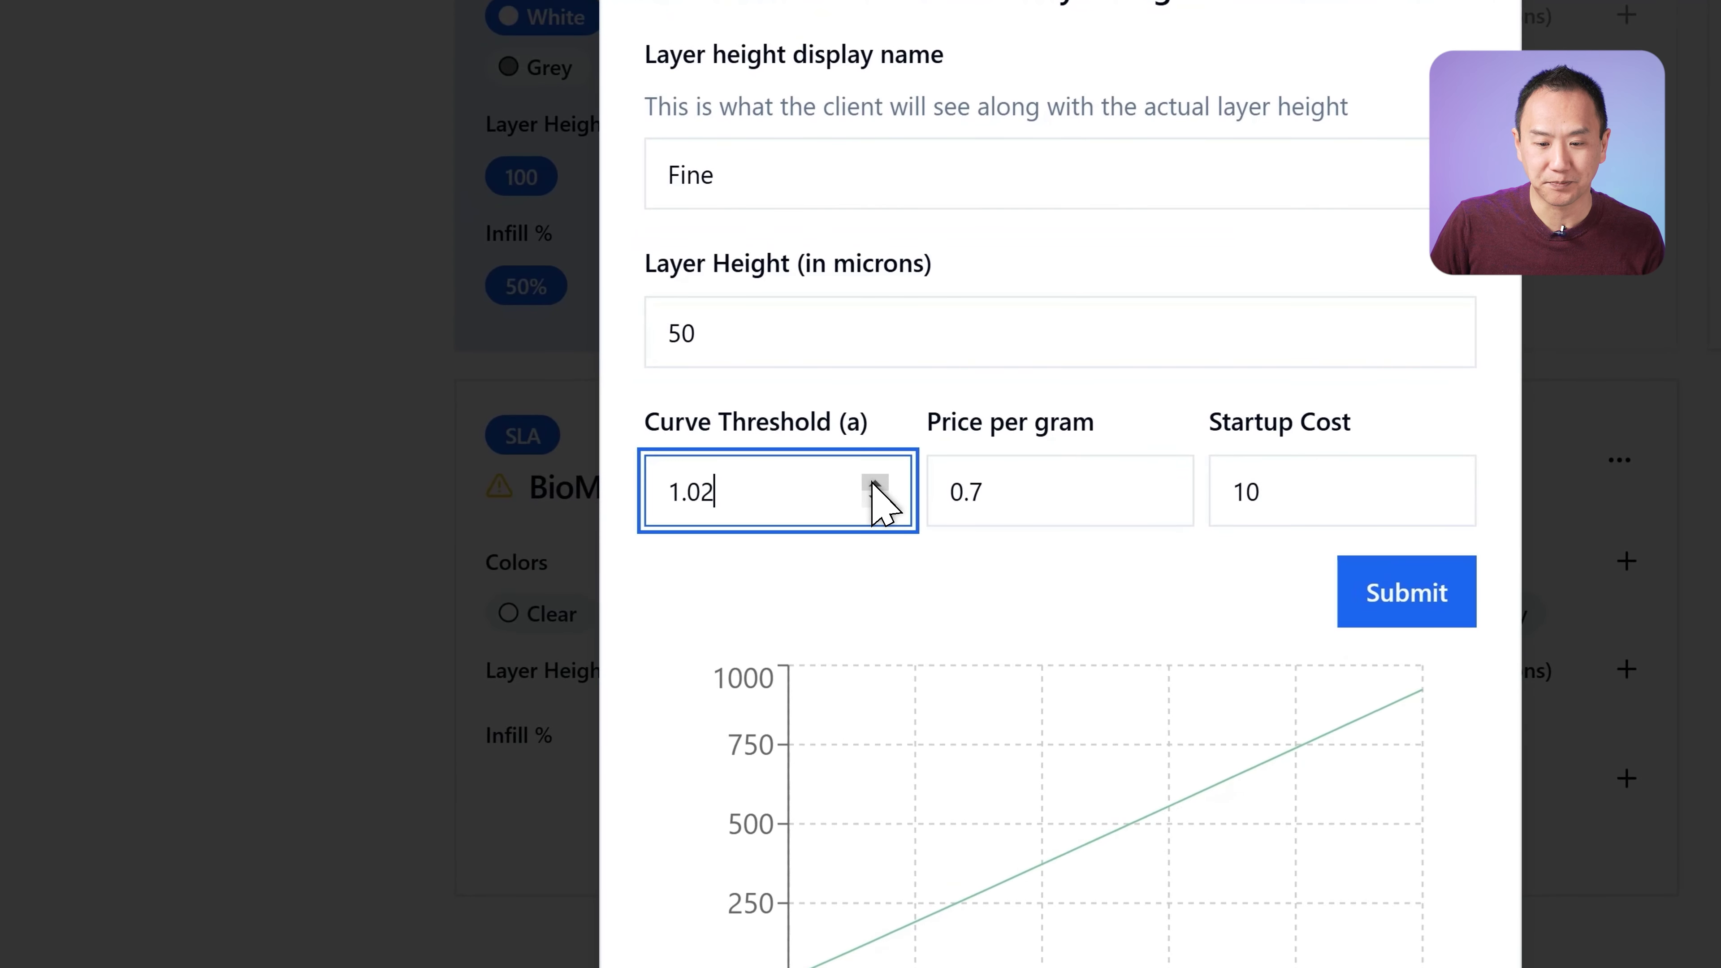
{"action": "left_click_drag", "start_coordinate": [789, 502], "coordinate": [665, 502]}
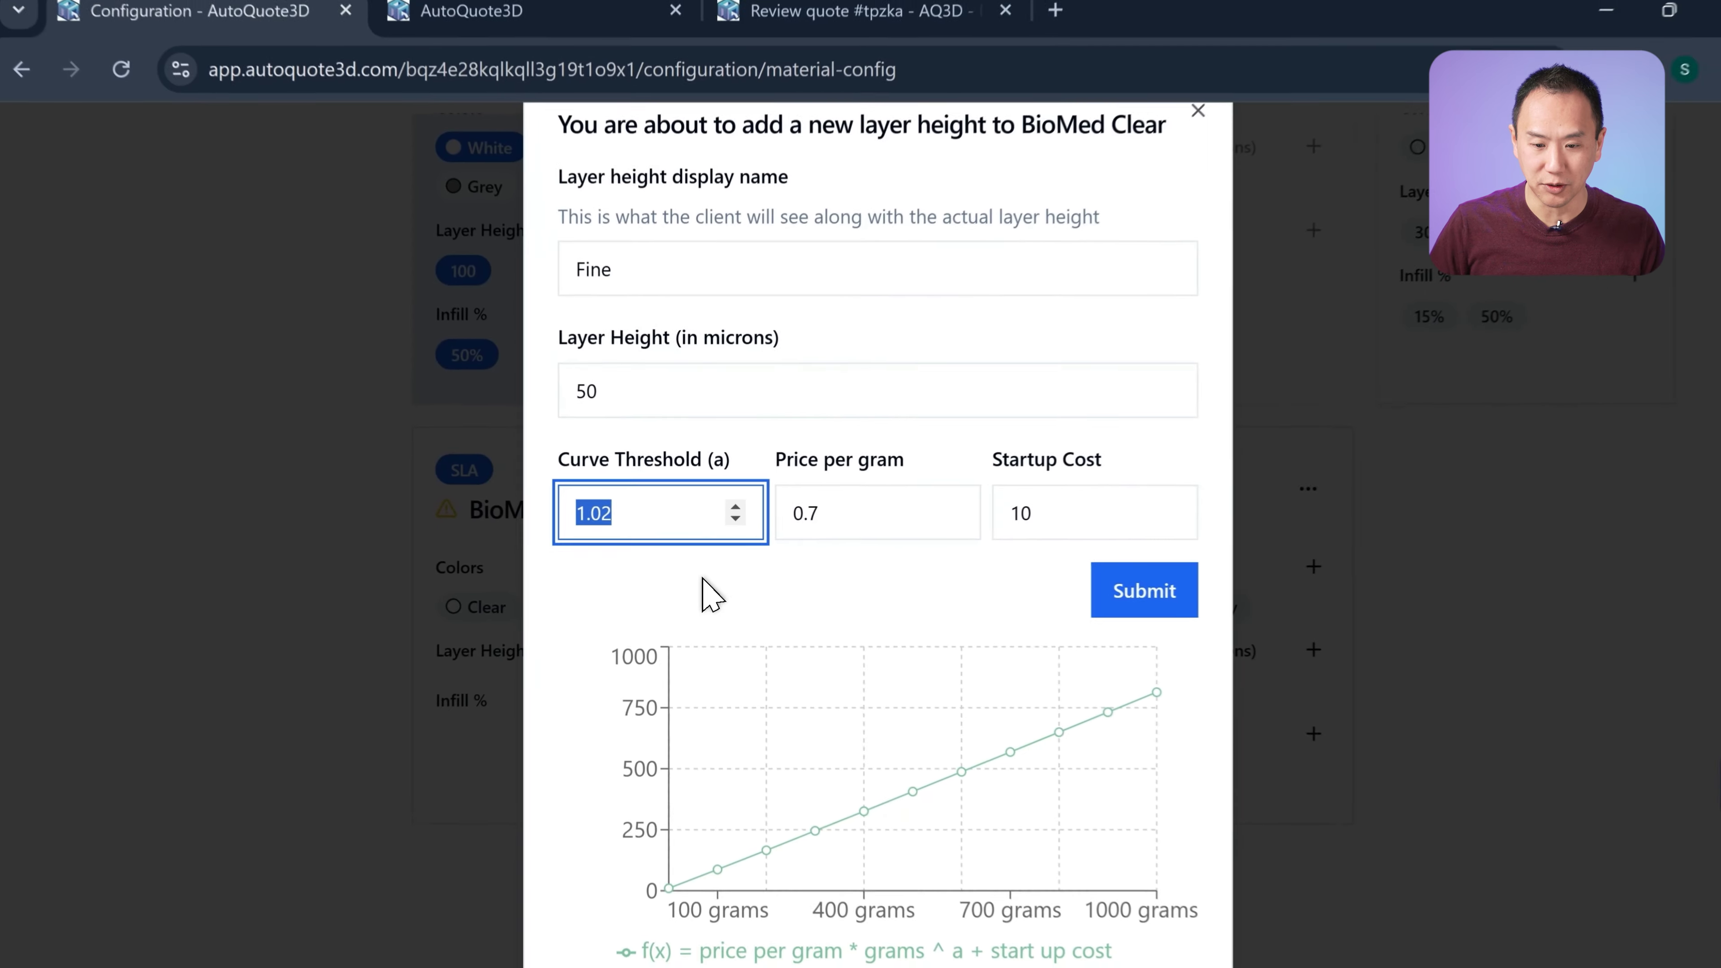
{"action": "type", "text": "2"}
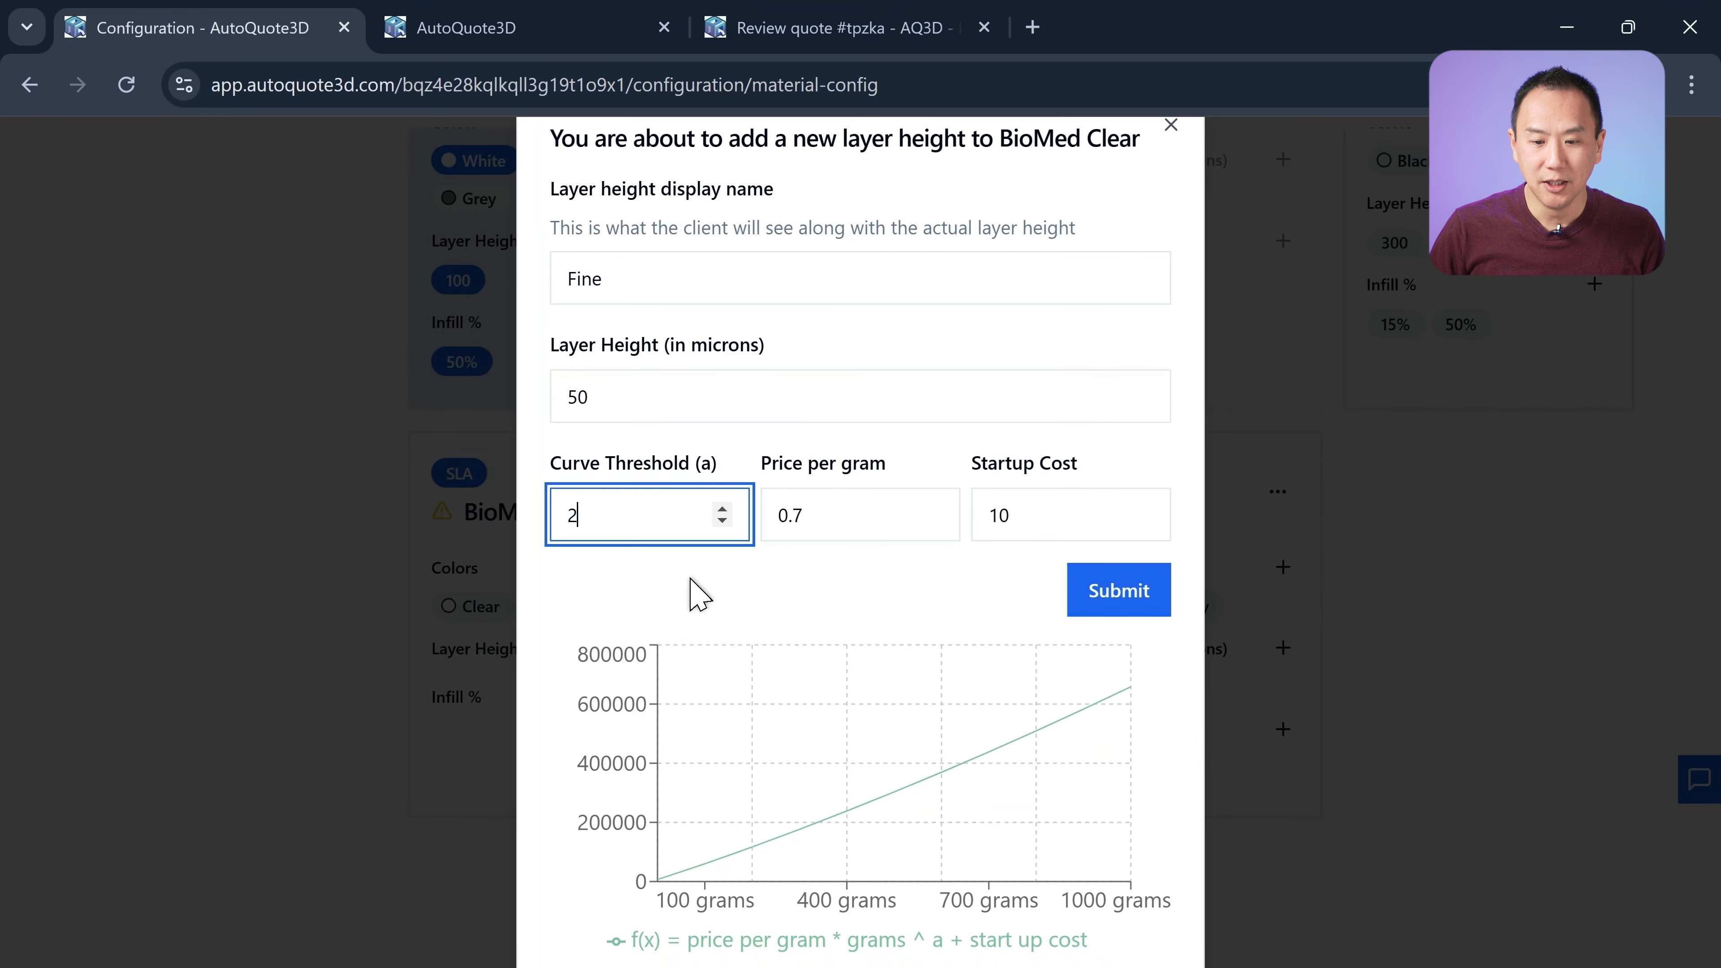
- Set the Fine layer height's curve threshold to 0.5 and its price per gram to 1
{"action": "key", "text": "BackSpace"}
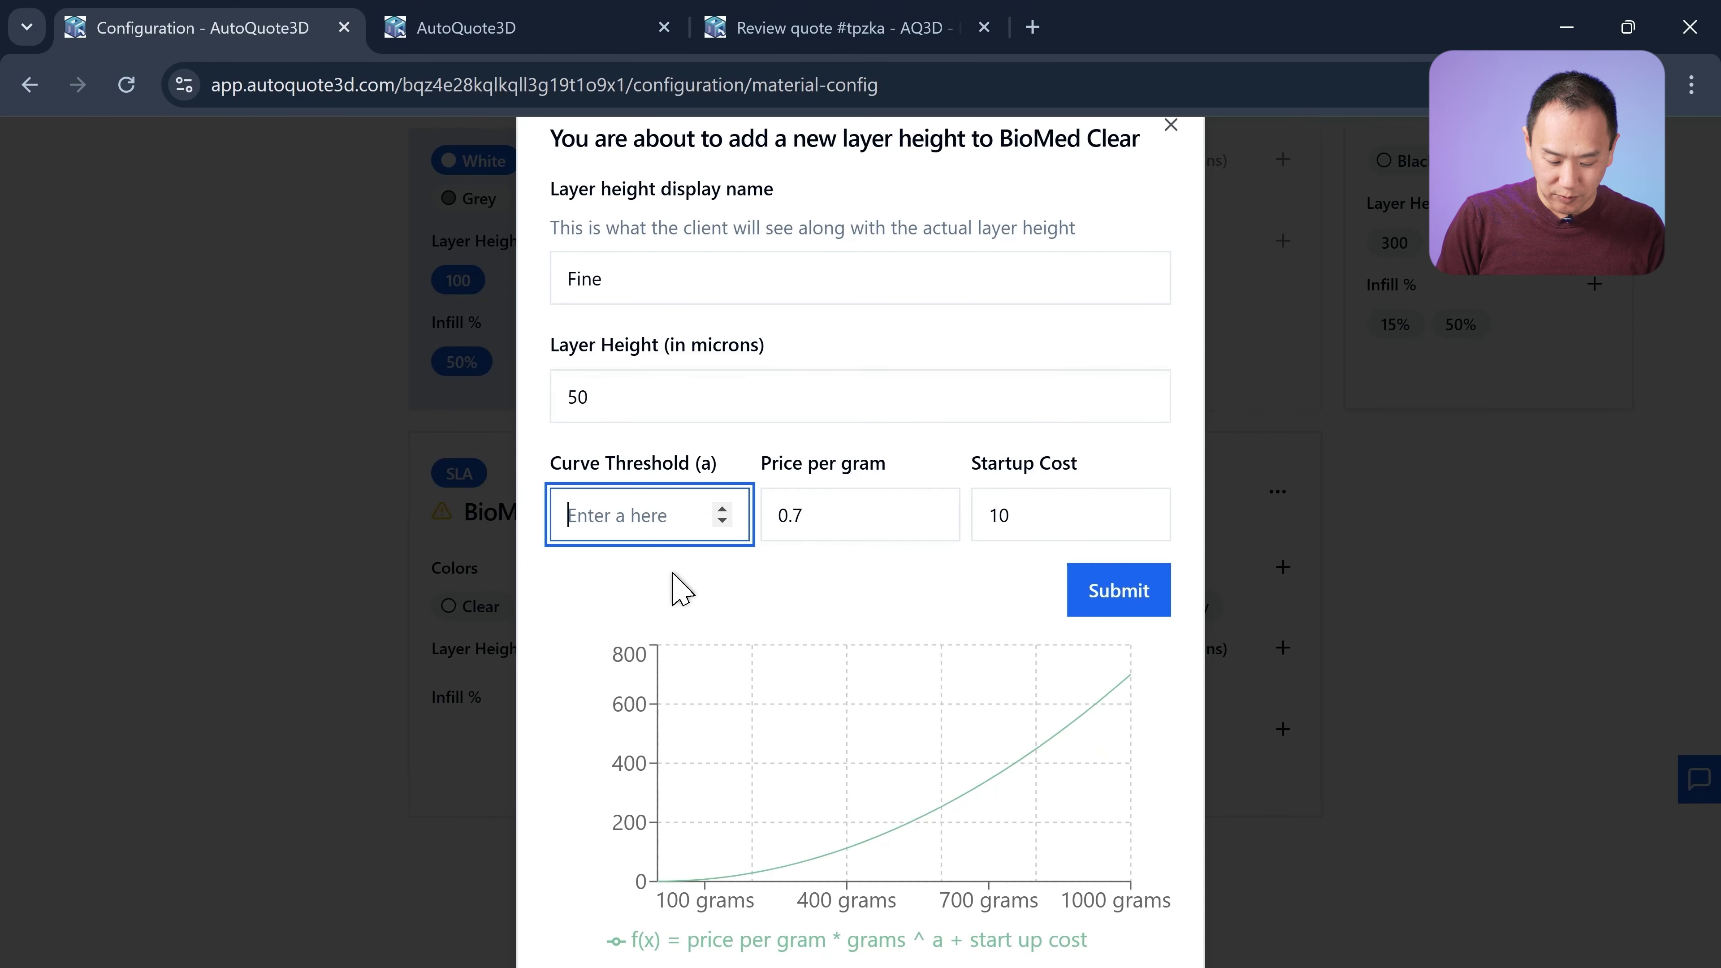
{"action": "type", "text": "0.5"}
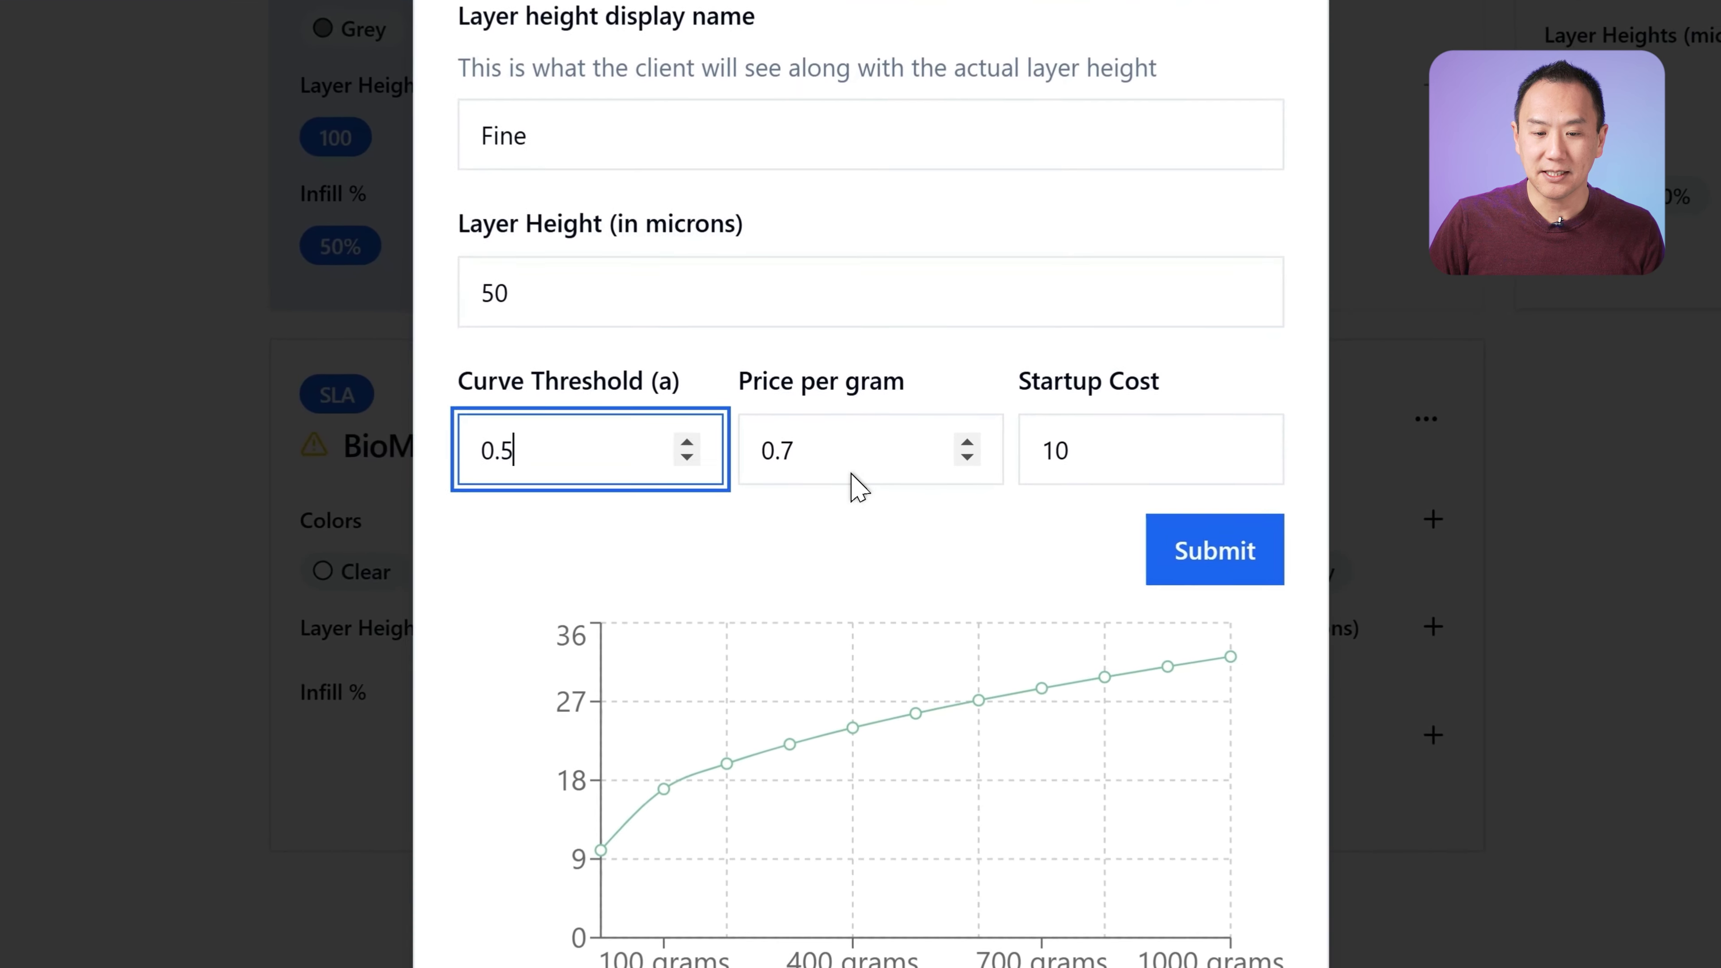
{"action": "left_click", "coordinate": [861, 457]}
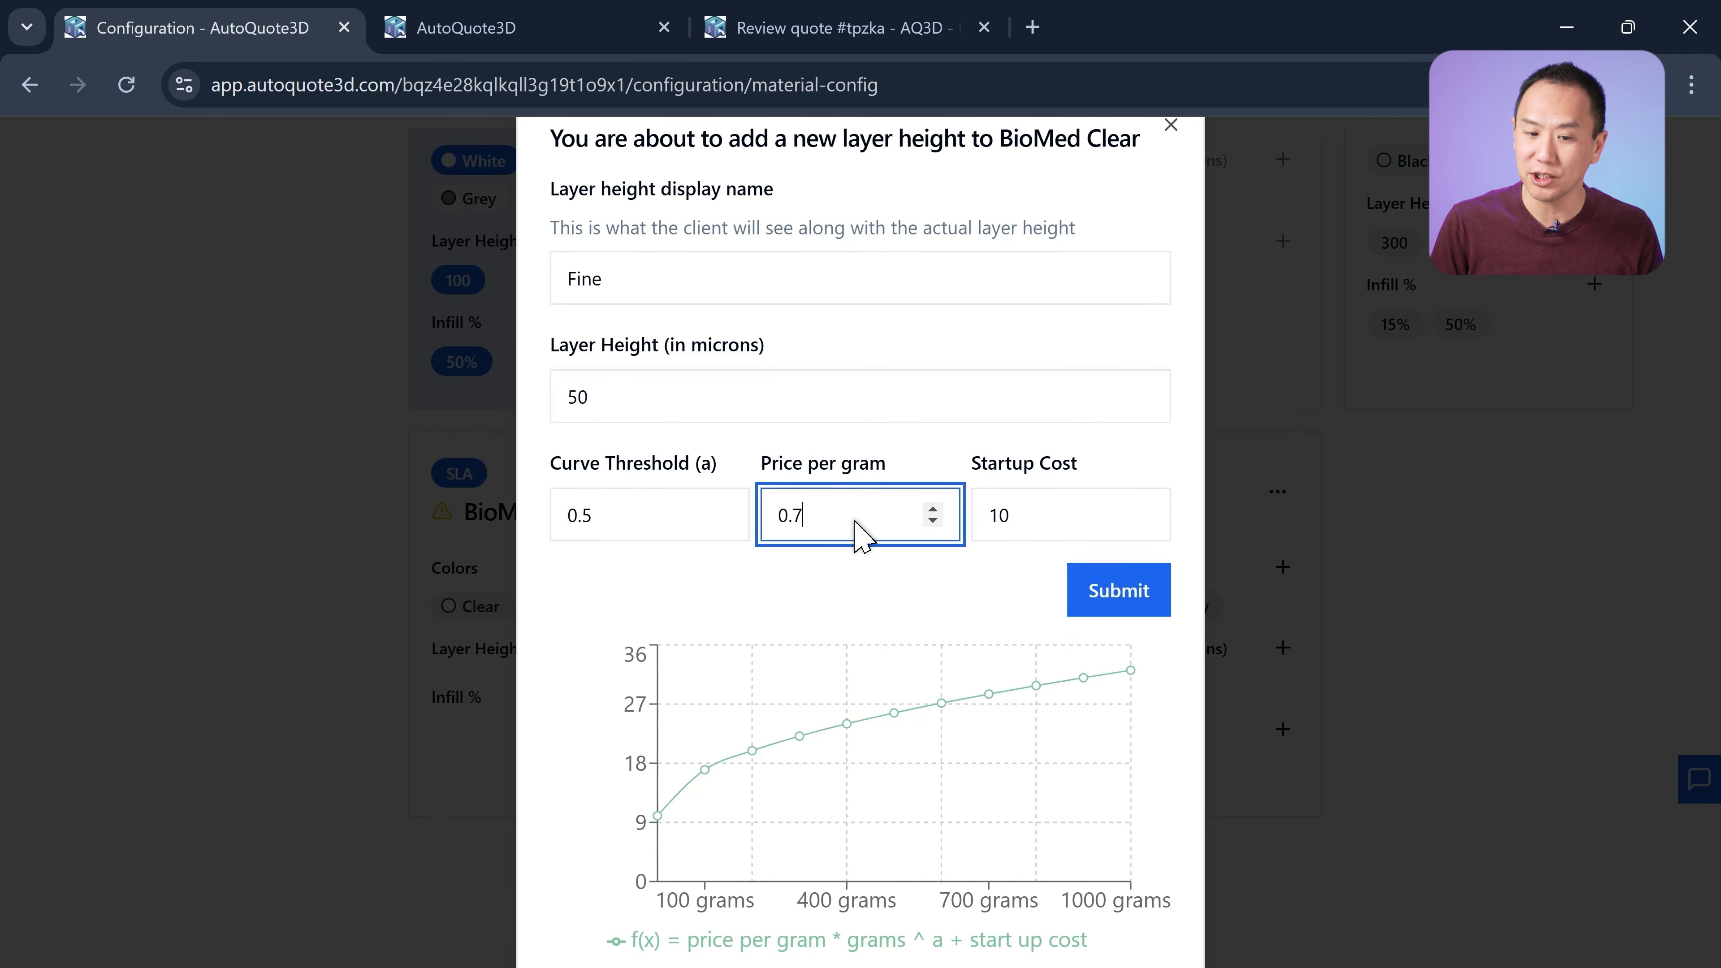
{"action": "key", "text": "BackSpace"}
{"action": "key", "text": "BackSpace"}
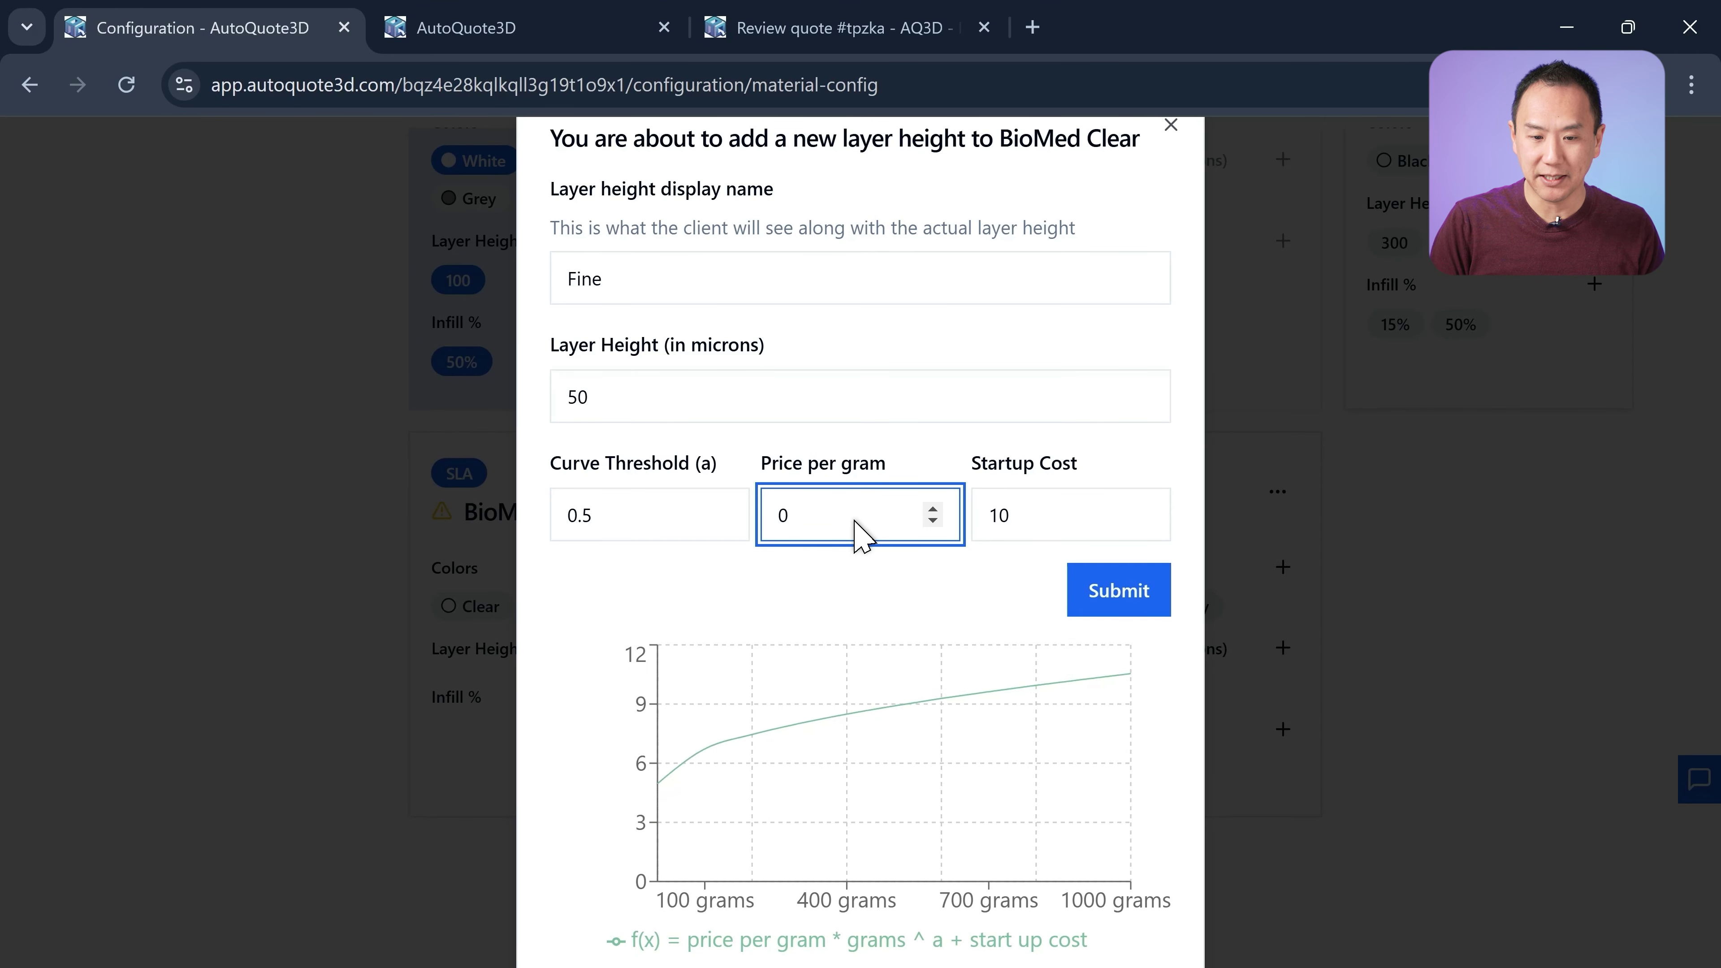
{"action": "type", "text": "1"}
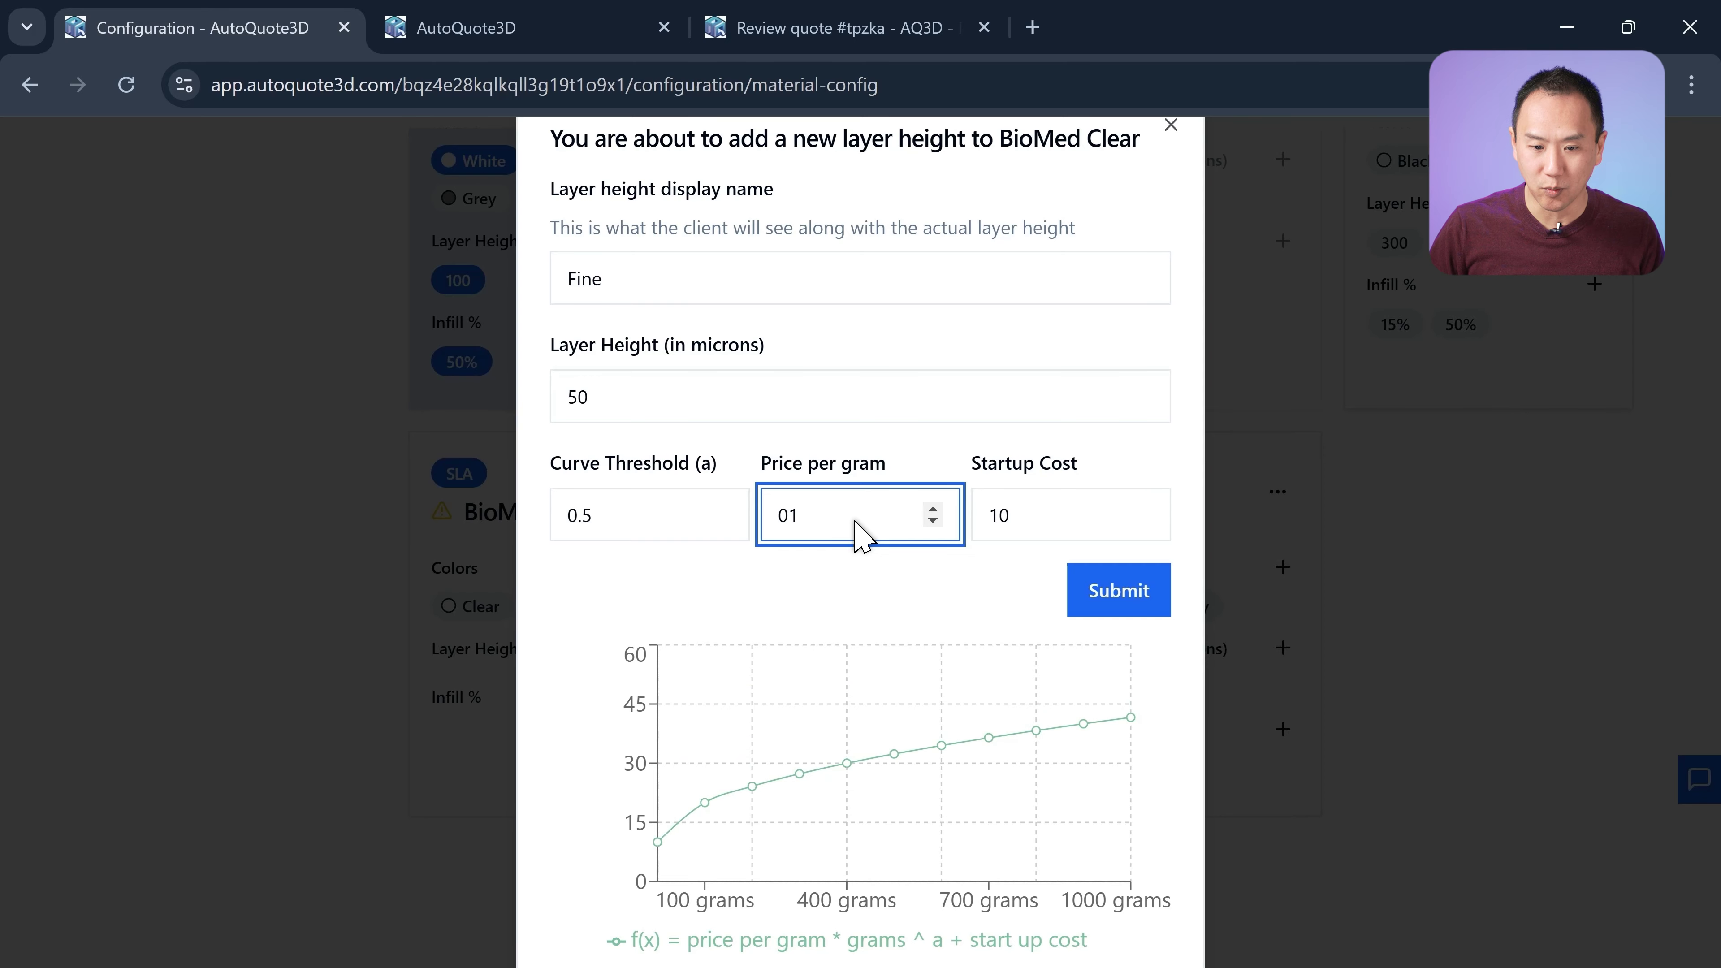
{"action": "left_click", "coordinate": [900, 596]}
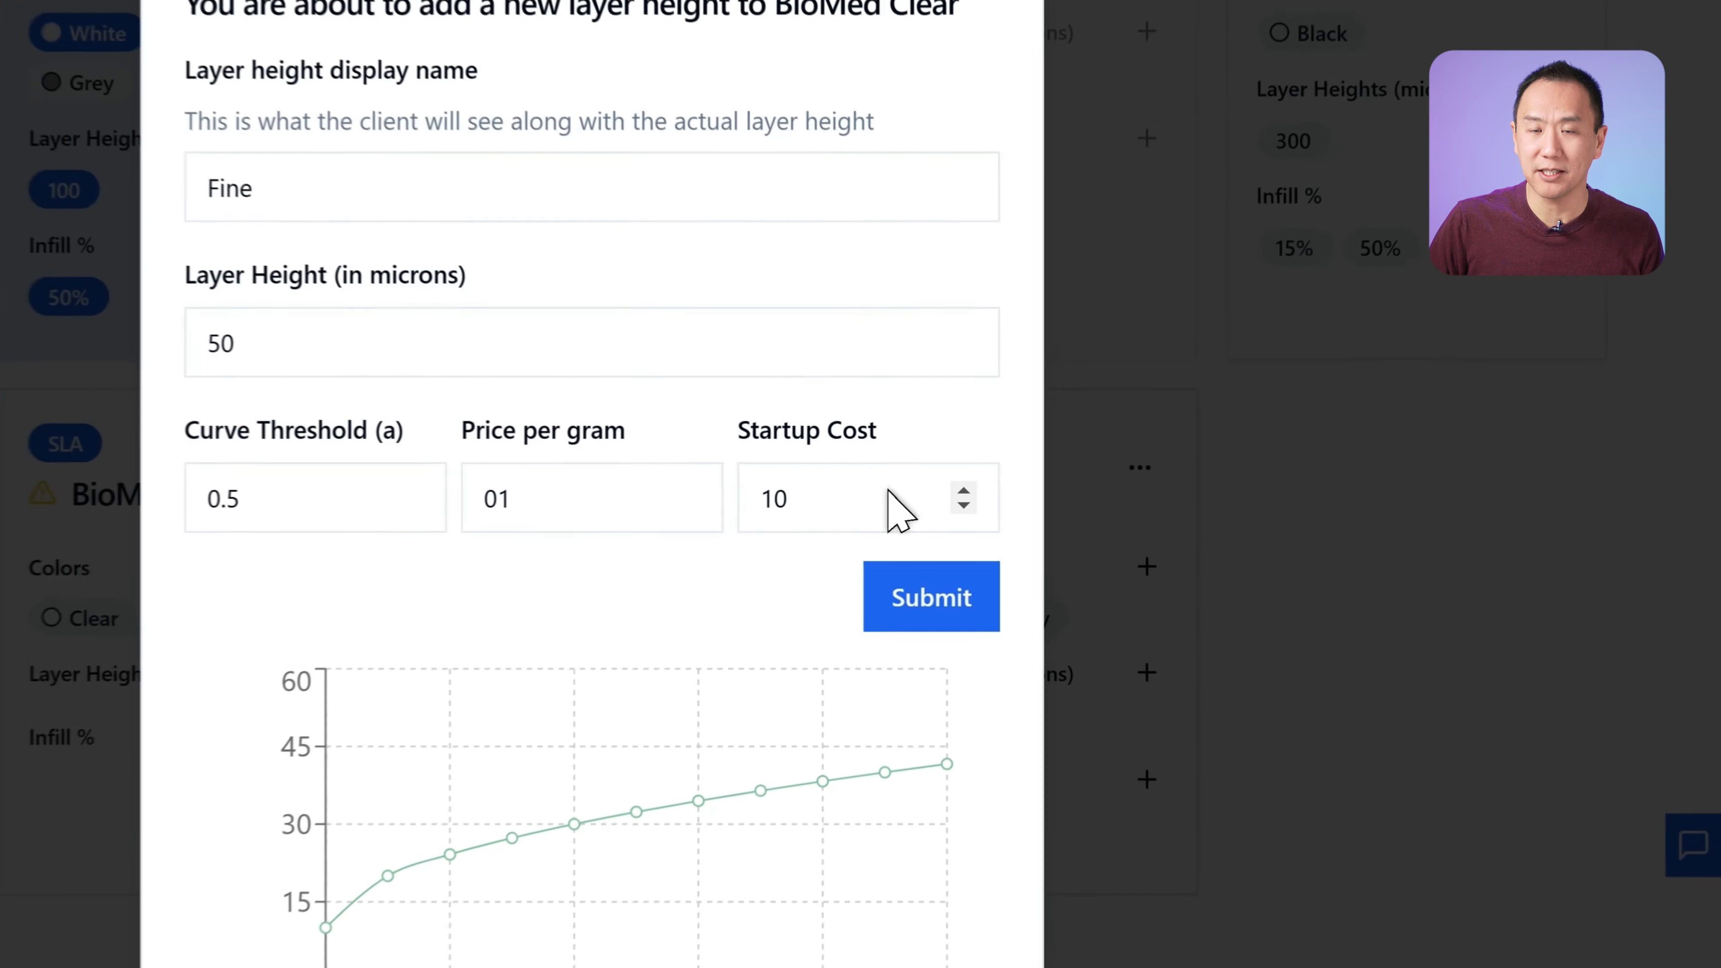
- Set the startup cost of the Fine layer height to 50
{"action": "double_click", "coordinate": [1019, 528]}
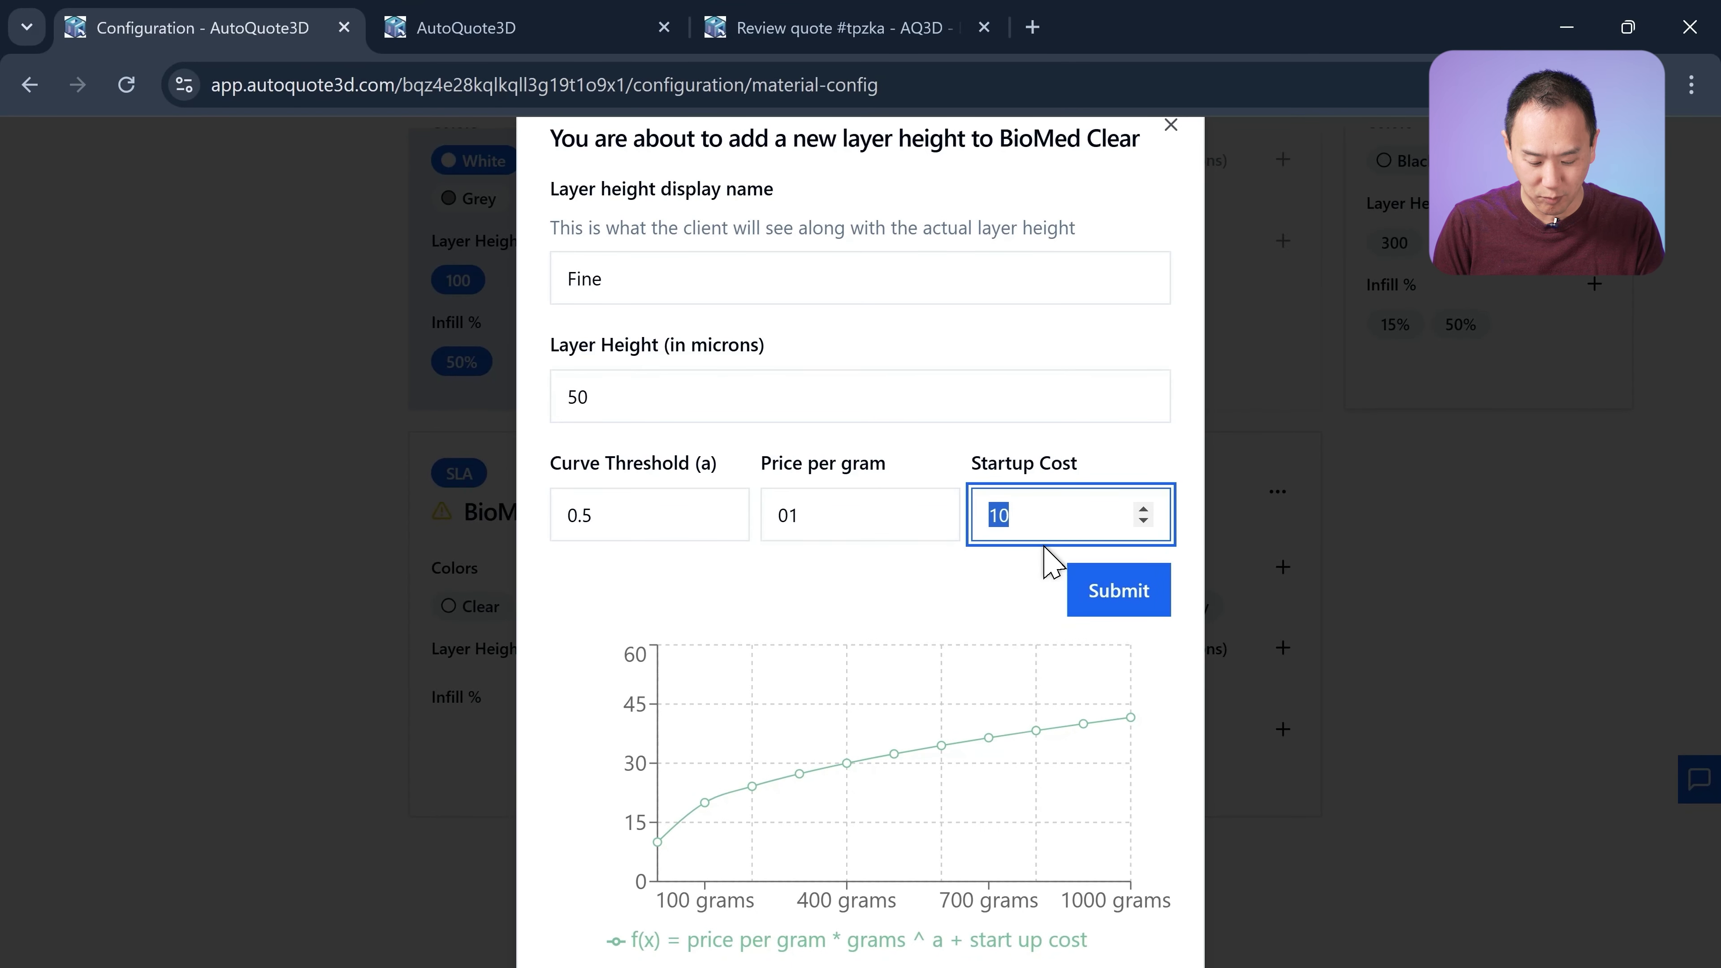
{"action": "type", "text": "50"}
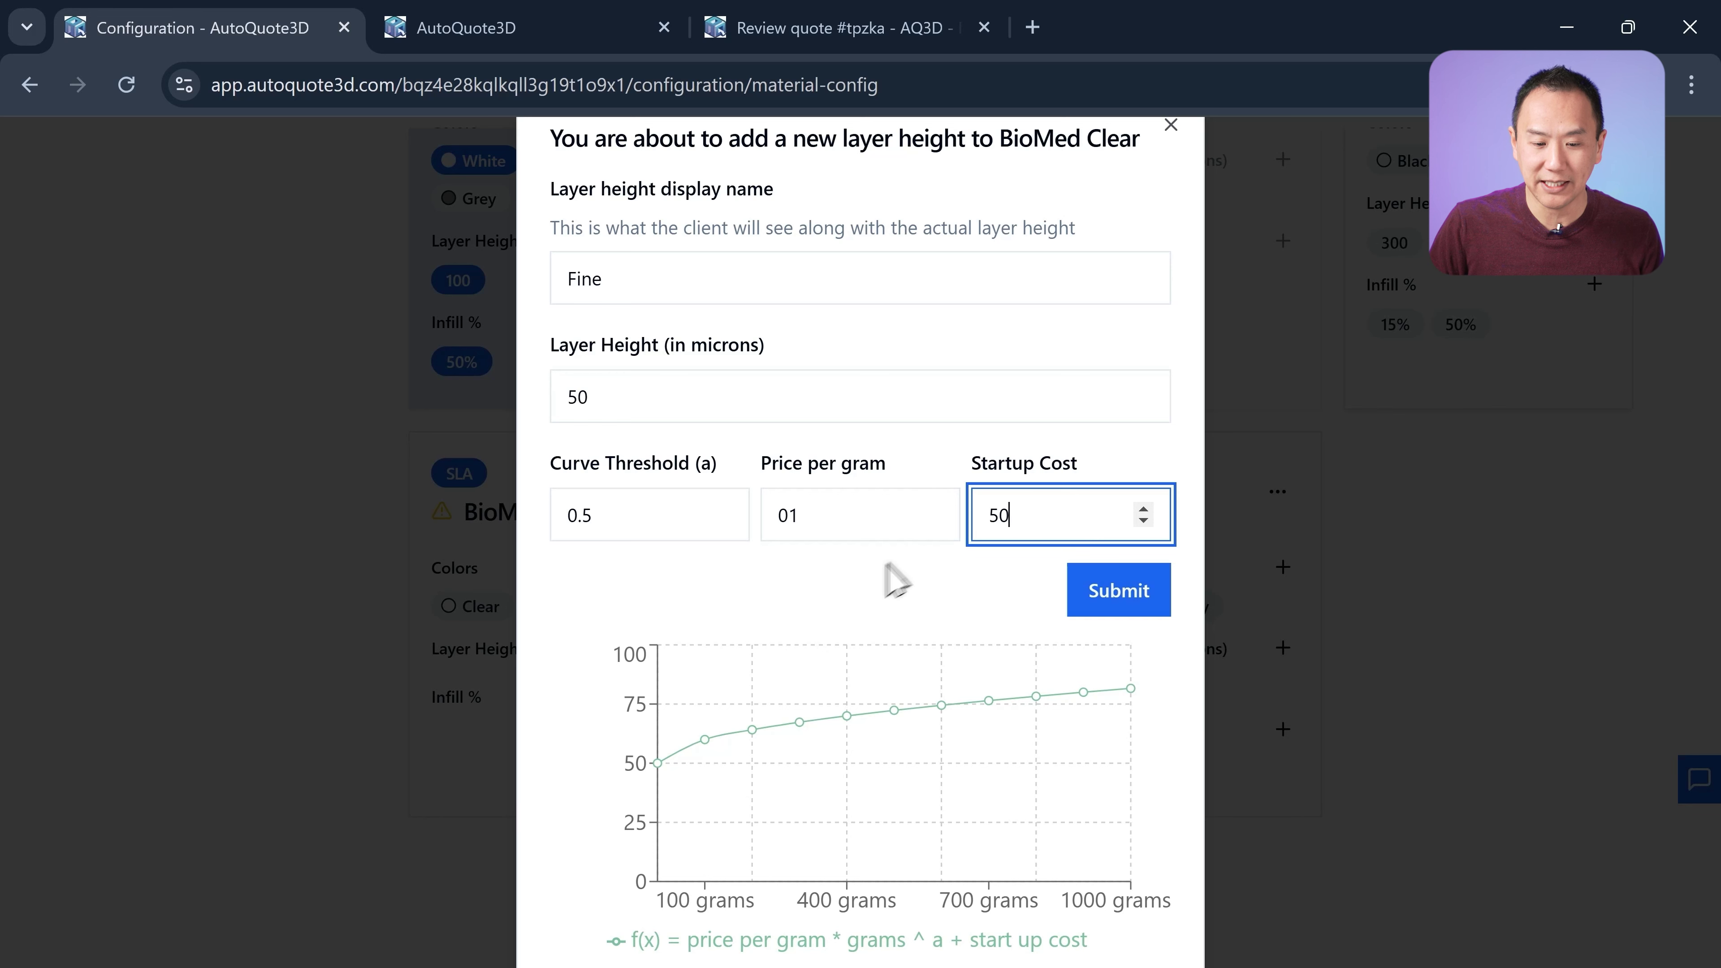
{"action": "mouse_move", "coordinate": [670, 773]}
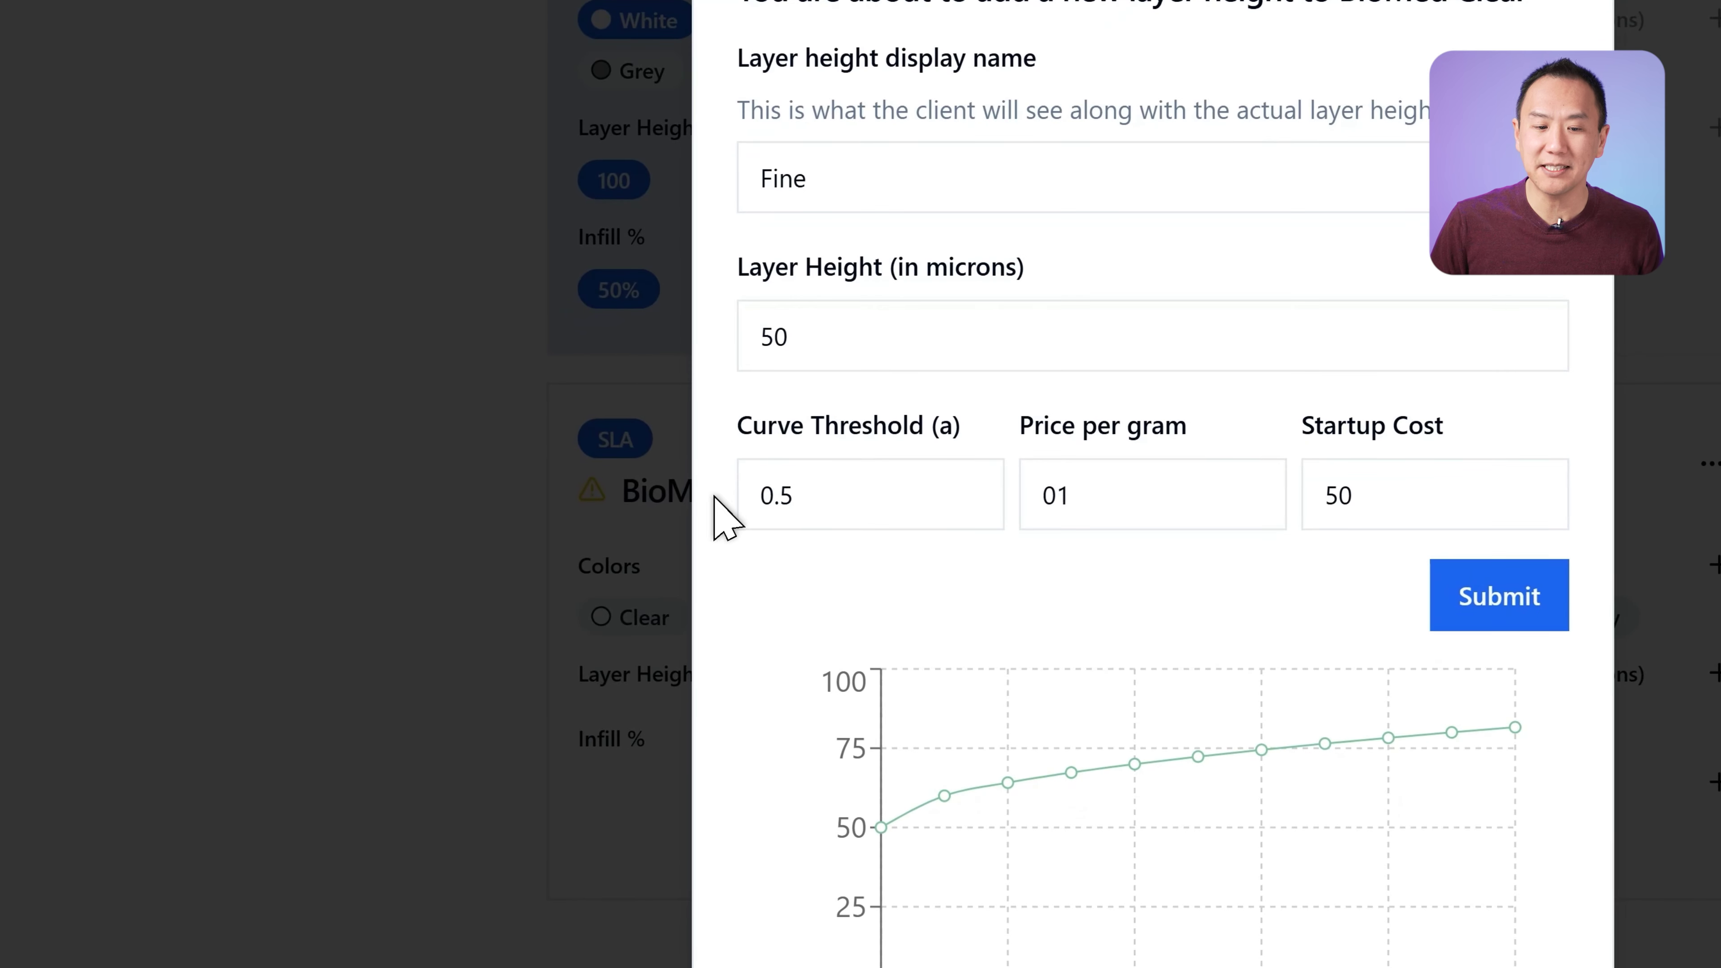
- Try curve threshold values of 1.5 and 1.2 for the Fine layer height's pricing curve
{"action": "left_click", "coordinate": [582, 519]}
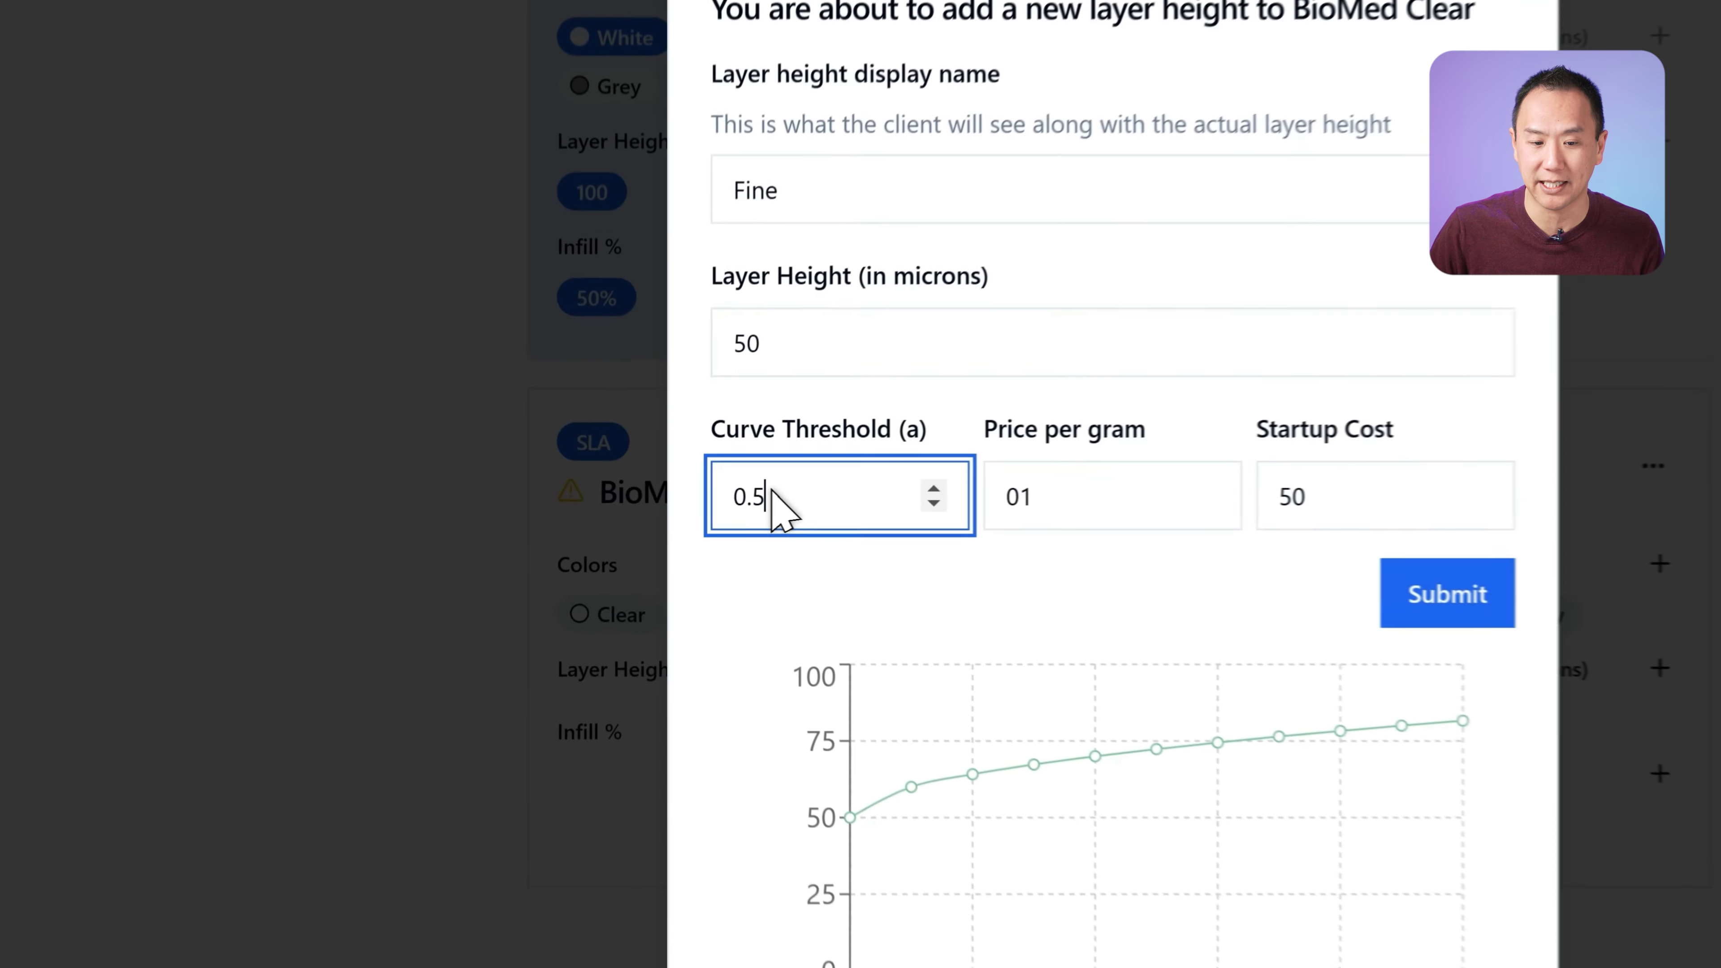
{"action": "double_click", "coordinate": [602, 520]}
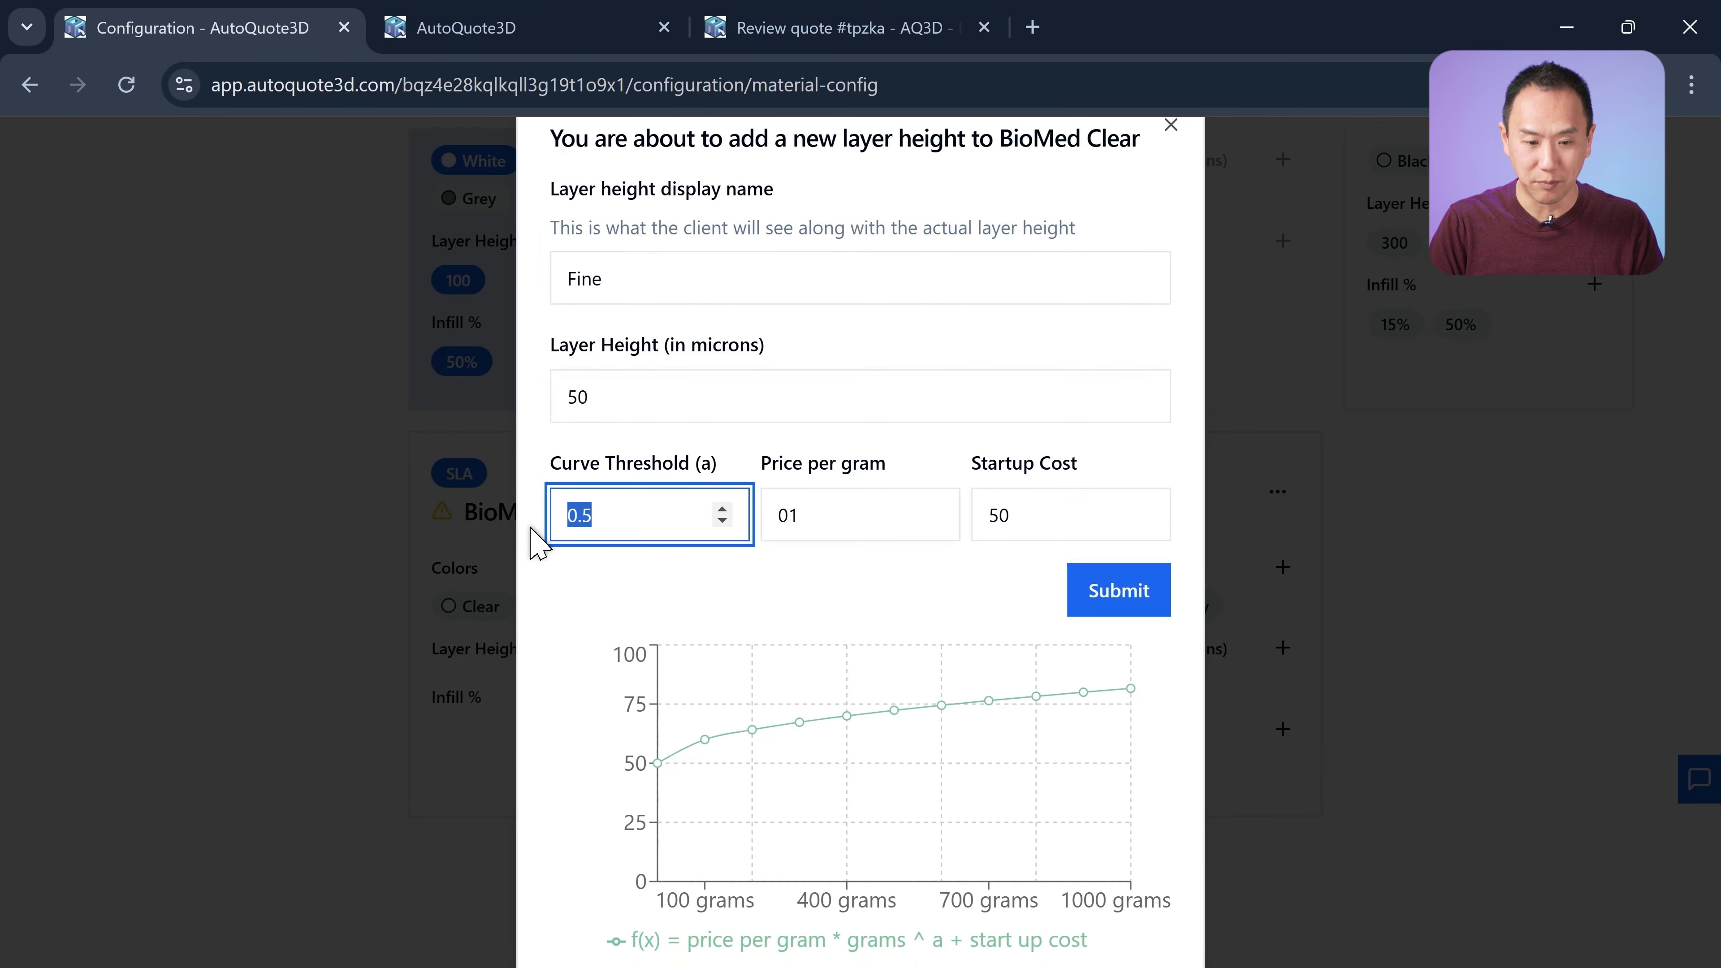
{"action": "type", "text": "1.5"}
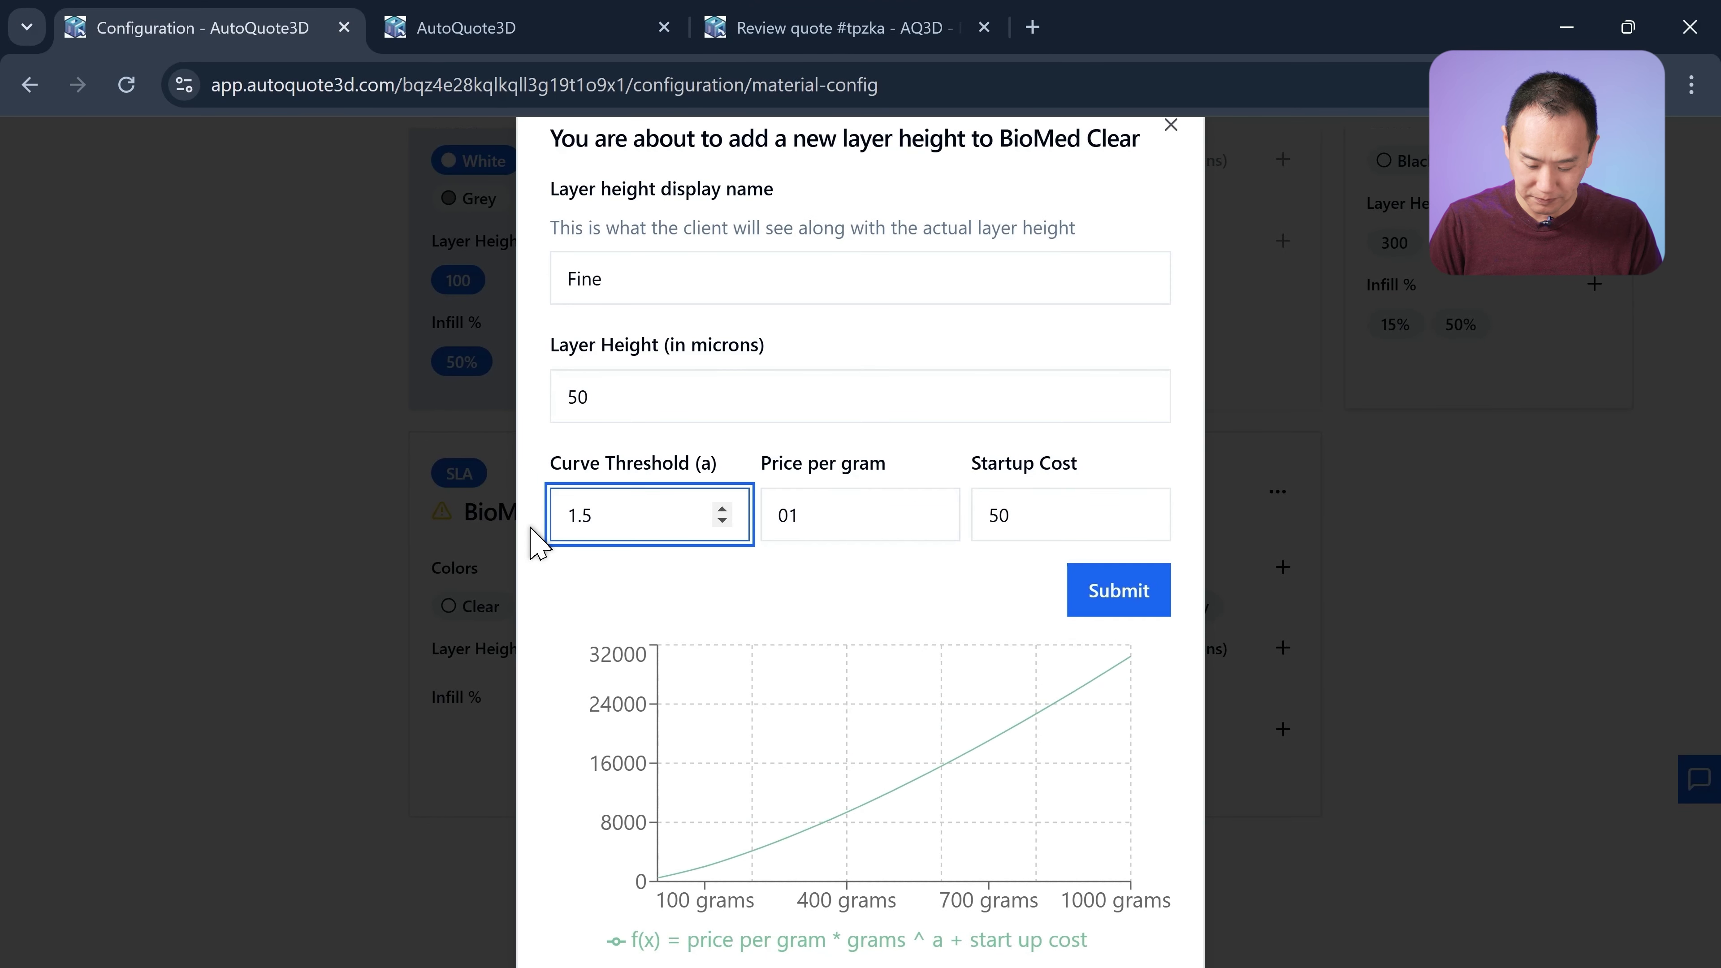
{"action": "key", "text": "BackSpace"}
{"action": "type", "text": "2"}
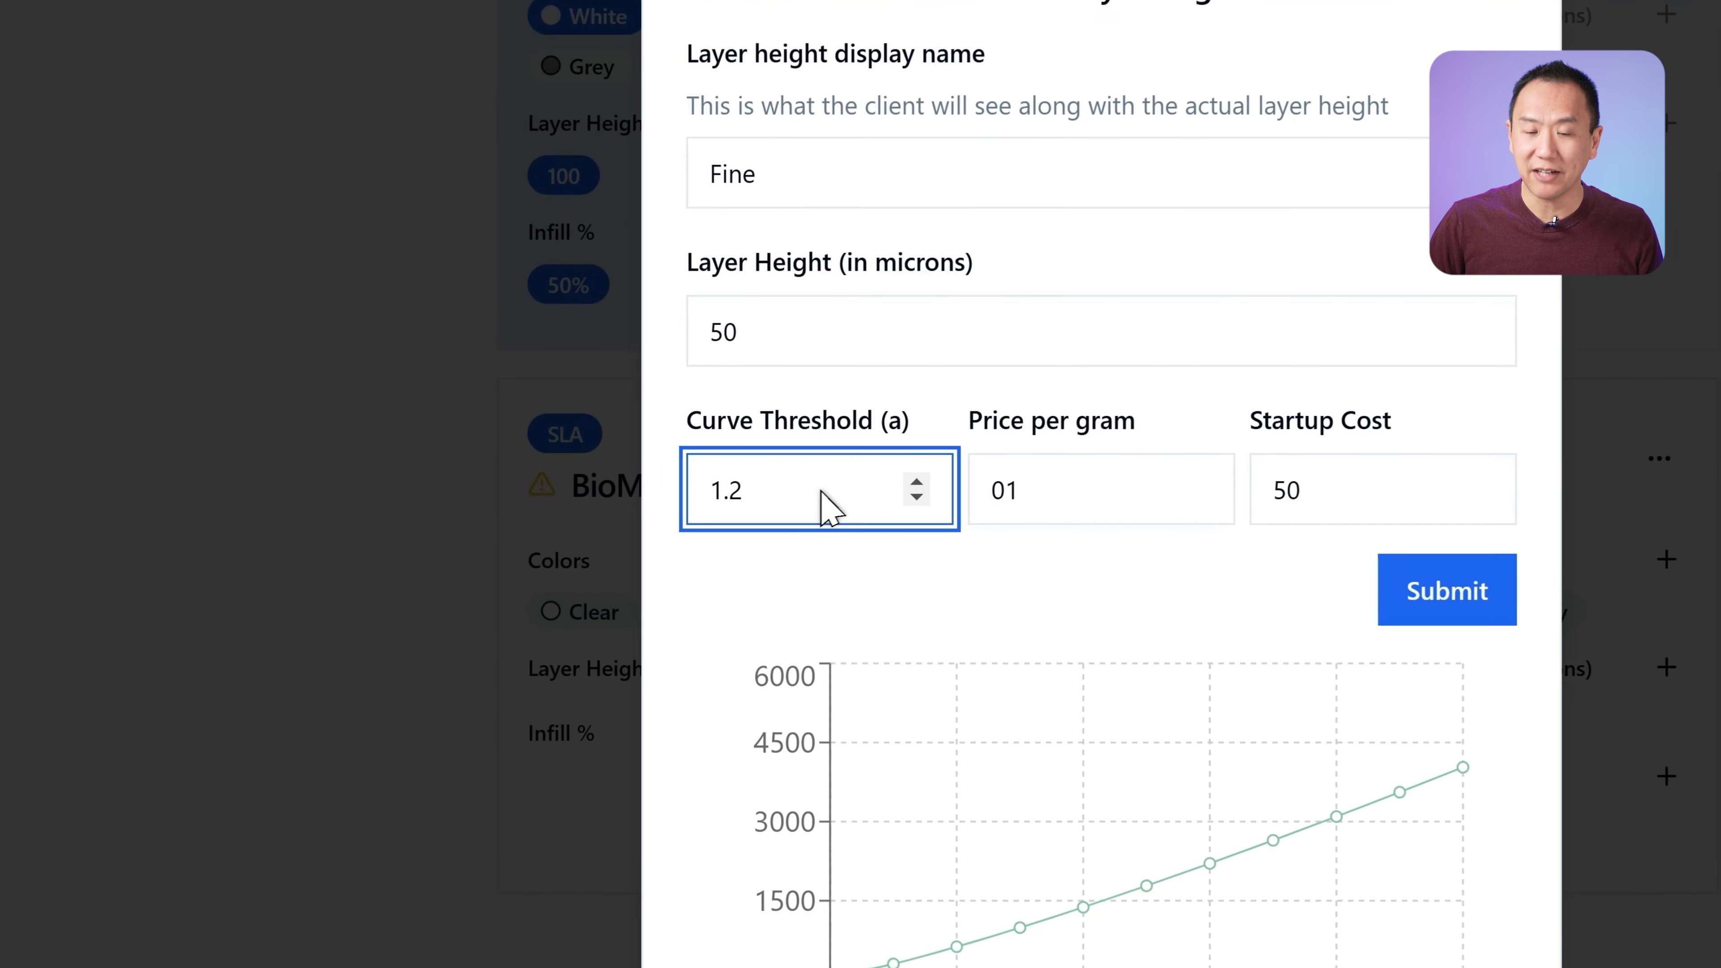
- Set the Fine layer height's curve threshold to 1.3 and price per gram to 0.5, and submit it
{"action": "left_click_drag", "start_coordinate": [646, 517], "coordinate": [541, 537]}
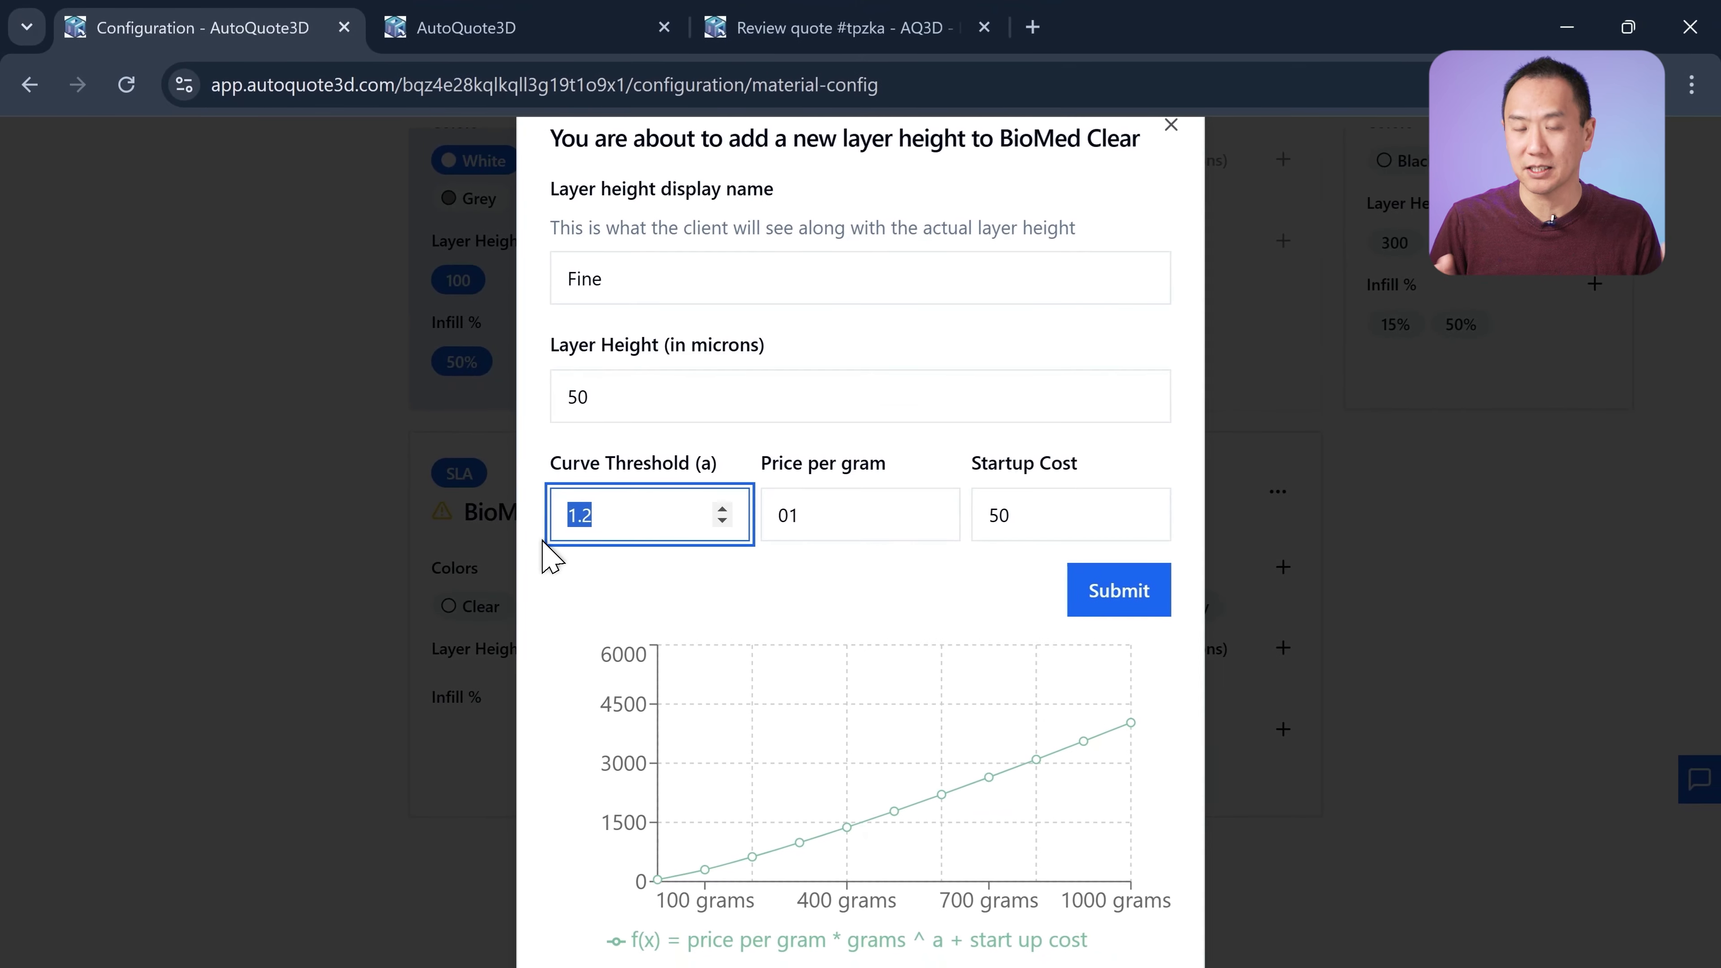
{"action": "type", "text": "1"}
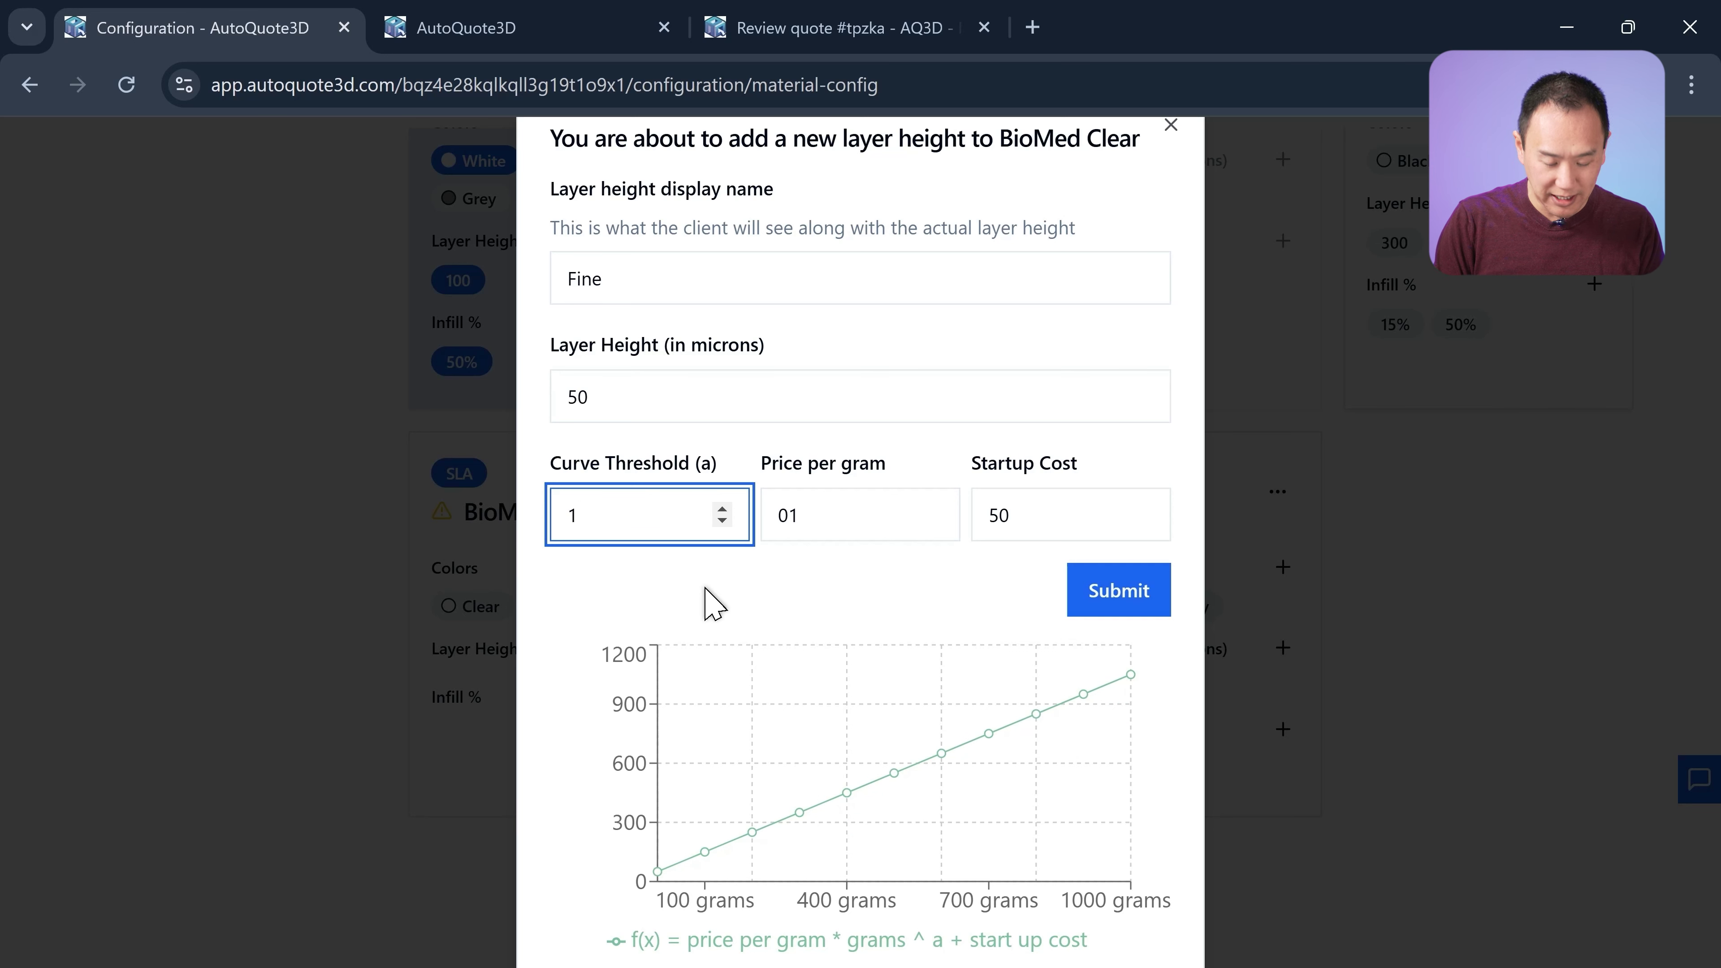
{"action": "type", "text": ".3"}
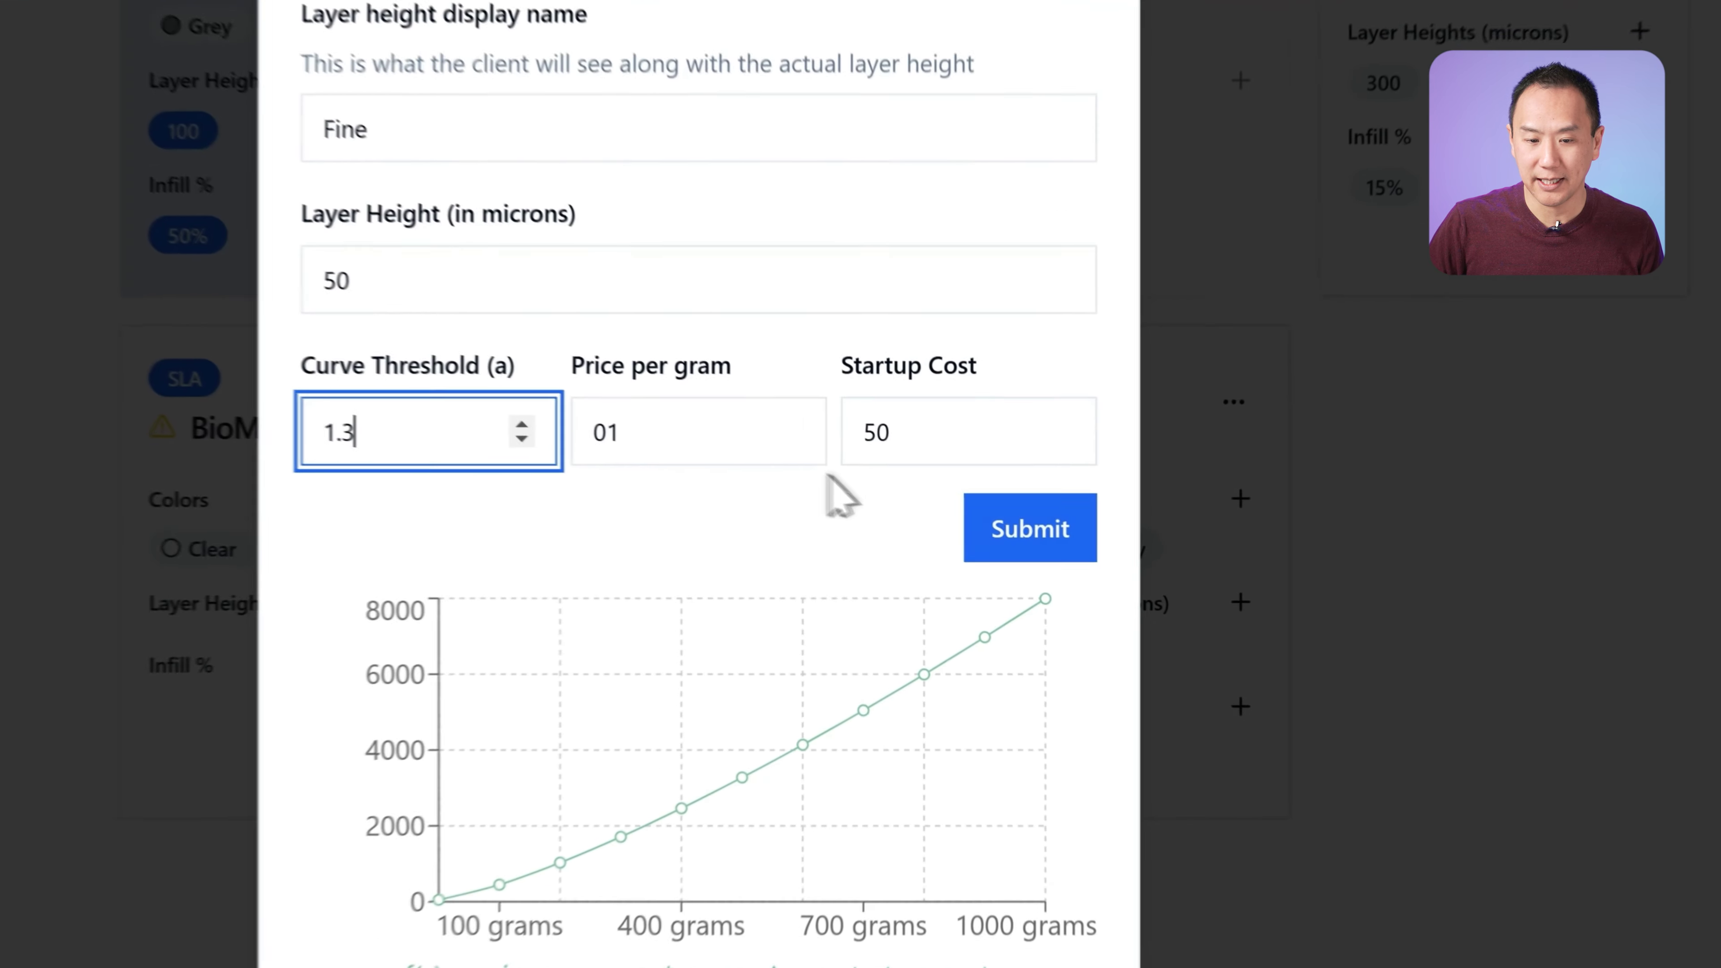
{"action": "left_click", "coordinate": [910, 522]}
{"action": "left_click_drag", "start_coordinate": [909, 522], "coordinate": [785, 531]}
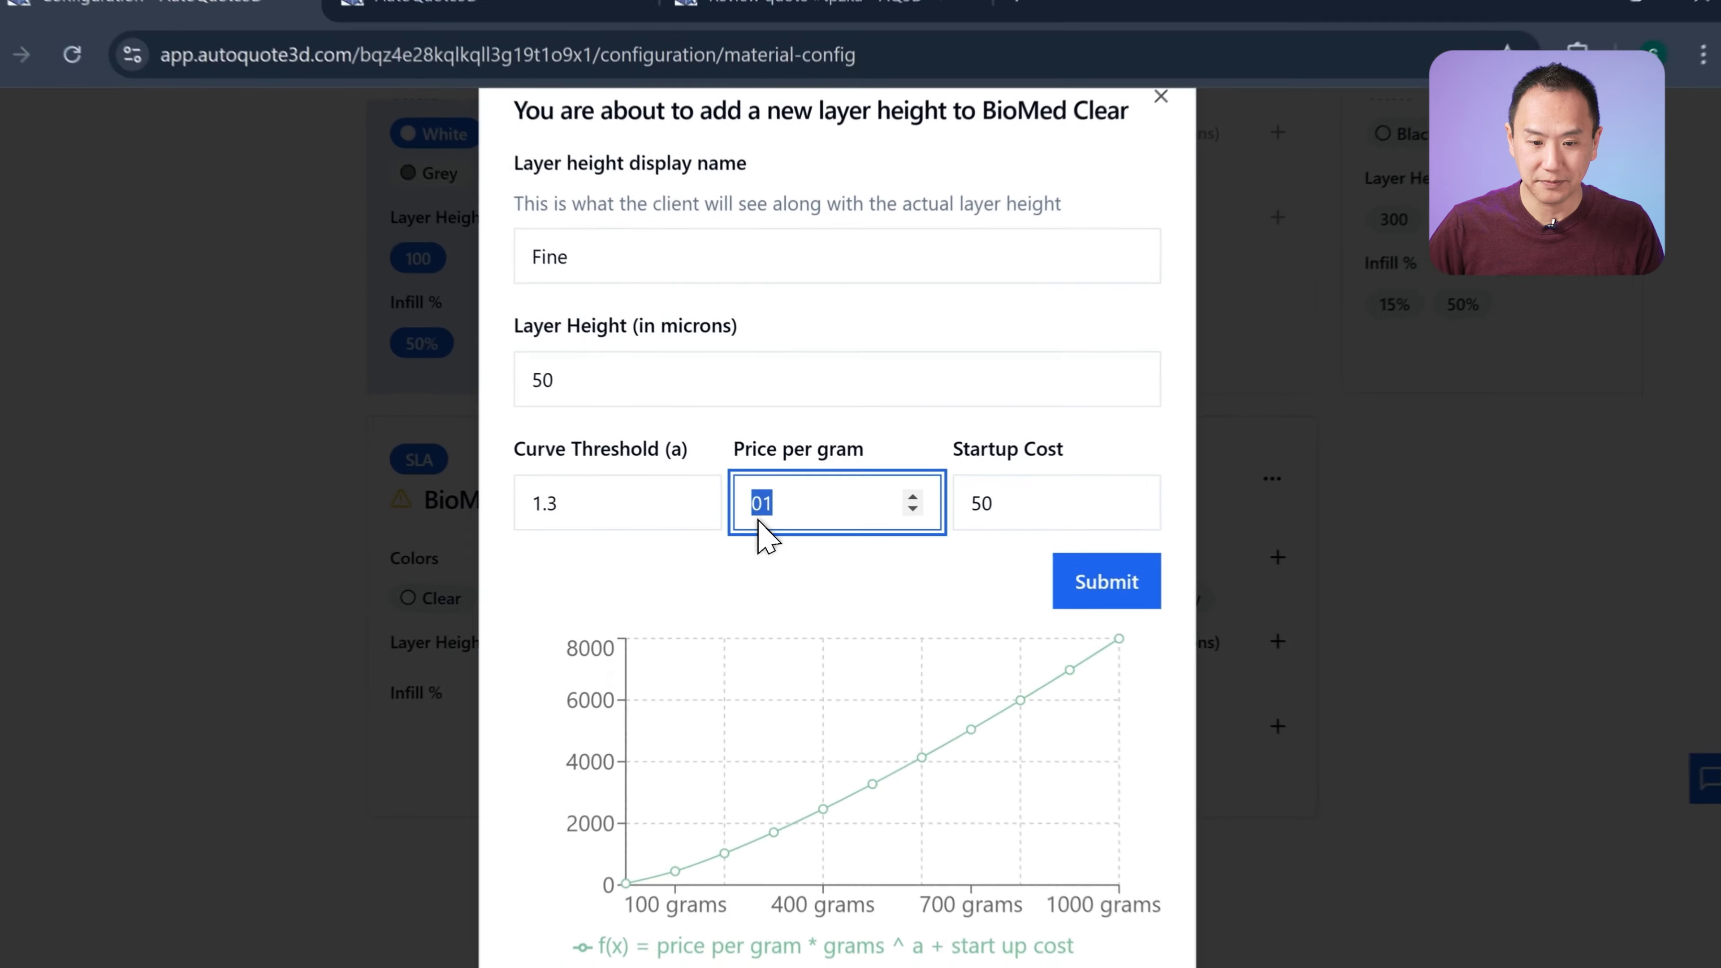
{"action": "type", "text": ".5"}
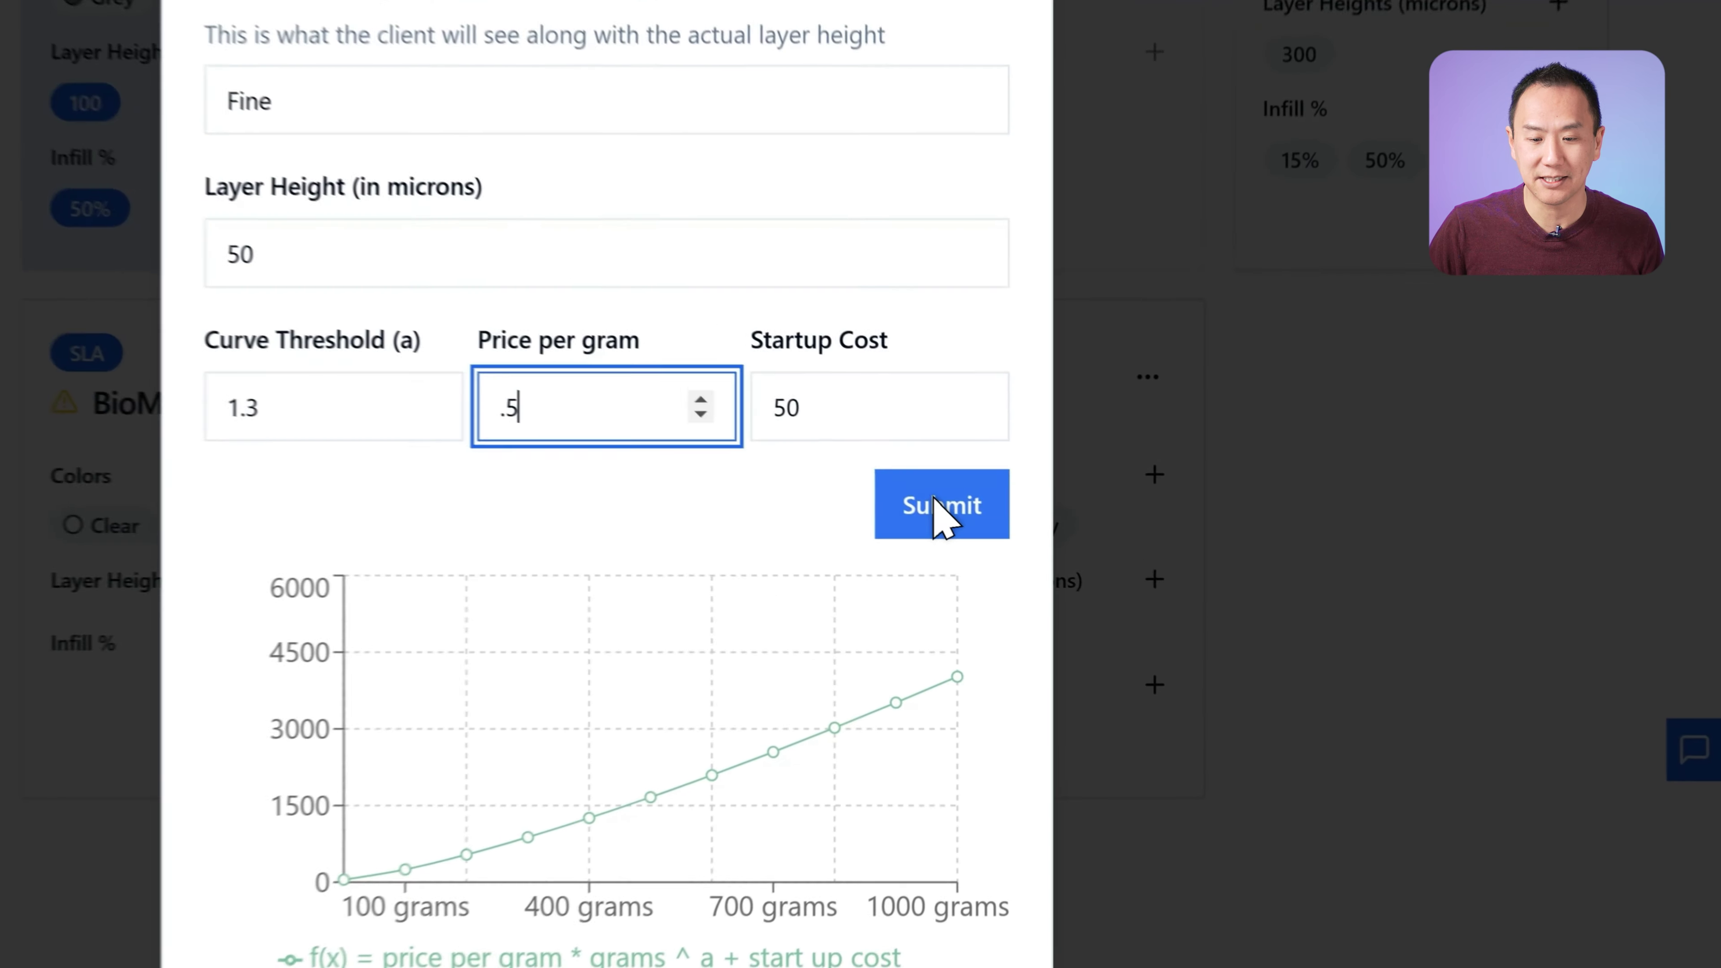
{"action": "left_click", "coordinate": [1124, 591]}
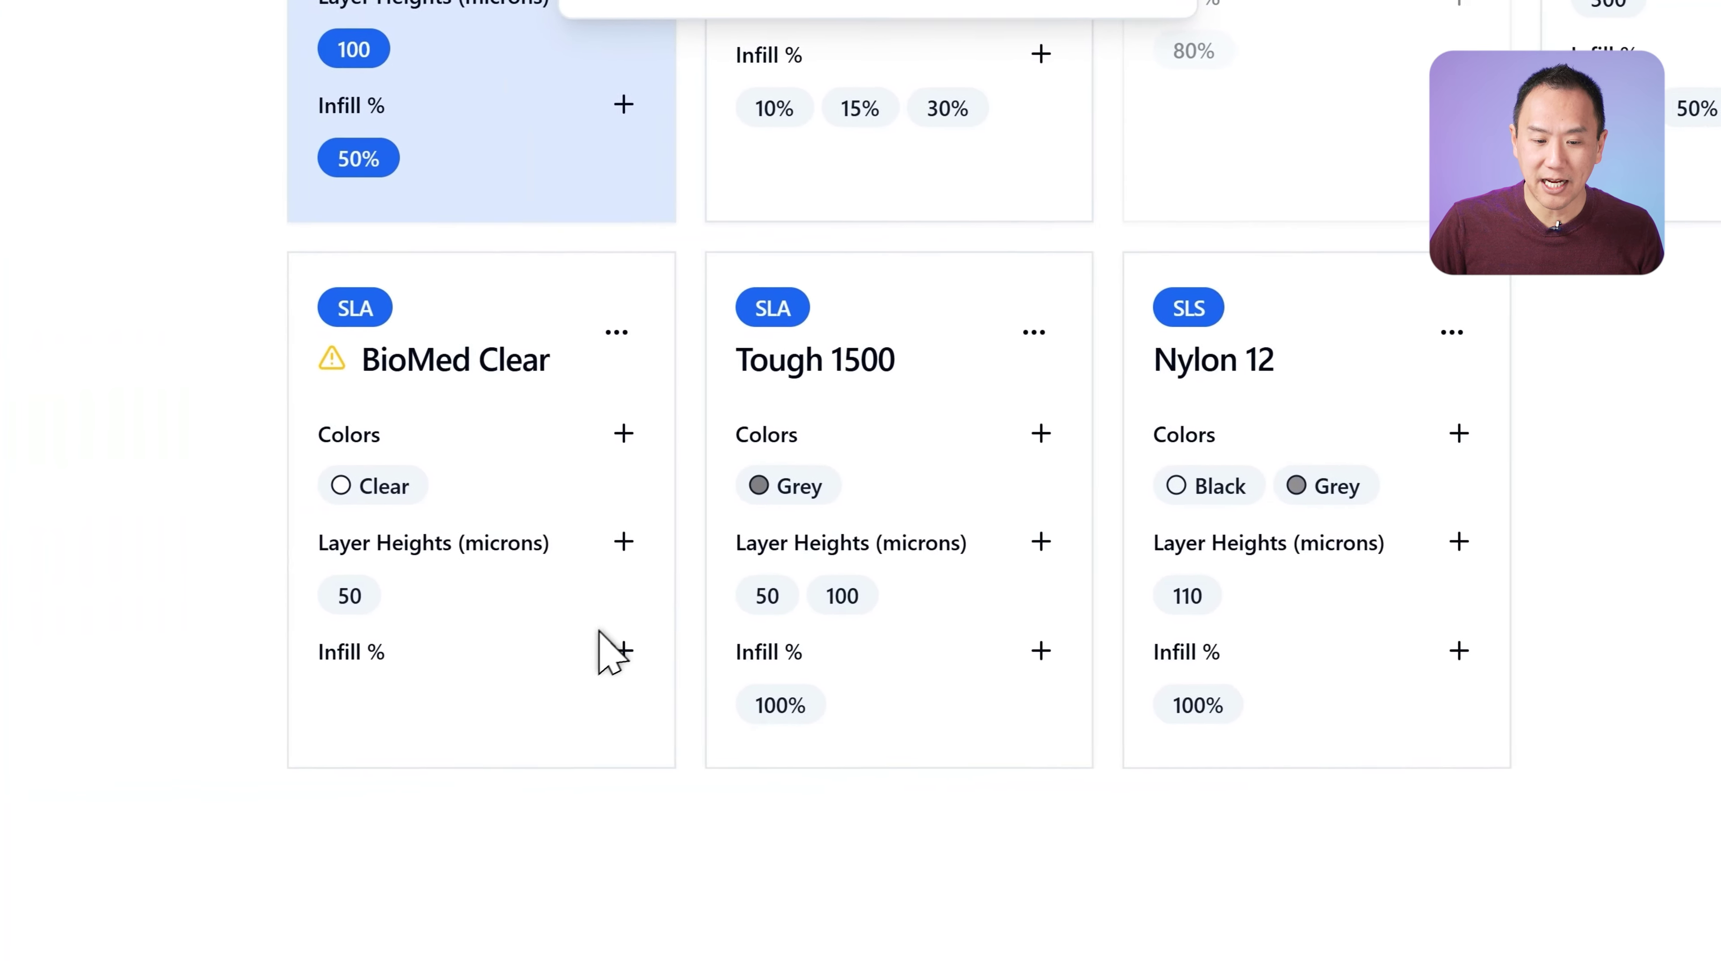
- Start another layer height for BioMed Clear with the display name Rough and a height of 300 microns
{"action": "left_click", "coordinate": [668, 548]}
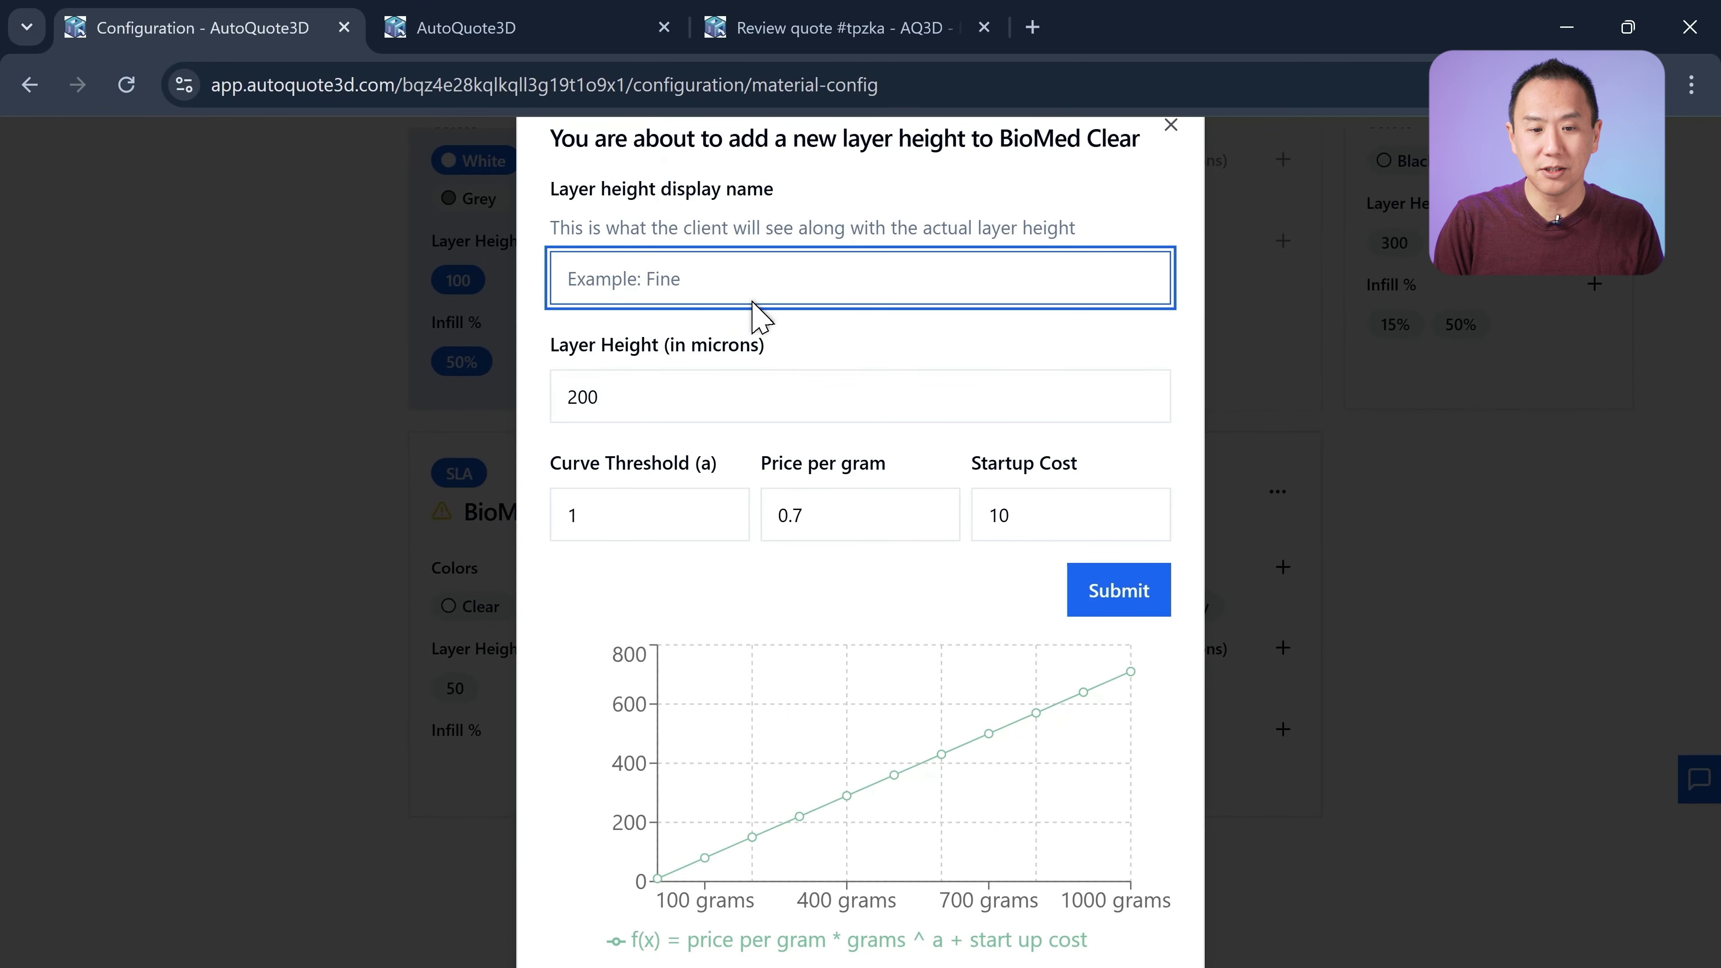
{"action": "type", "text": "Rough"}
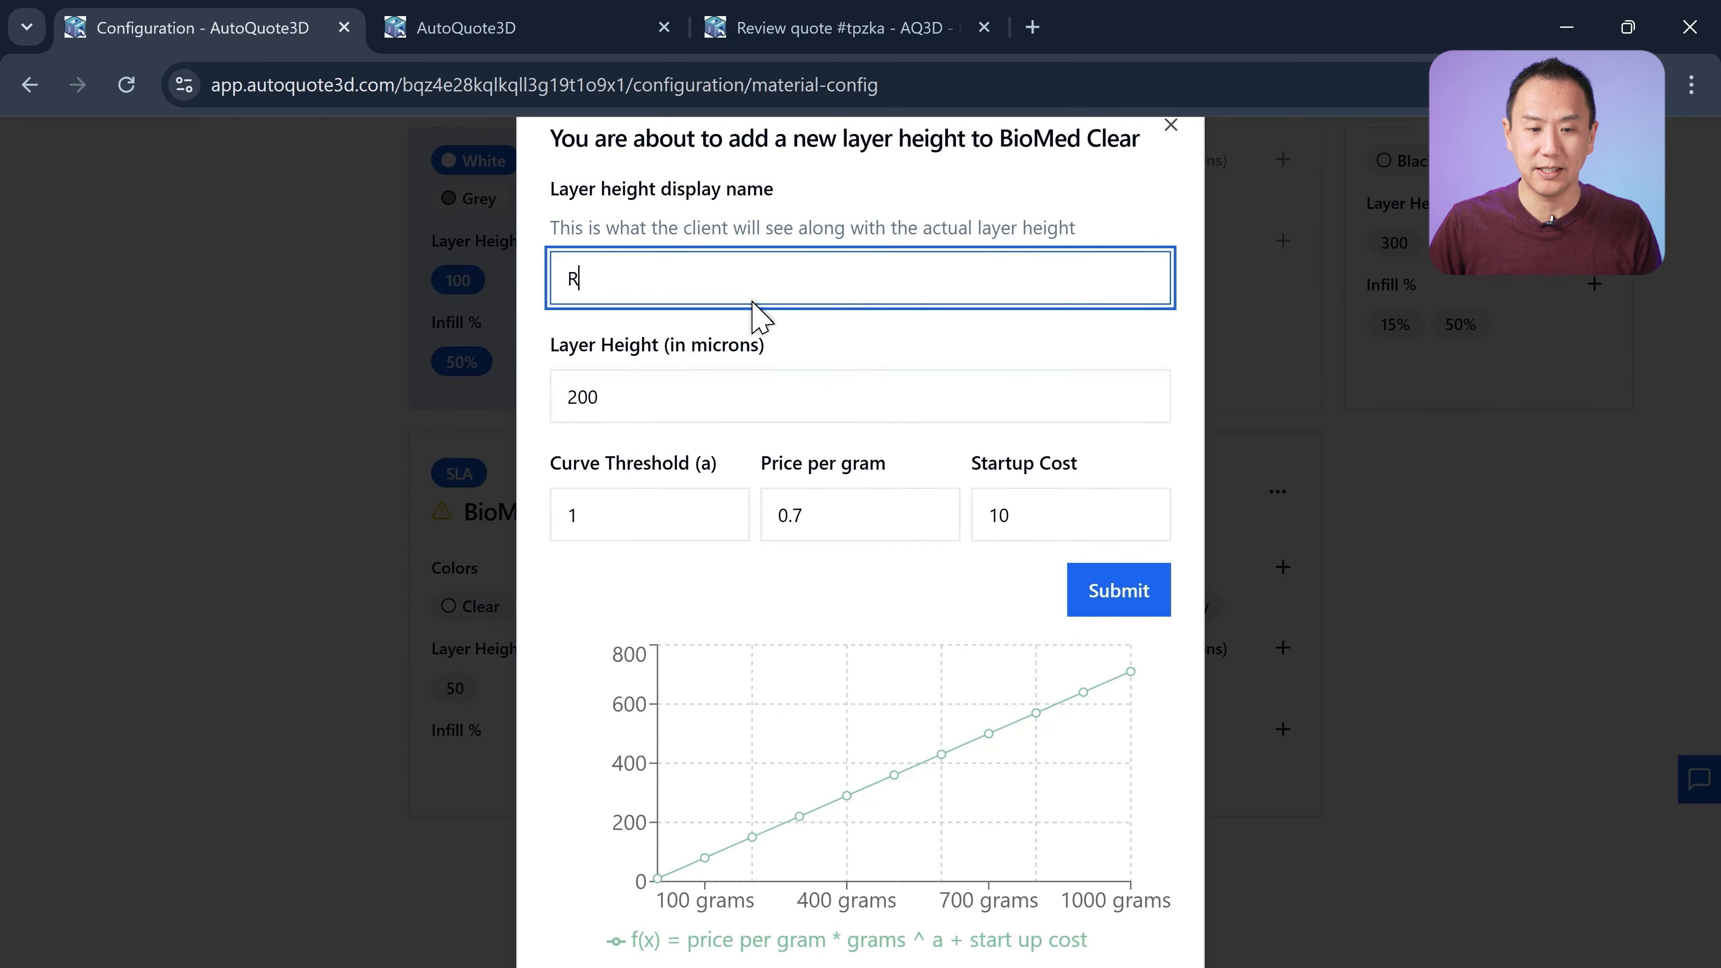
{"action": "key", "text": "Tab"}
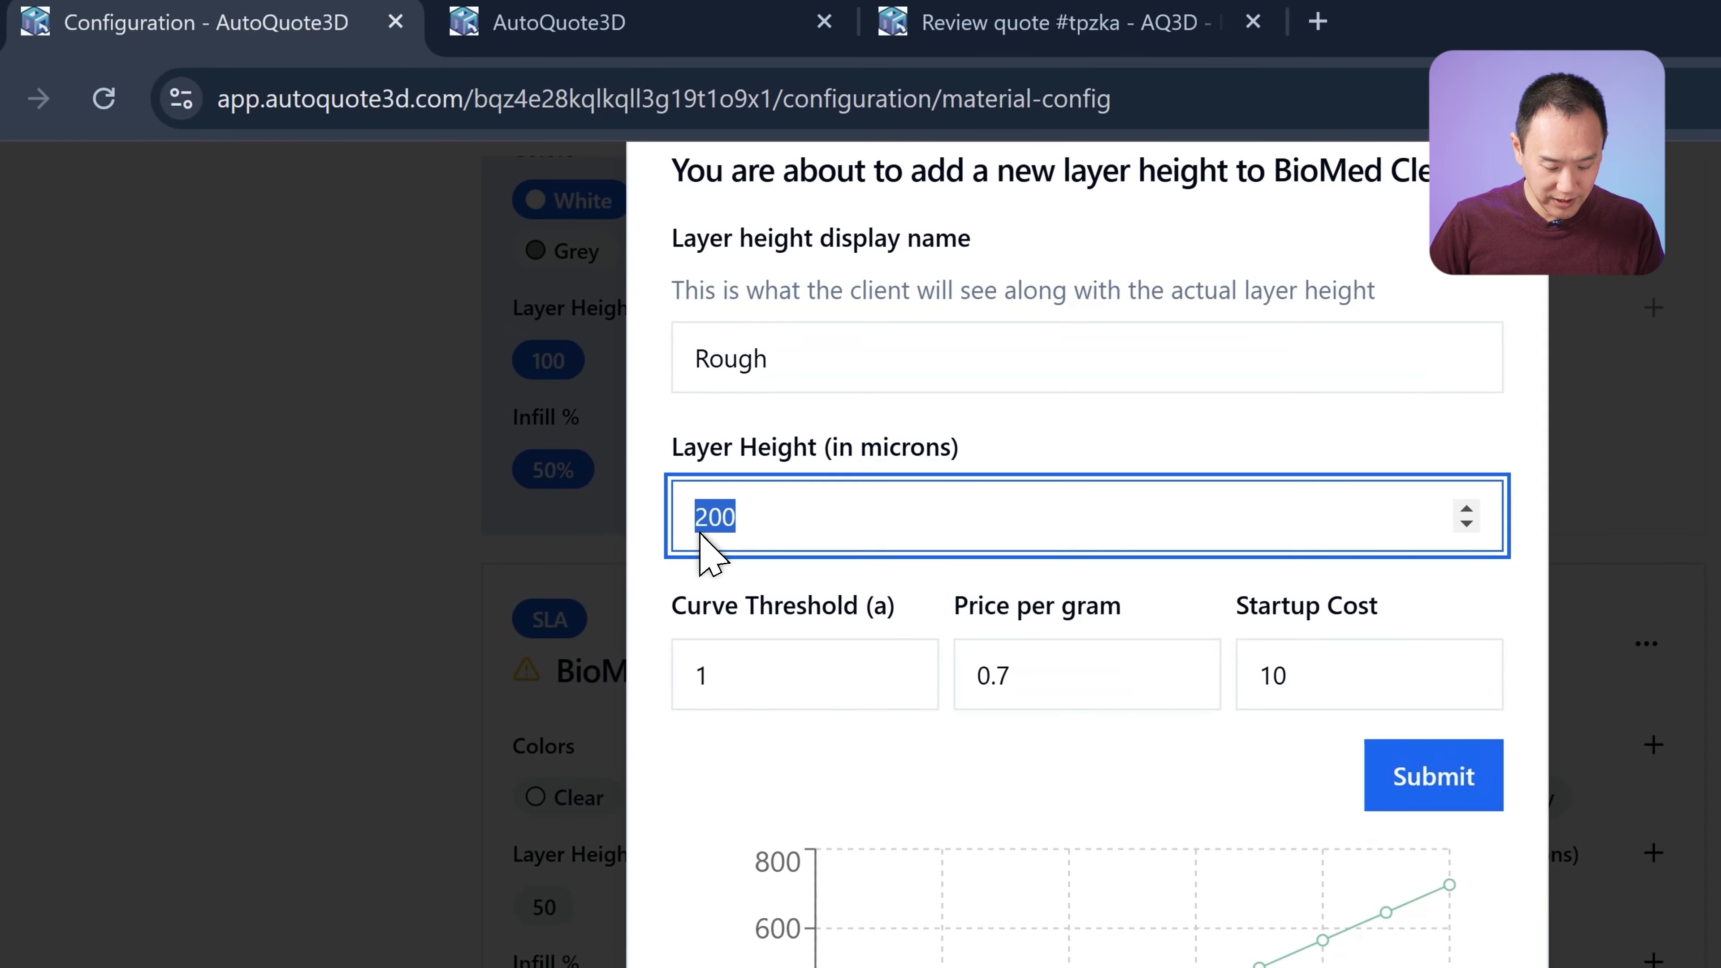
{"action": "type", "text": "3000"}
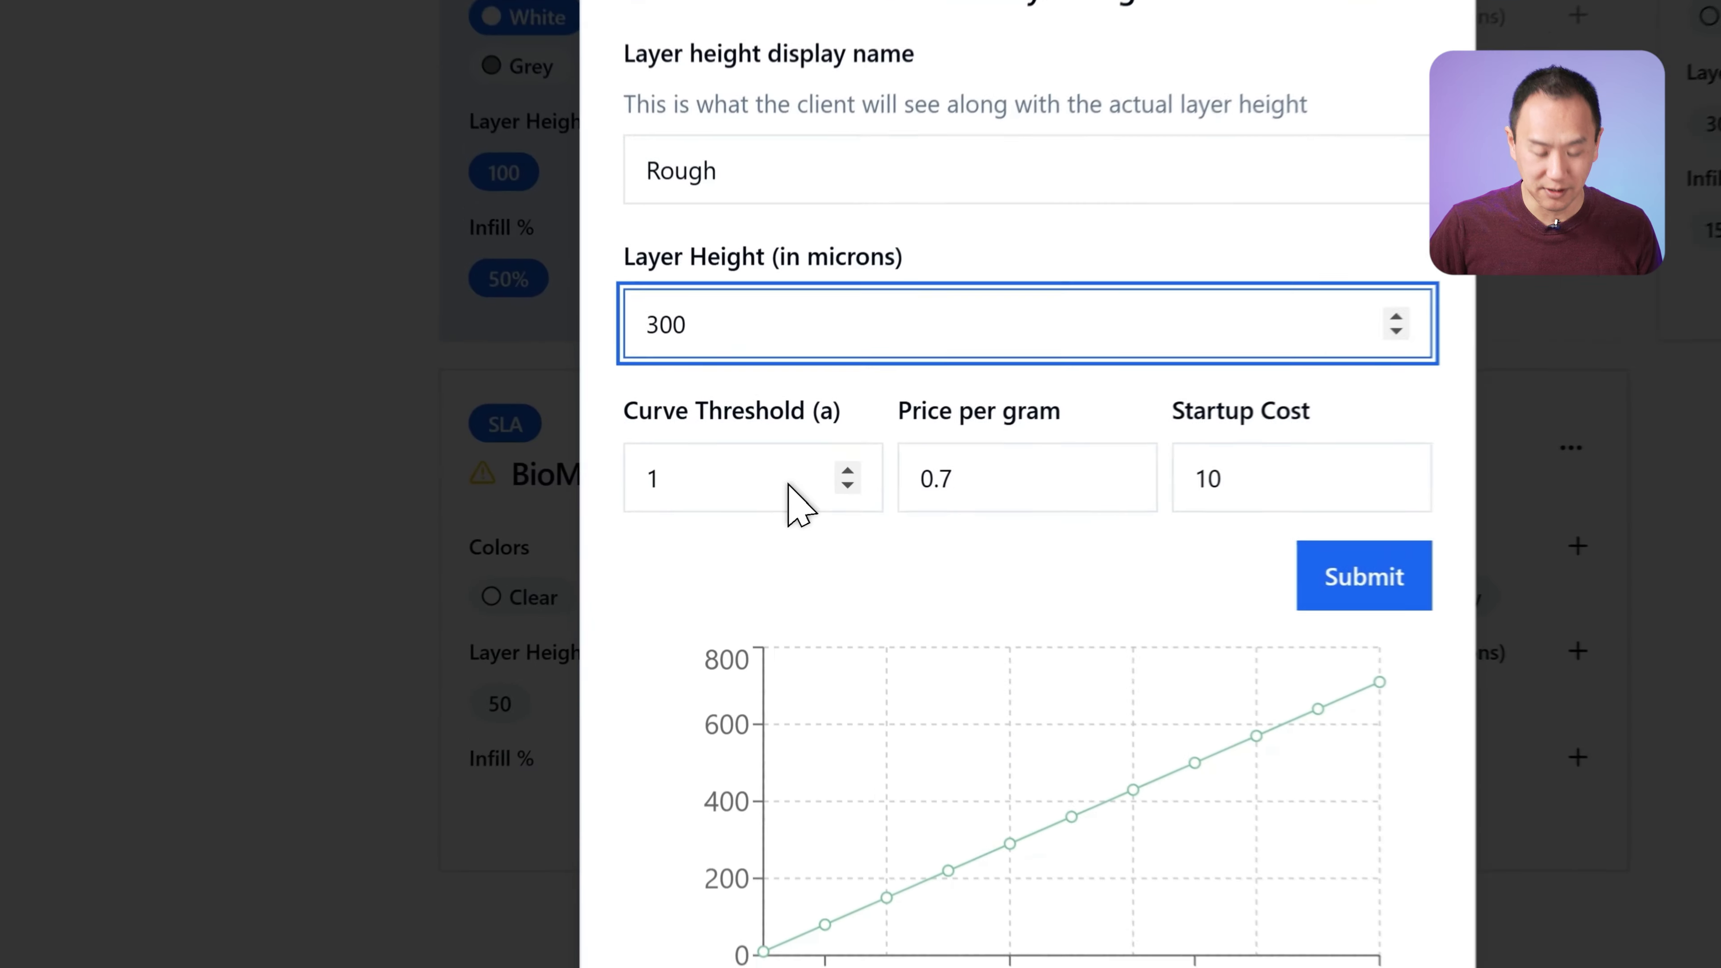
- Set the Rough layer height's curve threshold to 0.7 and startup cost to 25, and submit it
{"action": "key", "text": "Tab"}
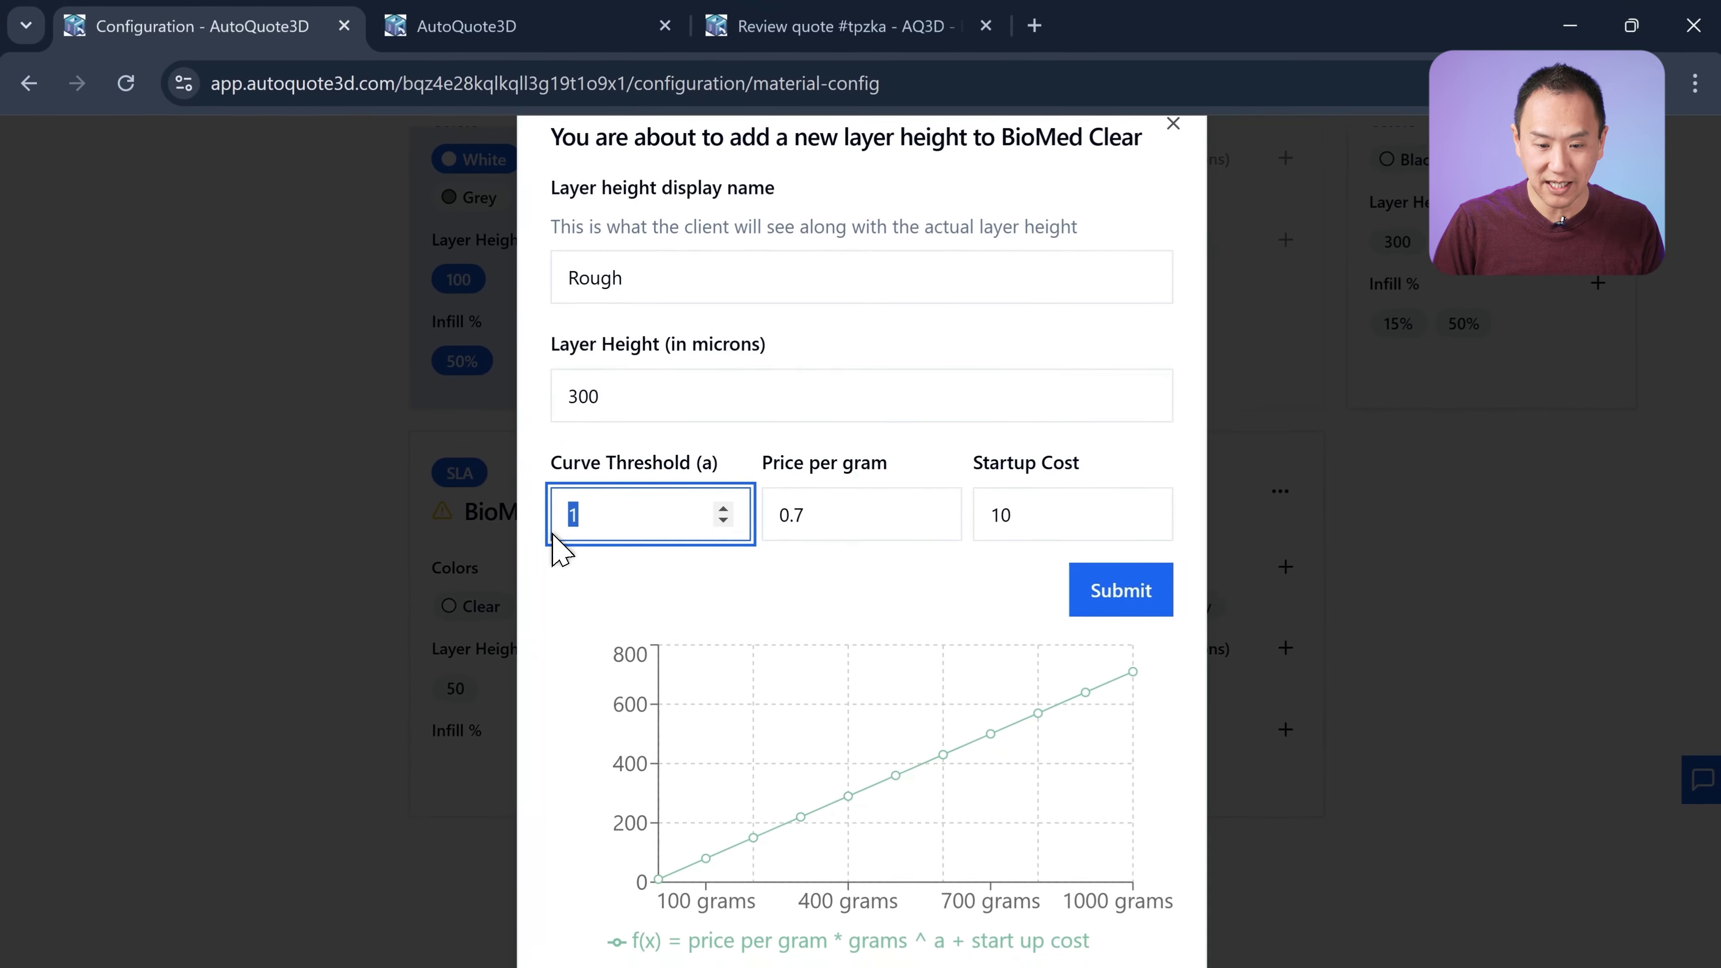
{"action": "type", "text": ".7"}
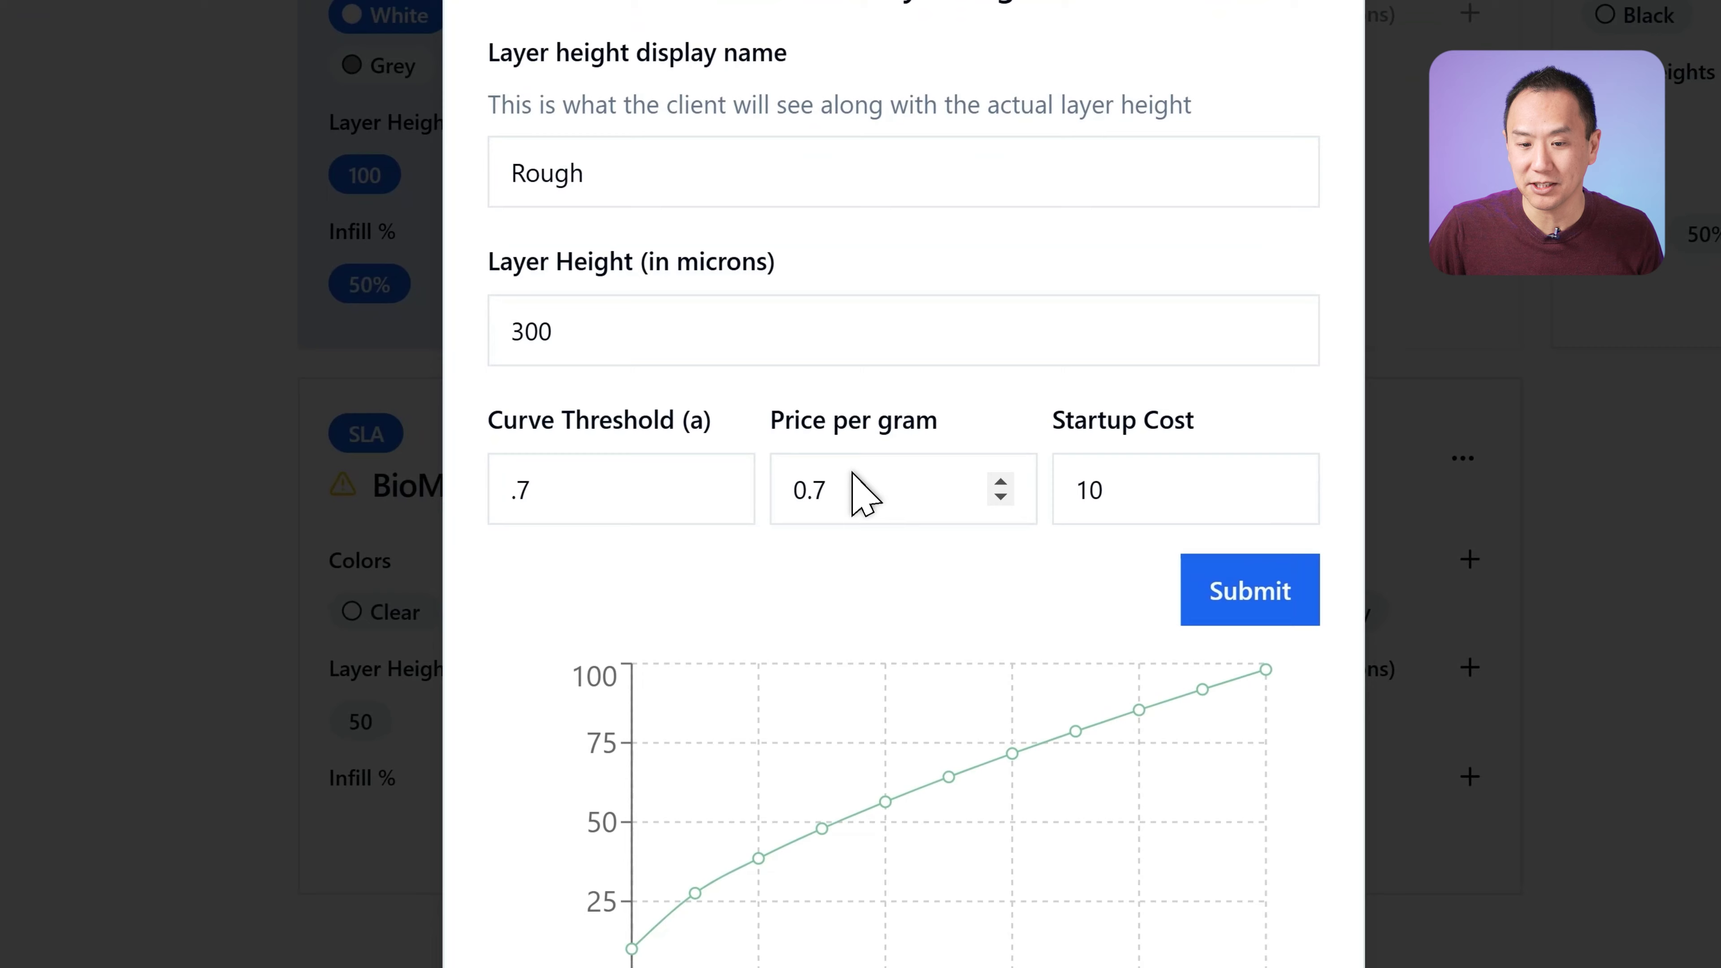
{"action": "left_click", "coordinate": [1067, 484]}
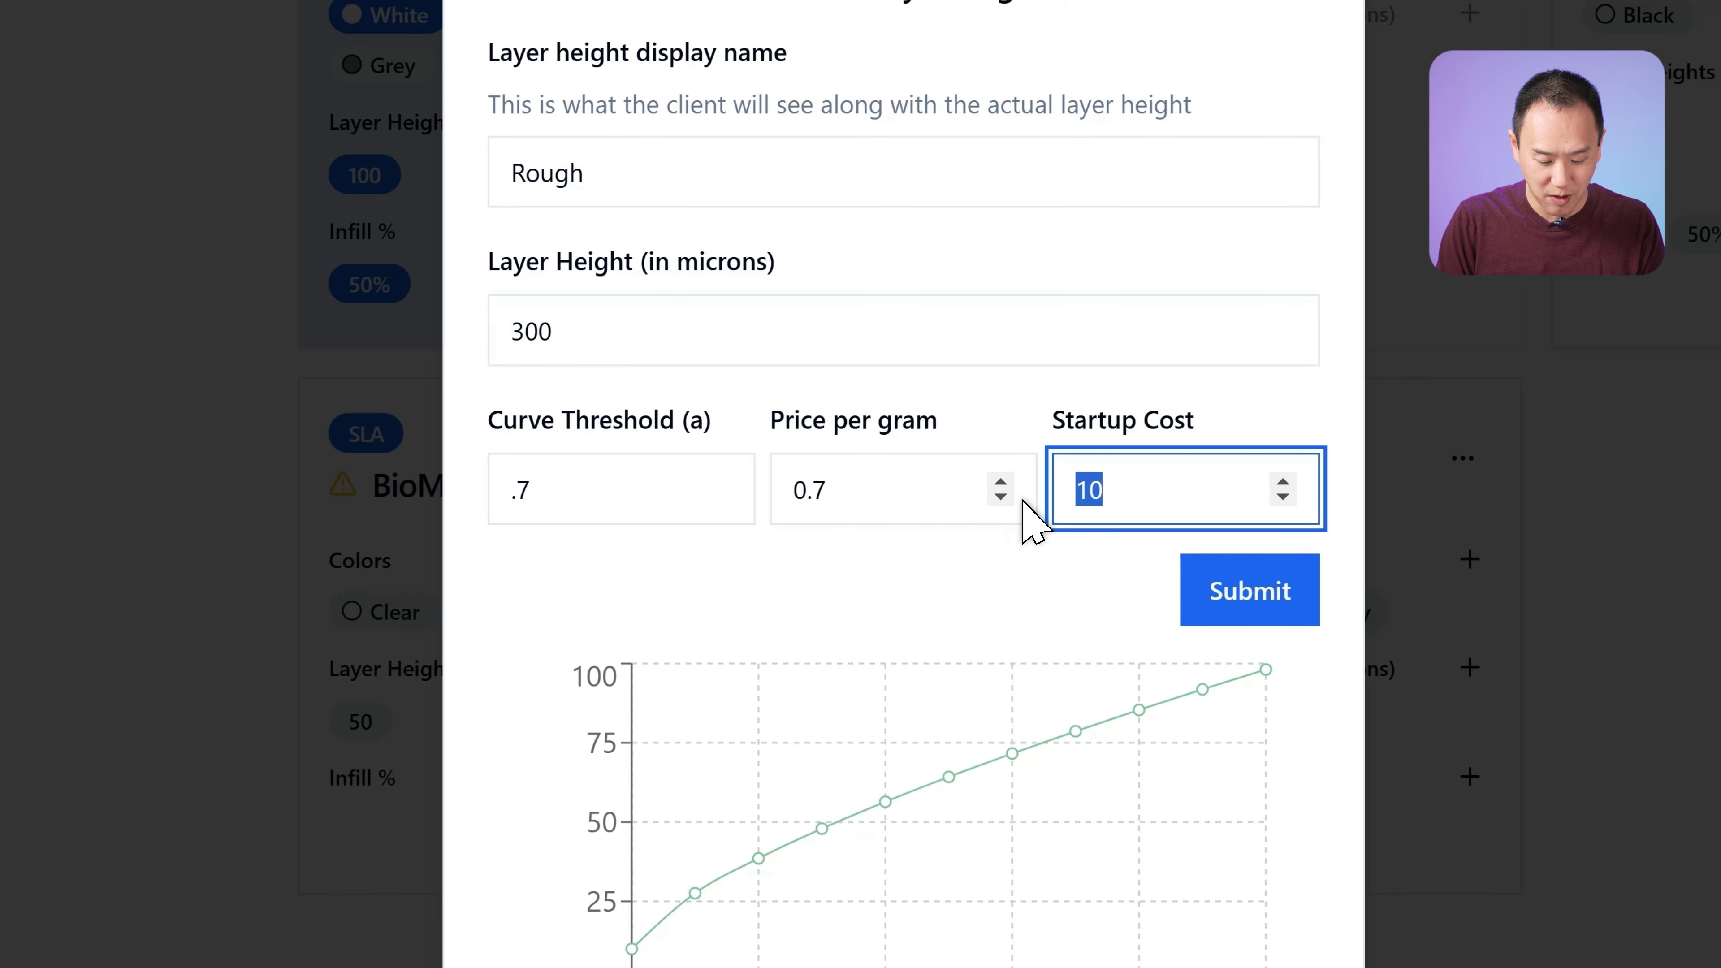
{"action": "type", "text": "25"}
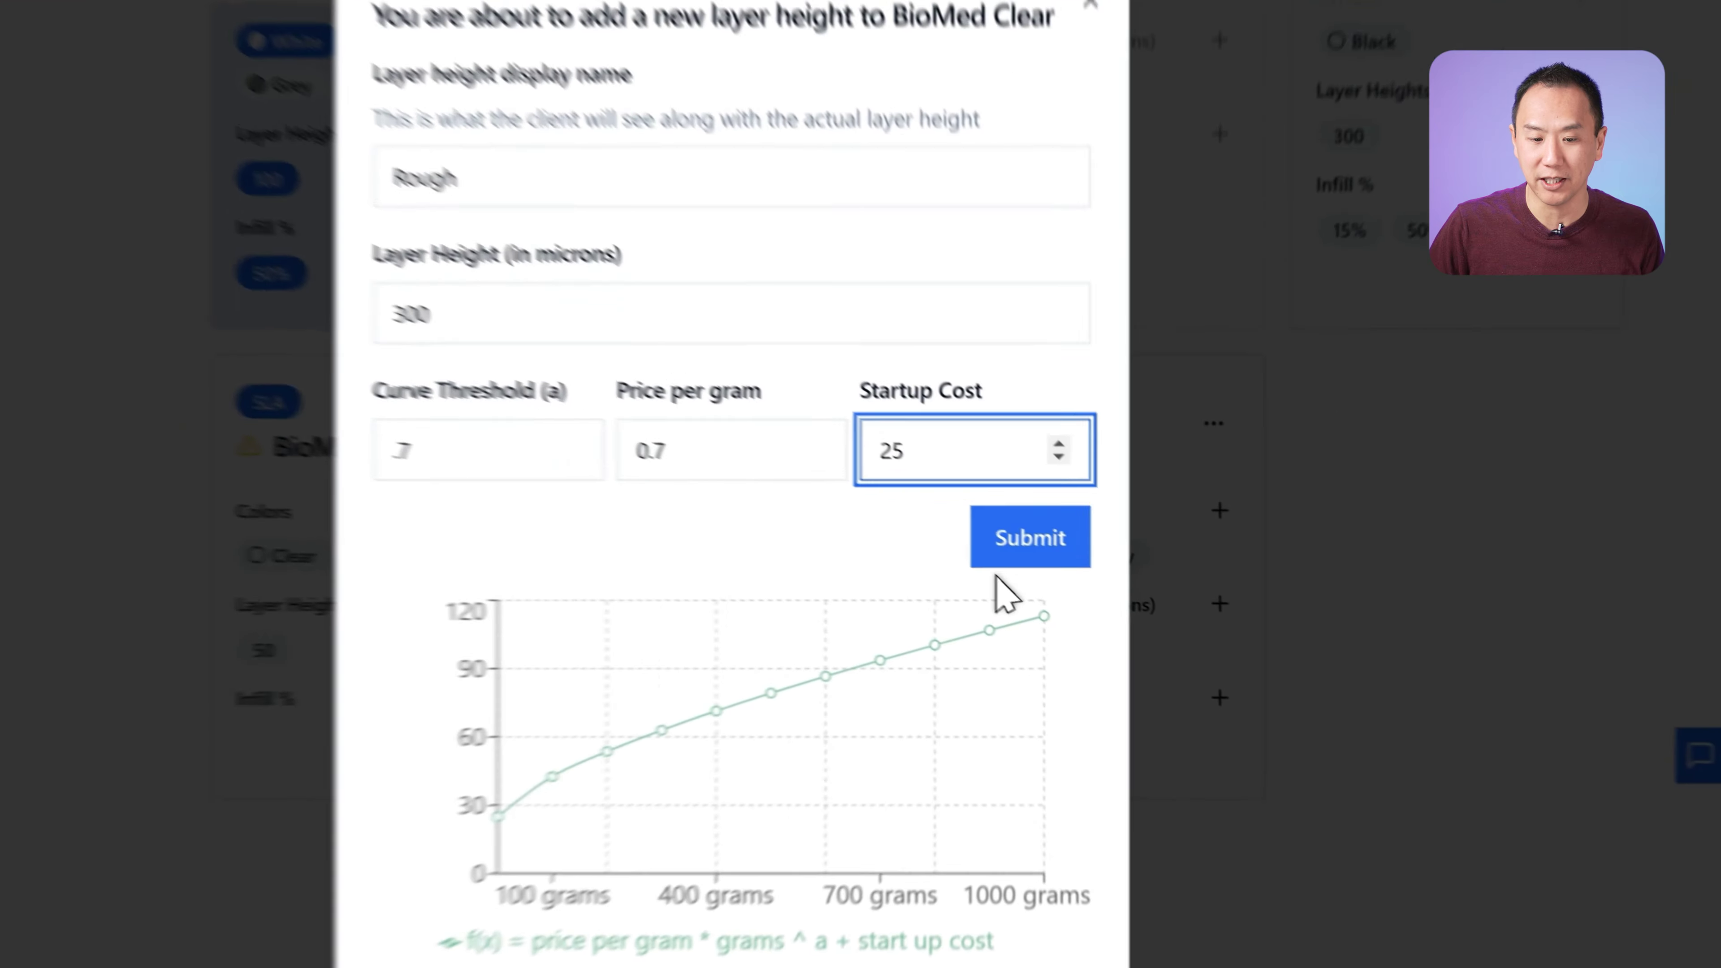
{"action": "left_click", "coordinate": [1111, 594]}
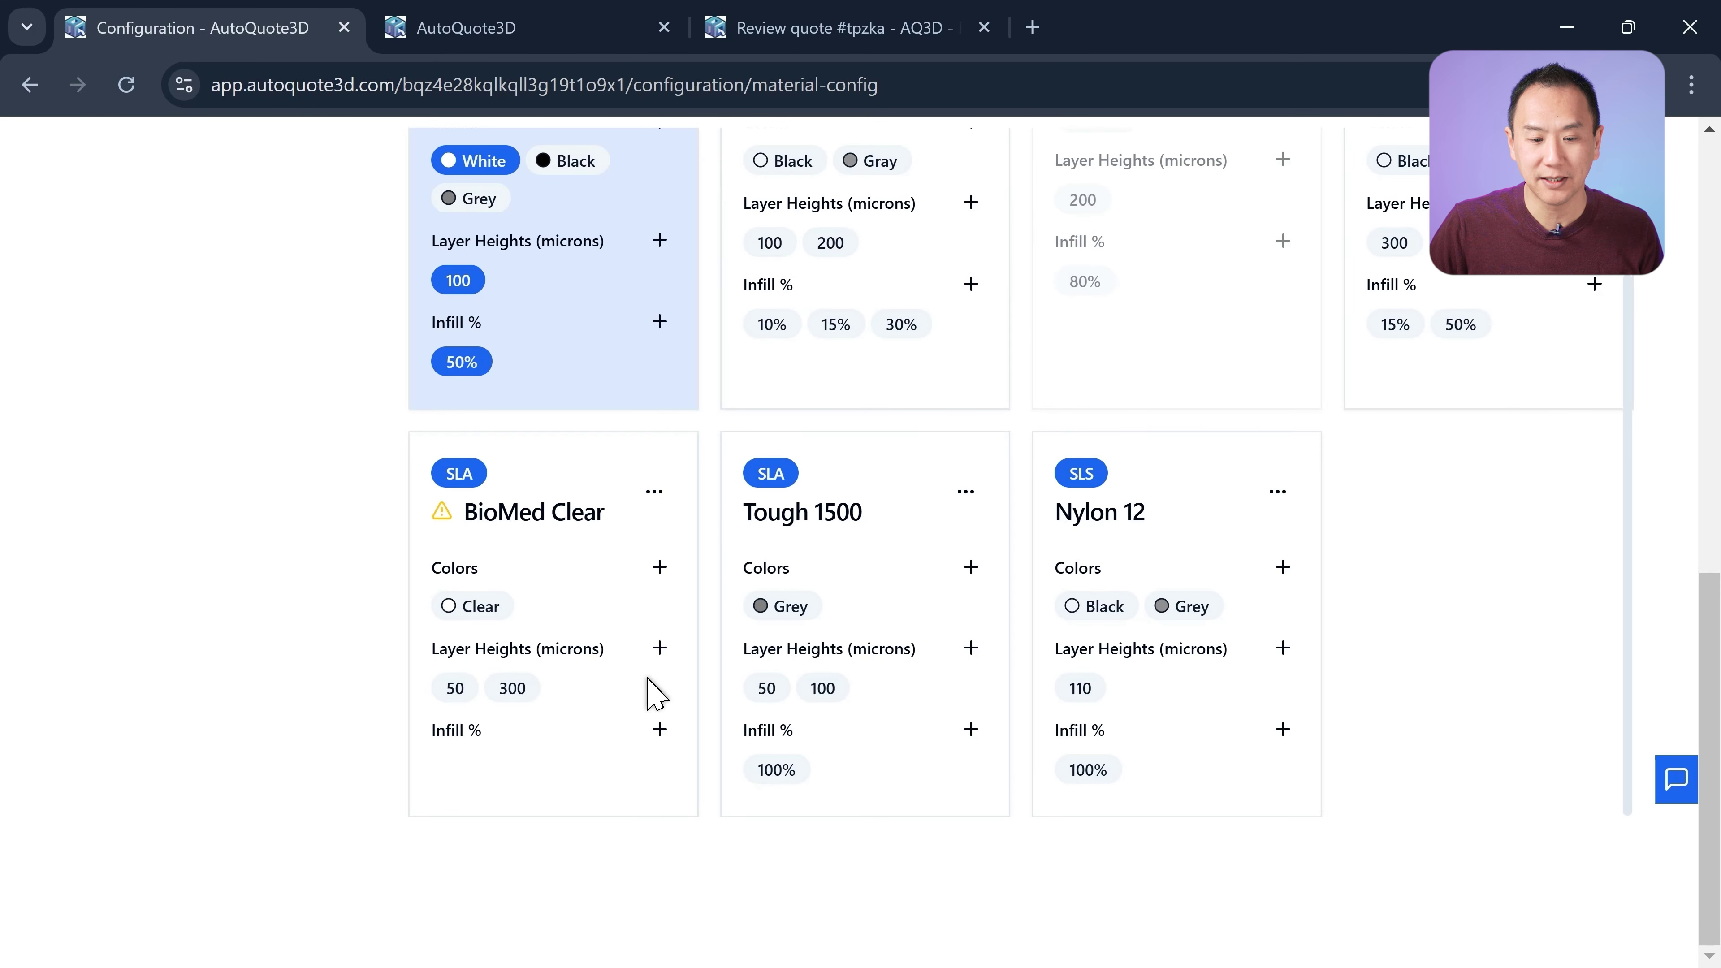
- Add an infill option named Standard with a percentage of 100 to BioMed Clear
{"action": "left_click", "coordinate": [659, 730]}
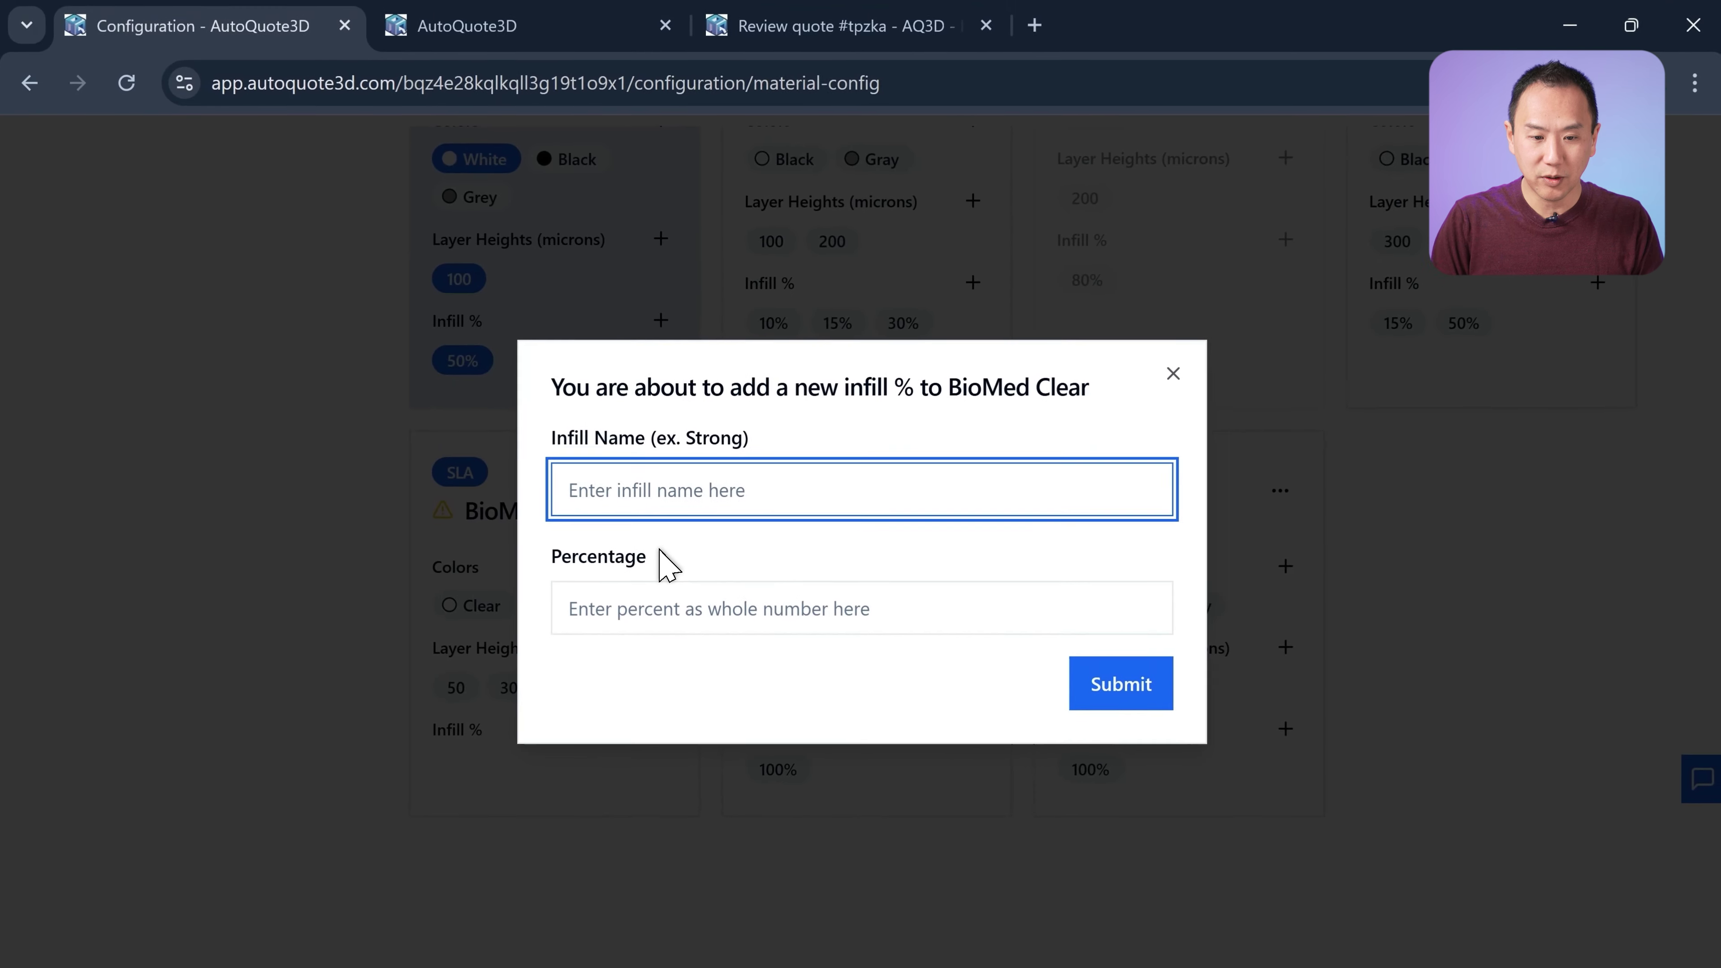
{"action": "type", "text": "Standard"}
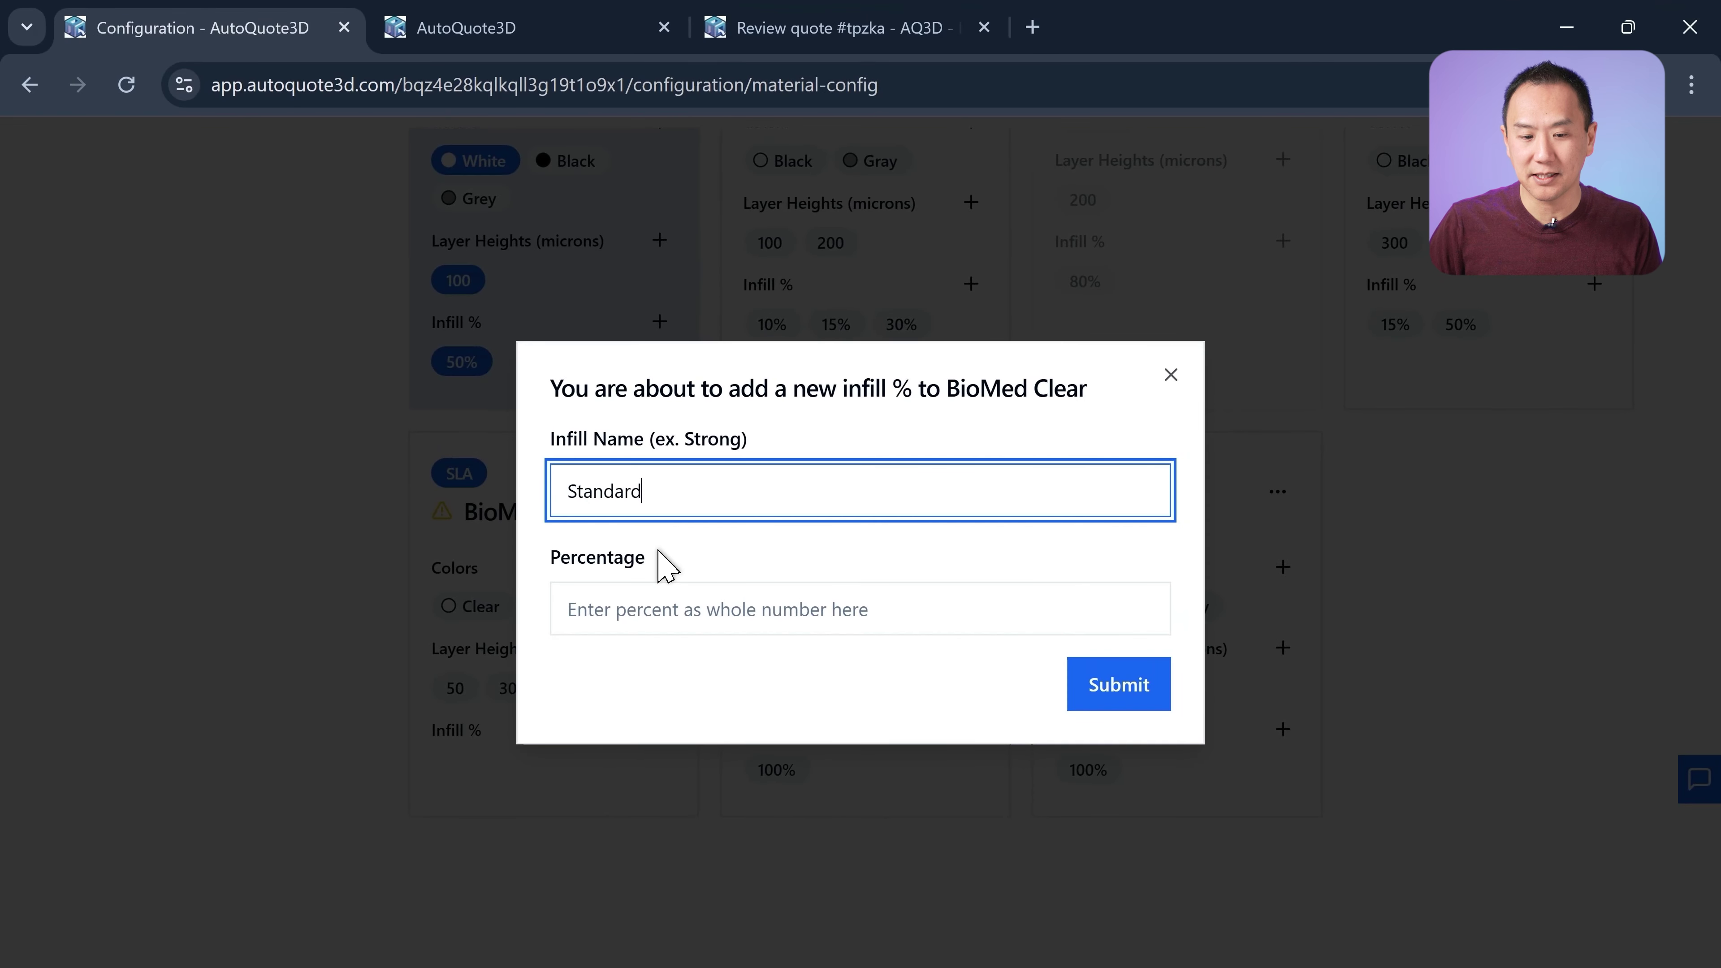
{"action": "left_click", "coordinate": [684, 611]}
{"action": "type", "text": "100"}
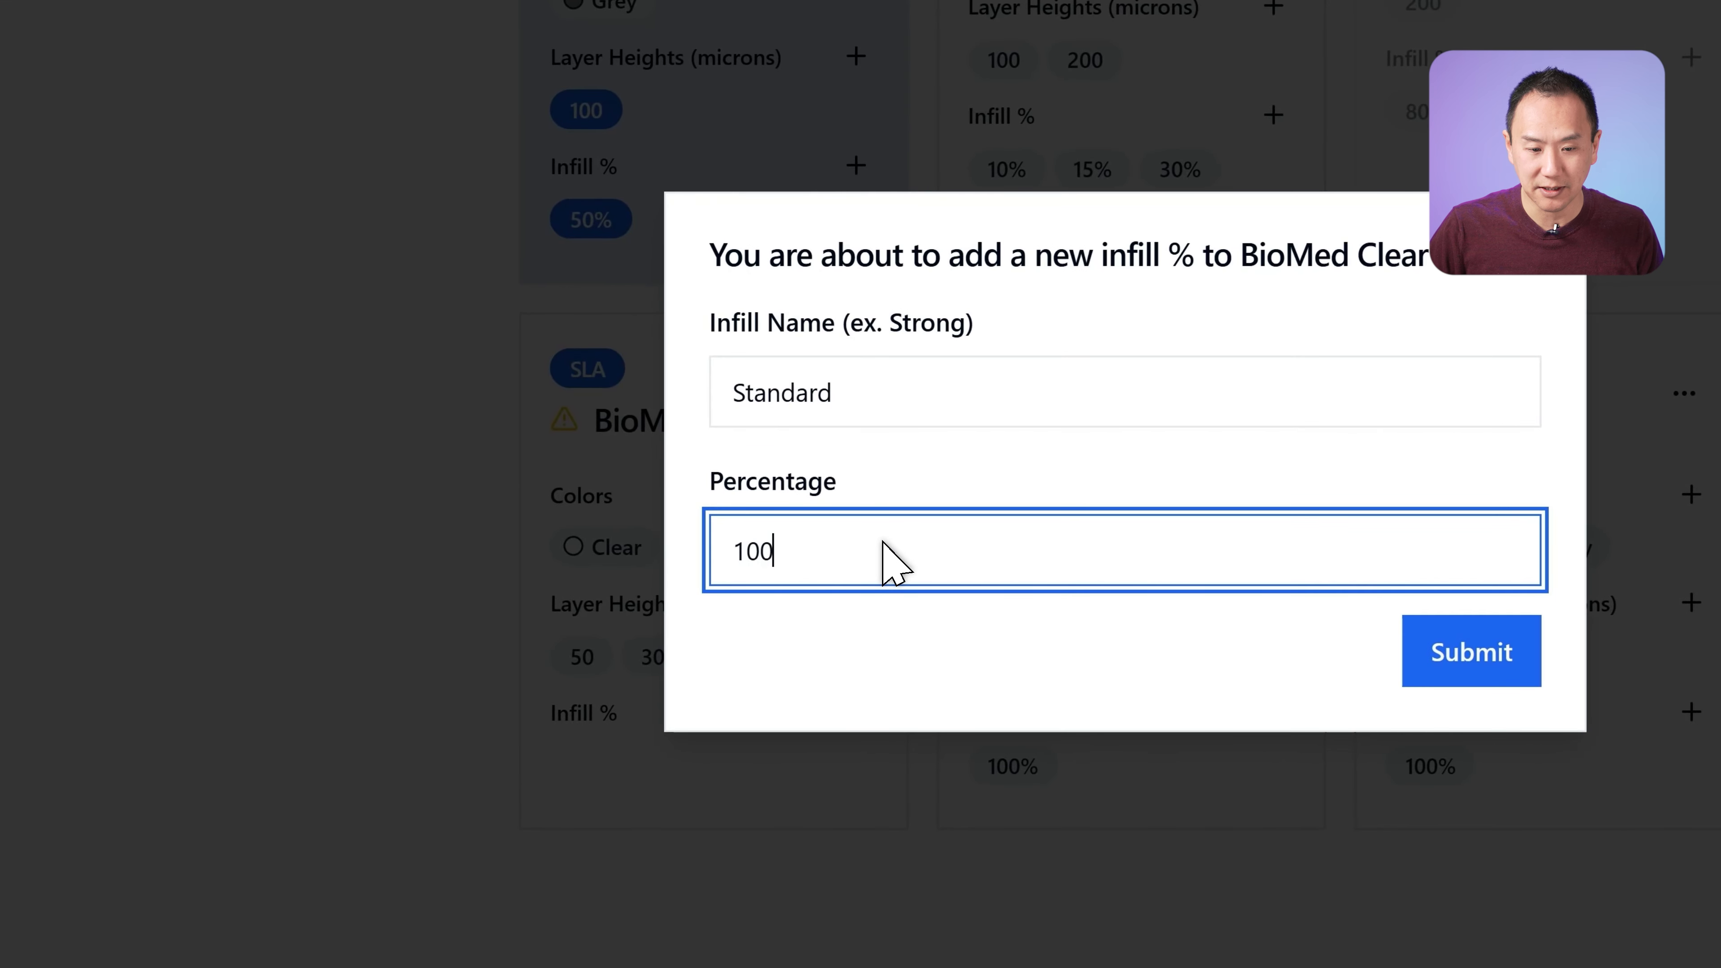
{"action": "left_click", "coordinate": [1471, 650]}
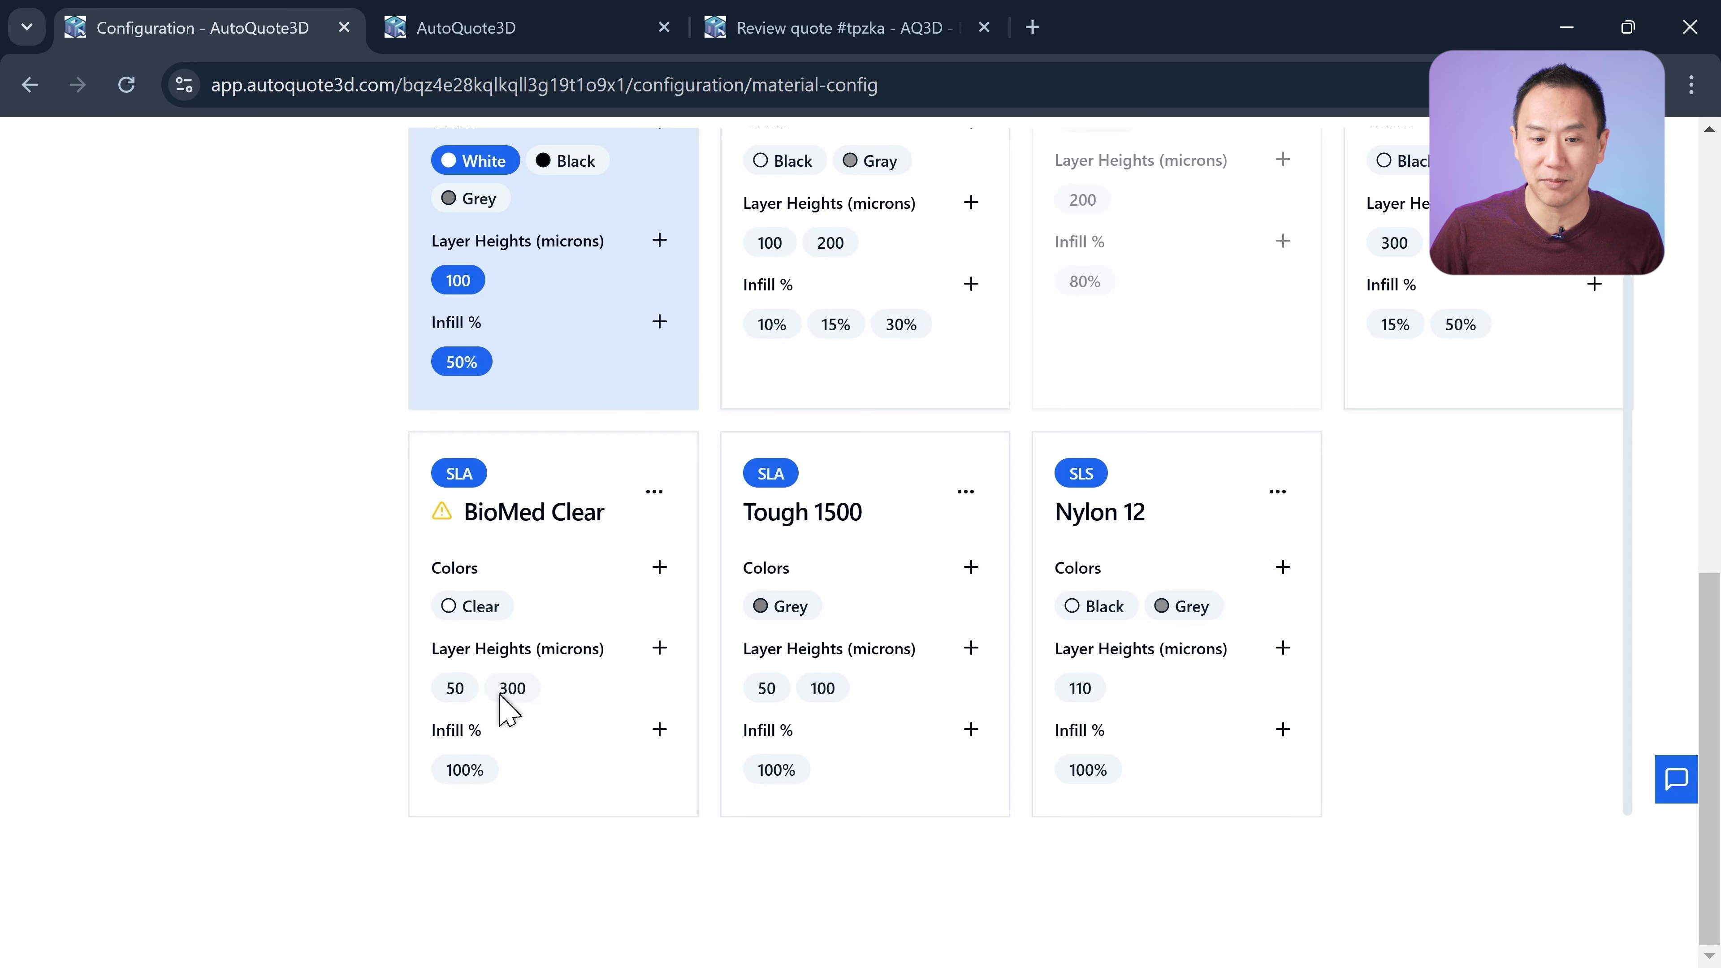
- Start setting a new default material, choosing SLA as the technology and BioMed Clear as the filament
{"action": "scroll", "coordinate": [504, 705], "scroll_direction": "up", "scroll_amount": 2}
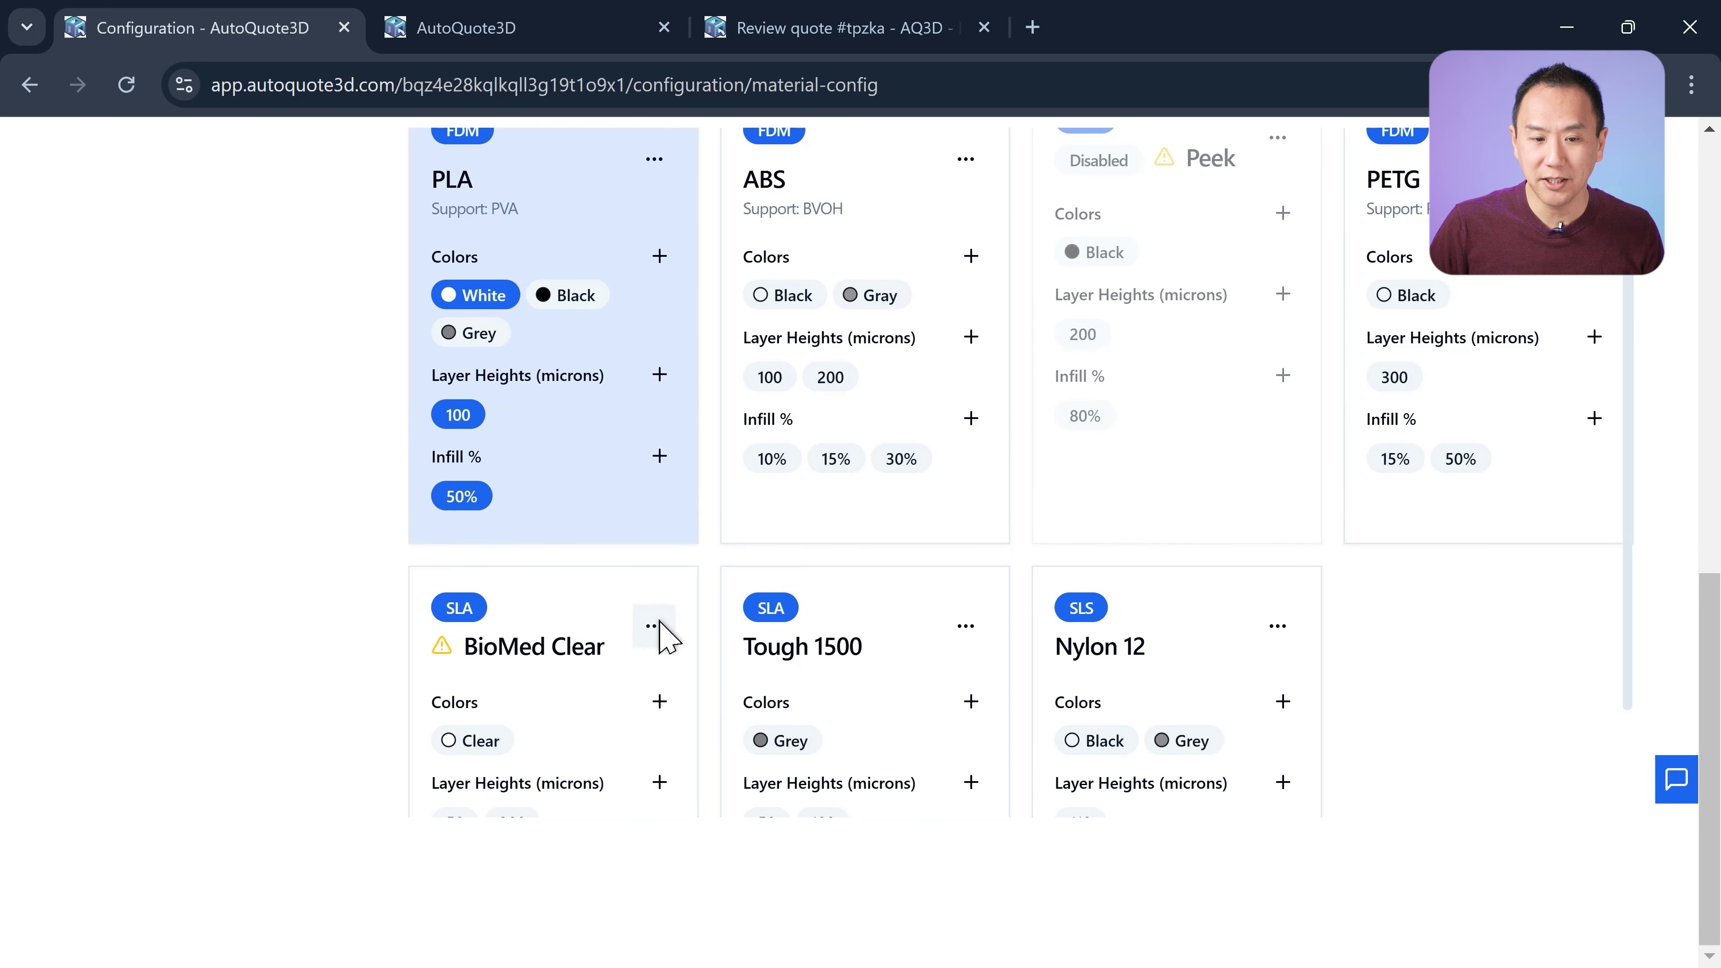
{"action": "scroll", "coordinate": [532, 663], "scroll_direction": "up", "scroll_amount": 1}
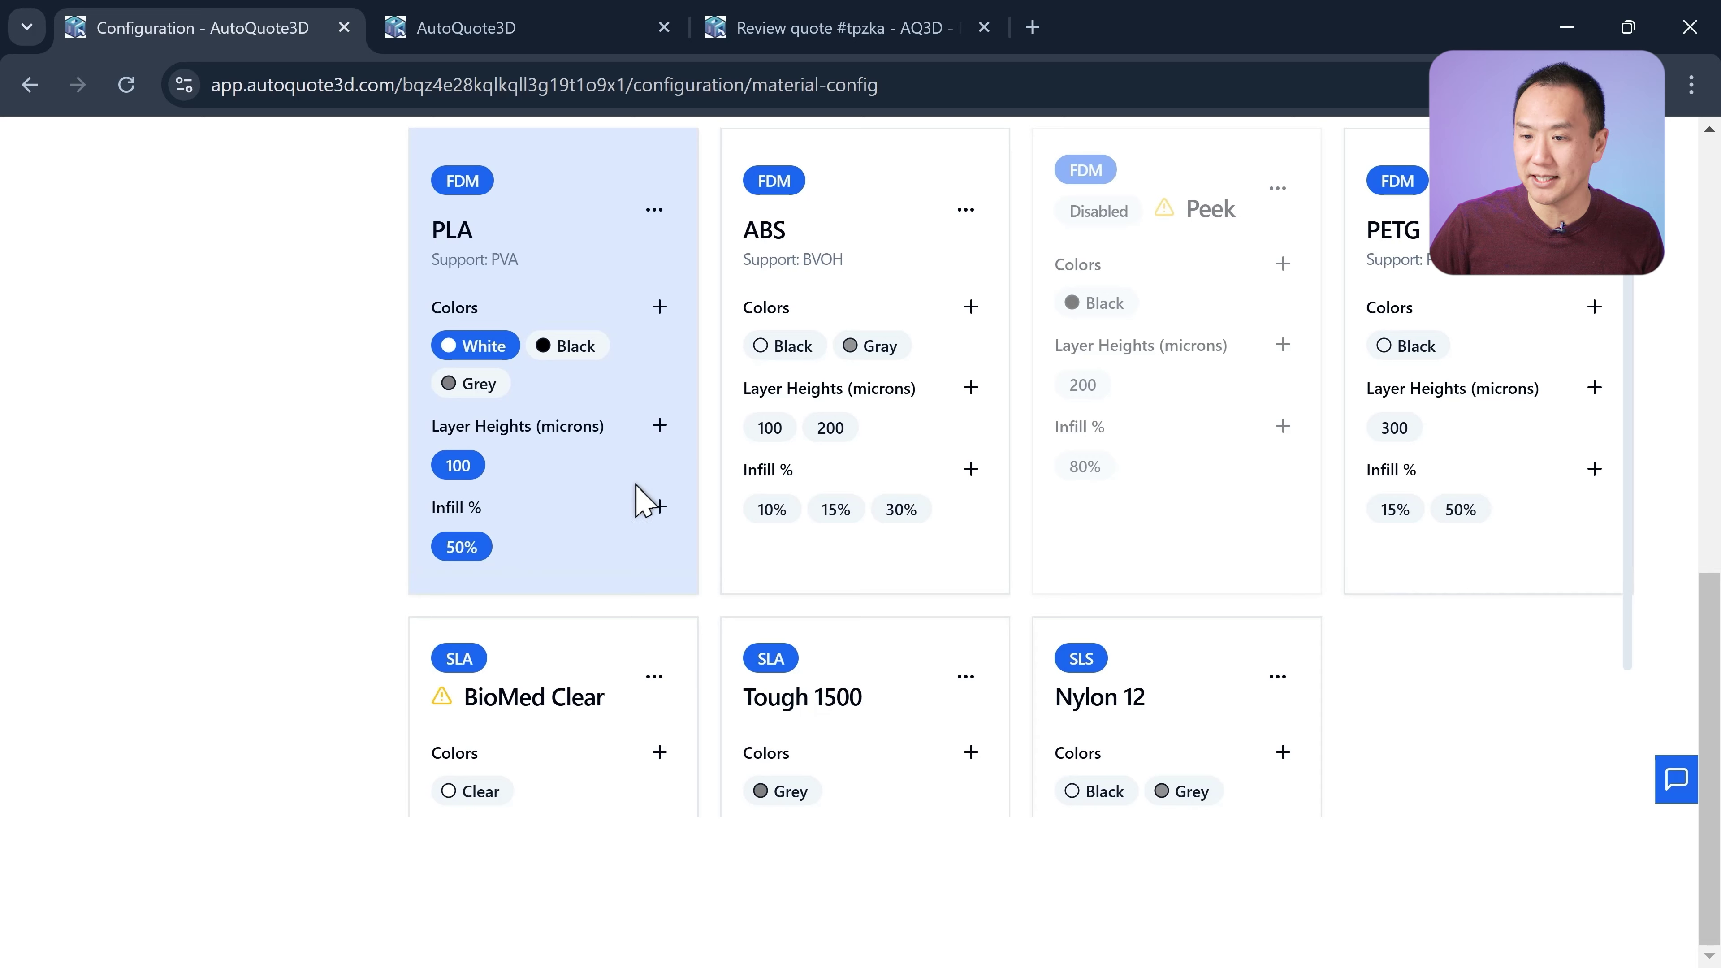
{"action": "scroll", "coordinate": [1675, 277], "scroll_direction": "up", "scroll_amount": 8}
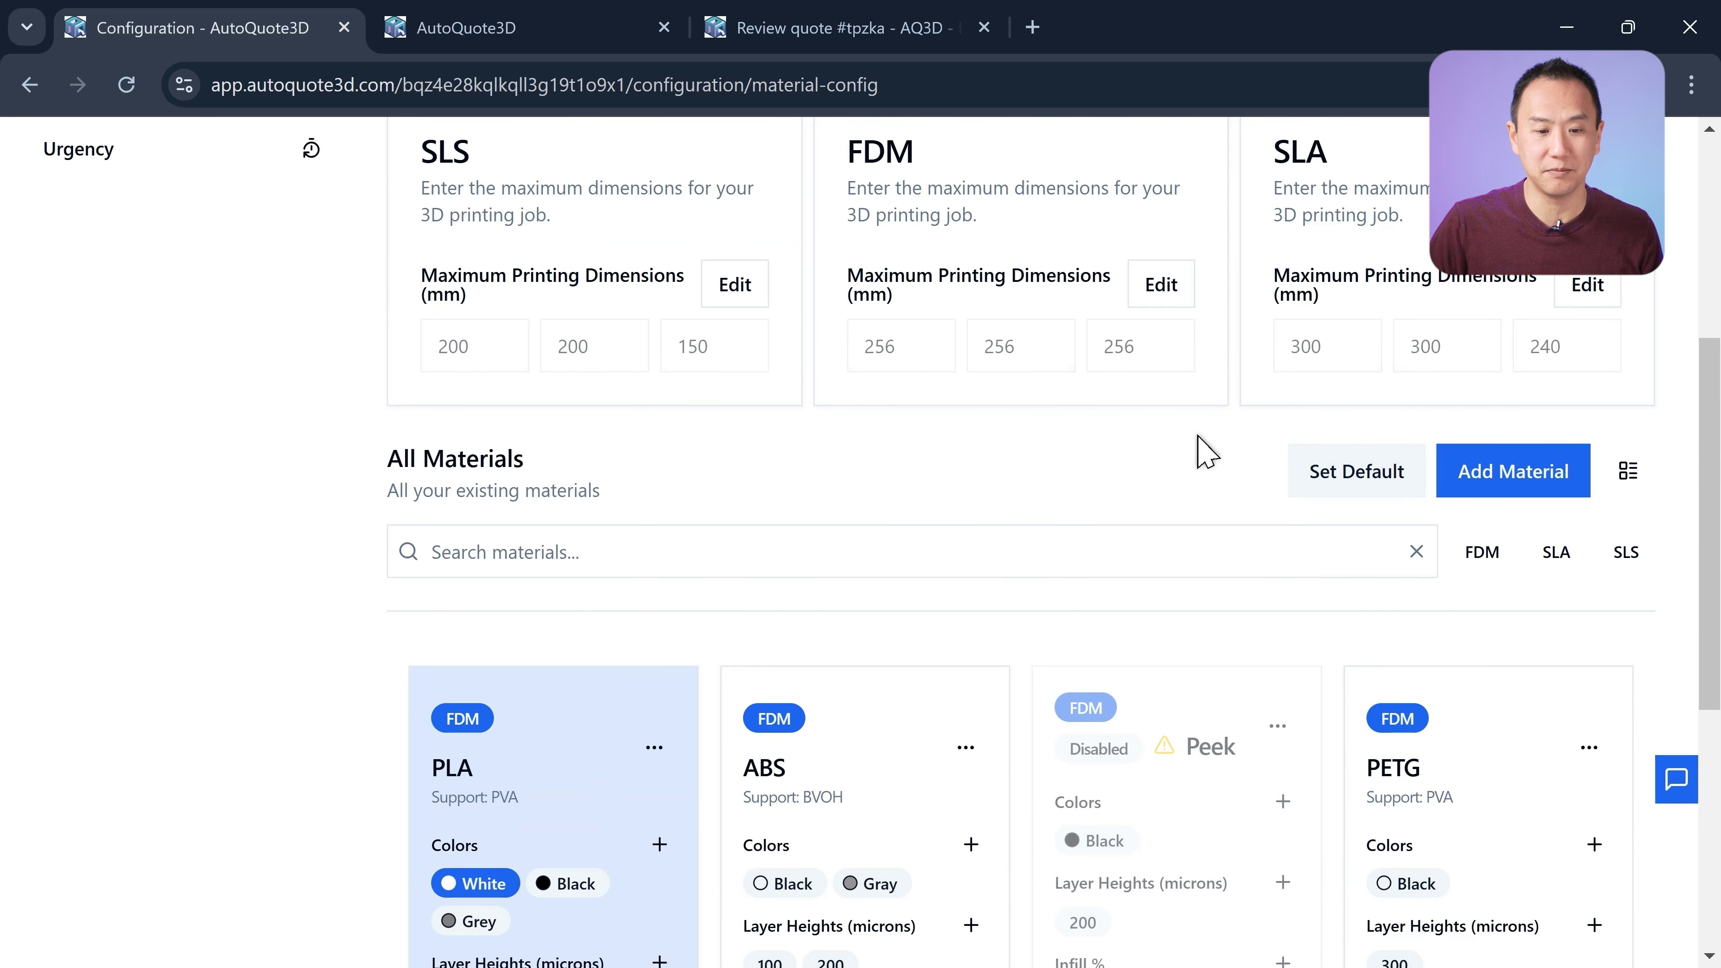
{"action": "scroll", "coordinate": [1101, 434], "scroll_direction": "down", "scroll_amount": 4}
{"action": "scroll", "coordinate": [1096, 434], "scroll_direction": "down", "scroll_amount": 2}
{"action": "scroll", "coordinate": [1096, 434], "scroll_direction": "up", "scroll_amount": 2}
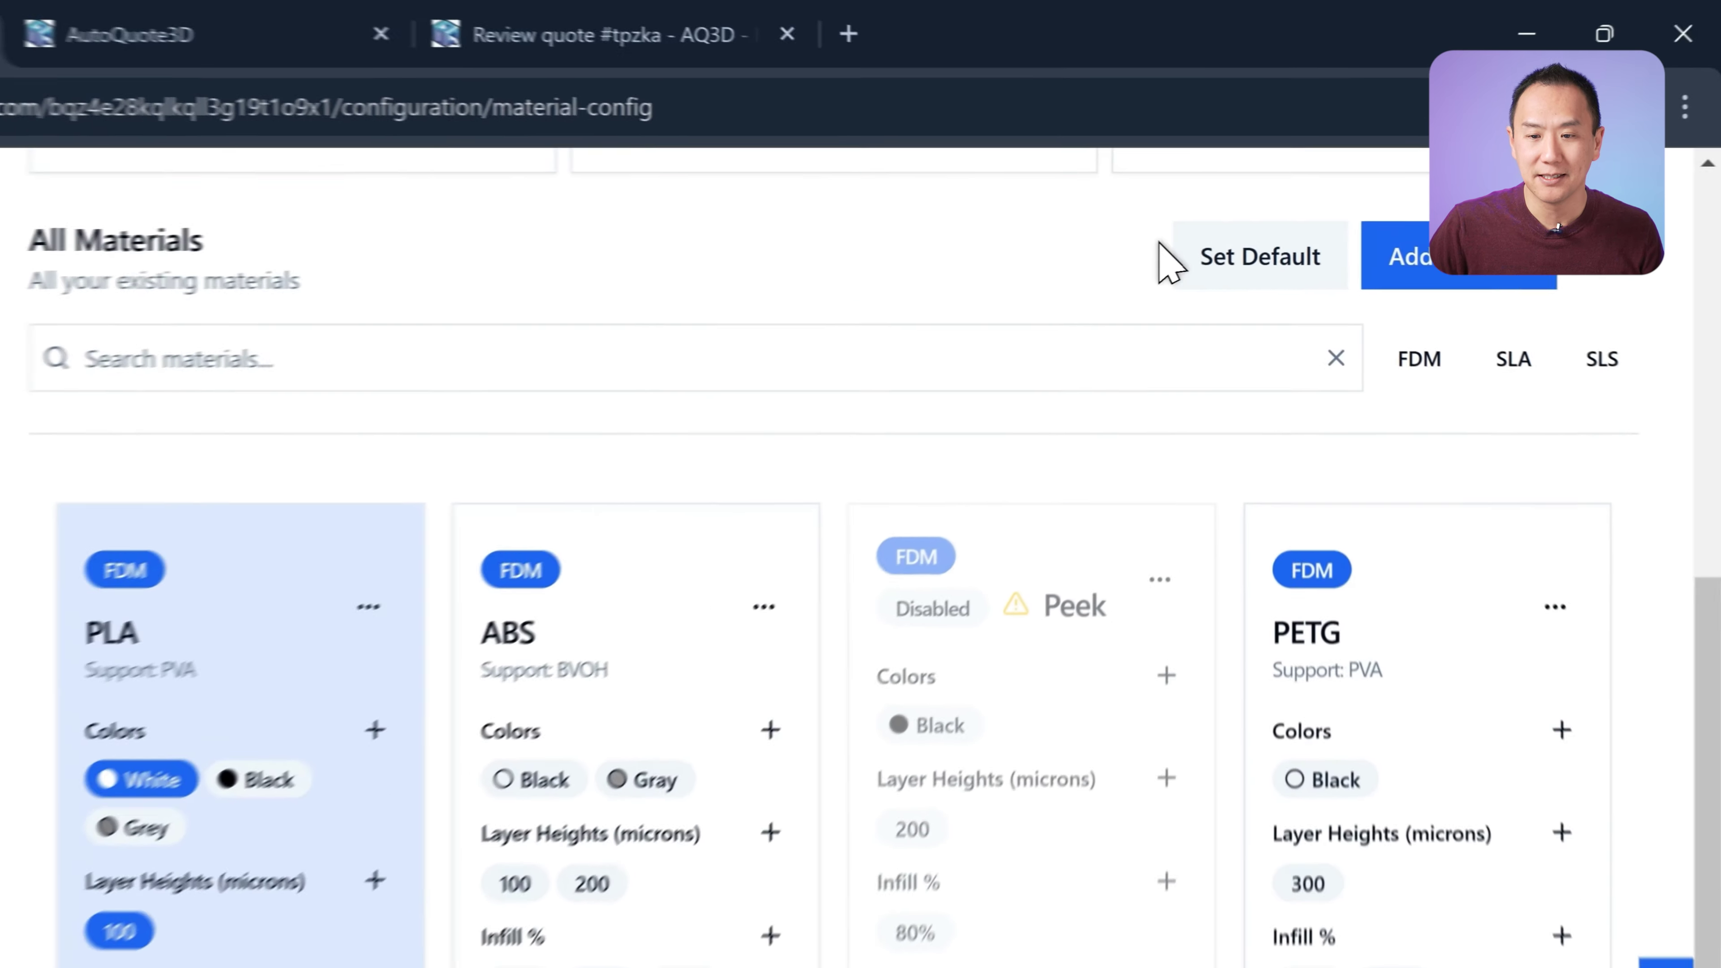
{"action": "left_click", "coordinate": [1317, 202]}
{"action": "left_click", "coordinate": [823, 530]}
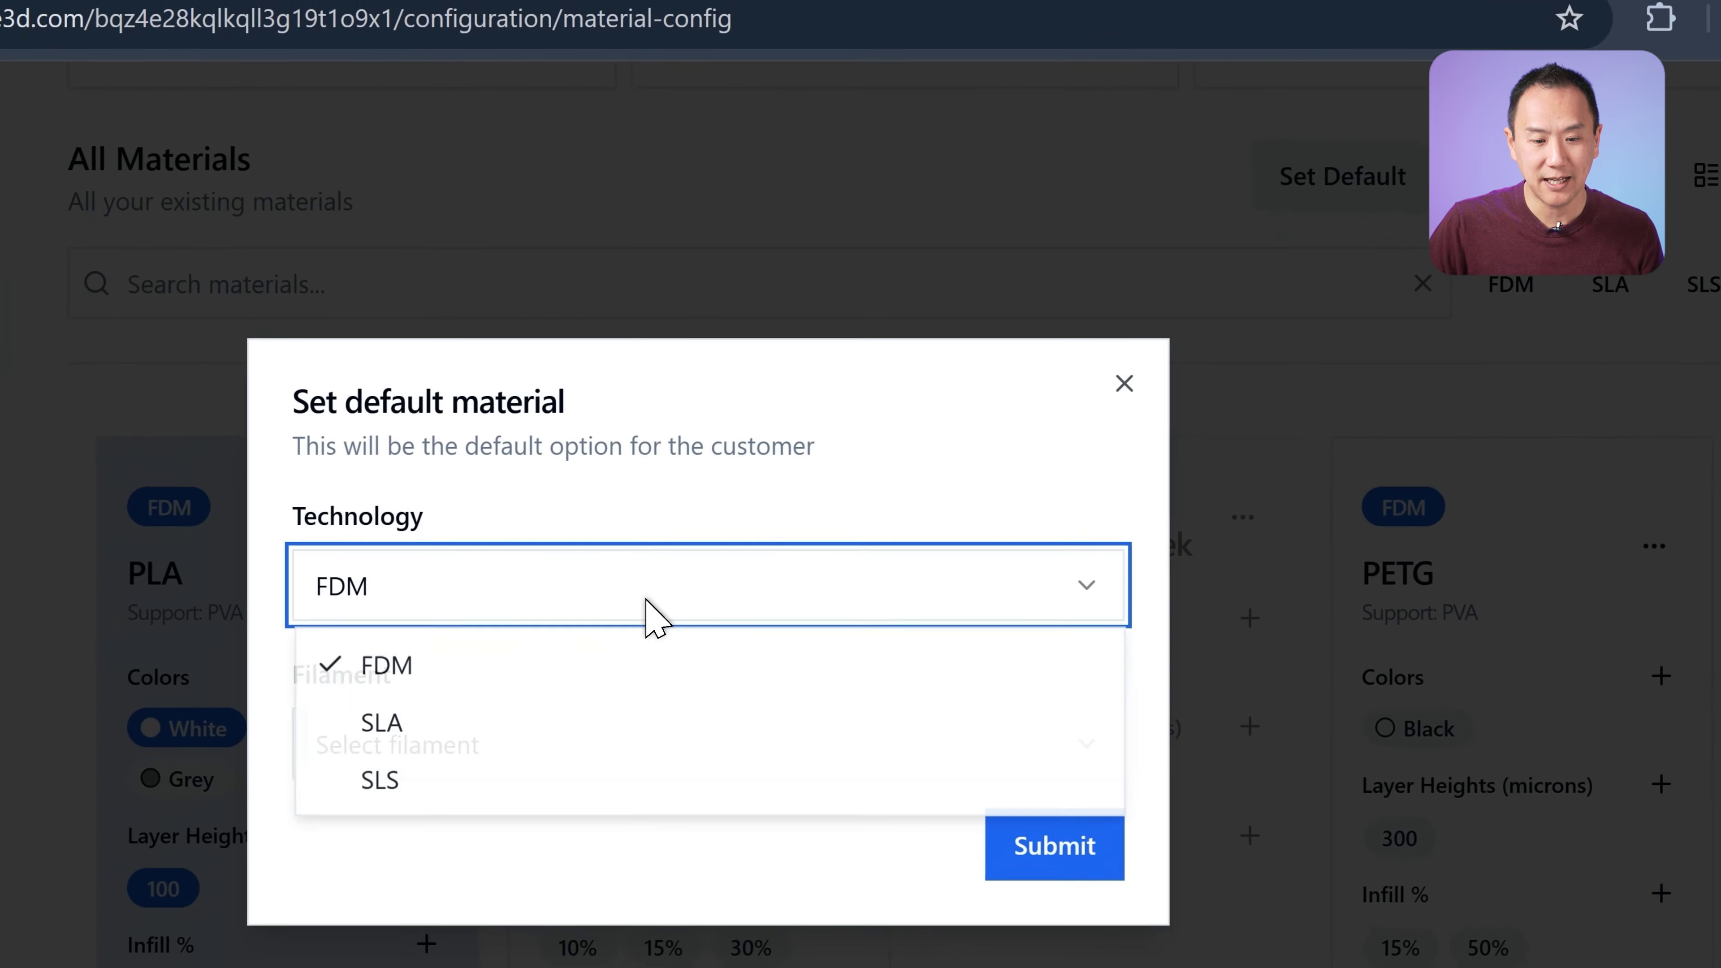
{"action": "left_click", "coordinate": [410, 713]}
{"action": "left_click", "coordinate": [420, 752]}
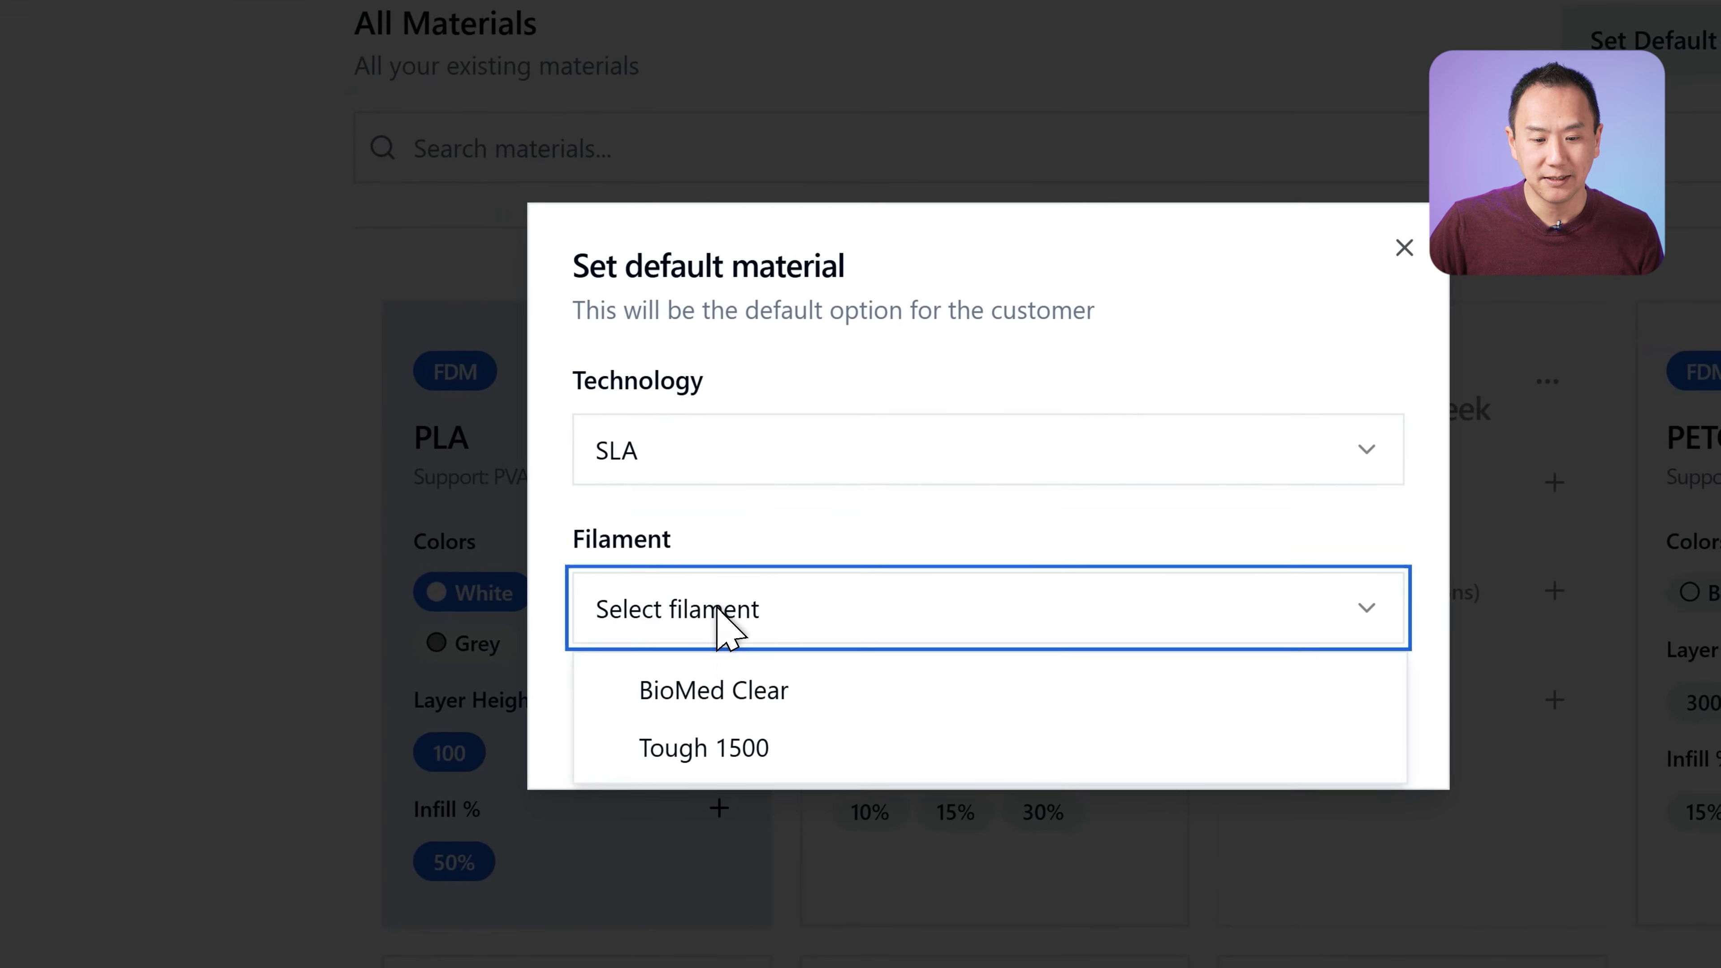
{"action": "left_click", "coordinate": [735, 705]}
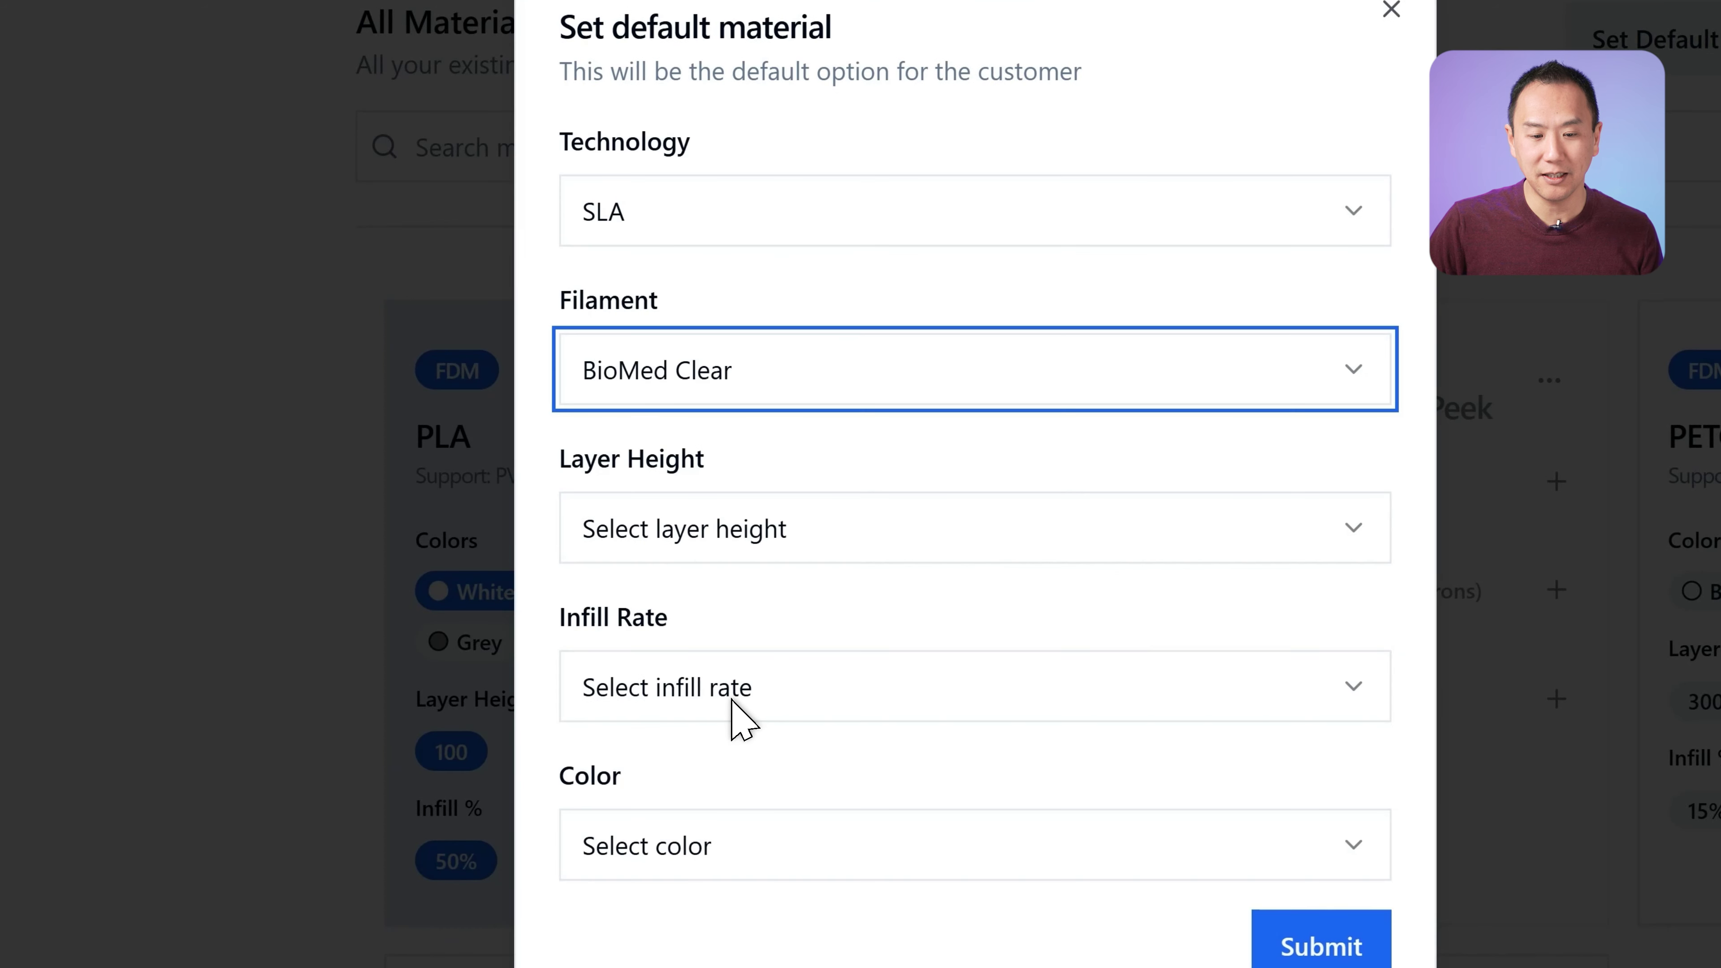
- Set the default's layer height to 300 microns, infill rate to 100% and color to Clear, and submit it
{"action": "left_click", "coordinate": [741, 542]}
{"action": "left_click", "coordinate": [732, 671]}
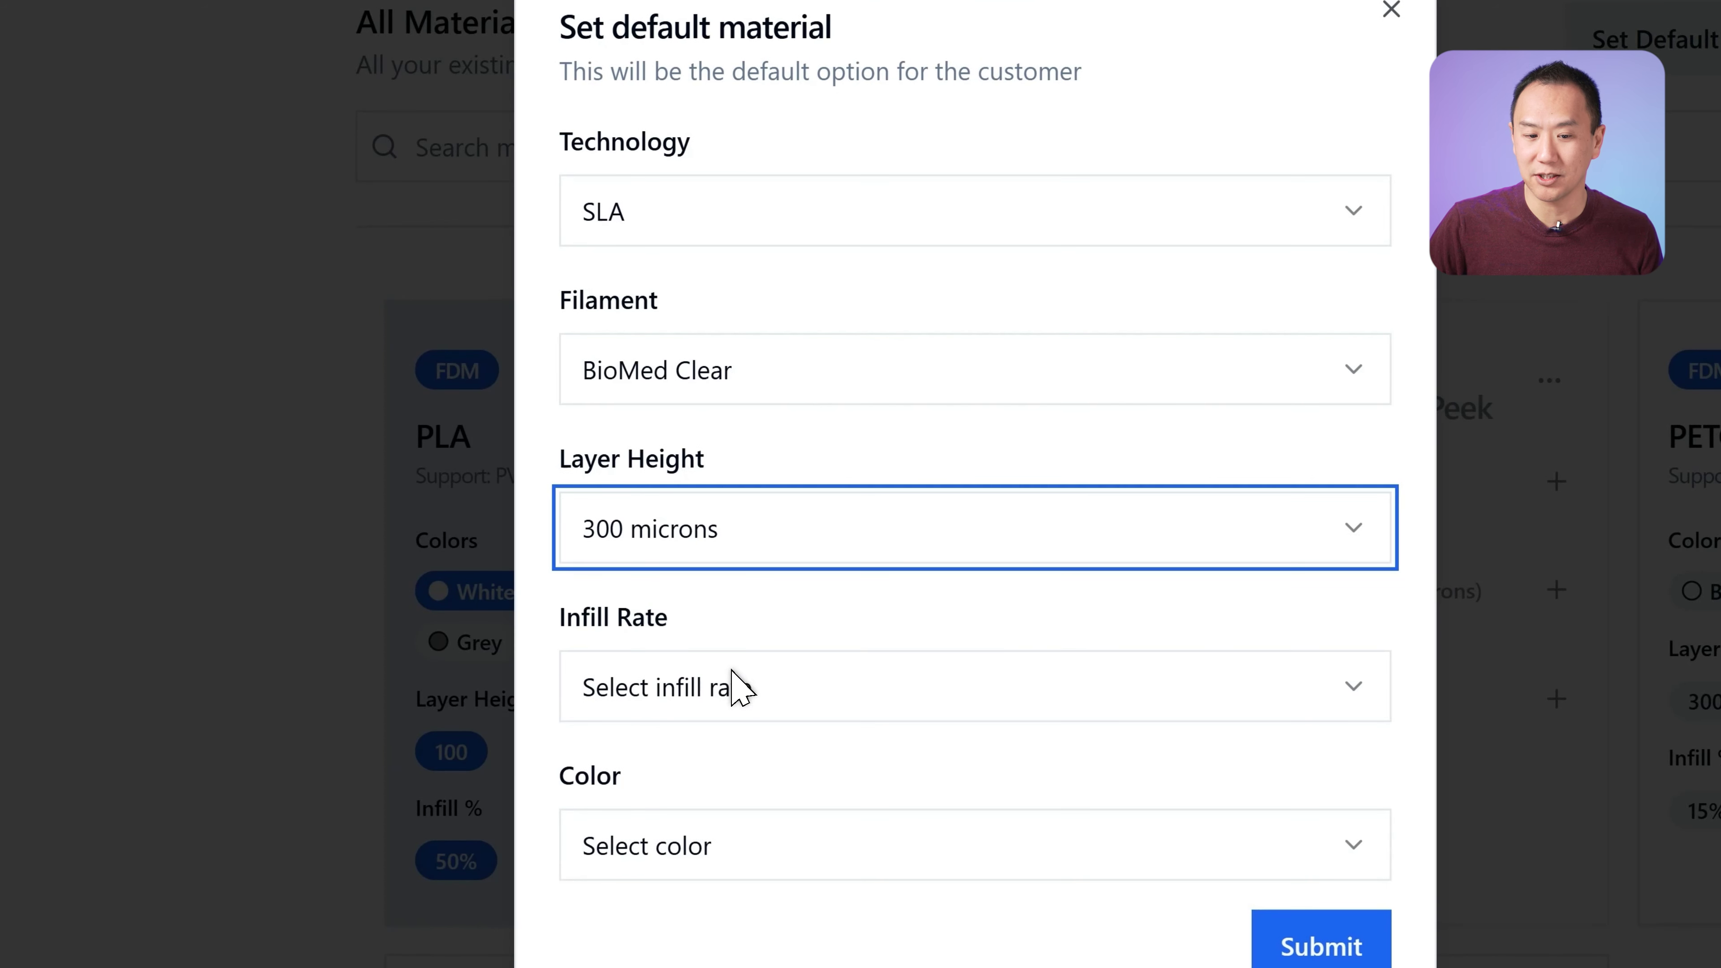
{"action": "left_click", "coordinate": [745, 691]}
{"action": "left_click", "coordinate": [719, 787]}
{"action": "left_click", "coordinate": [711, 854]}
{"action": "left_click", "coordinate": [746, 872]}
{"action": "left_click", "coordinate": [1375, 916]}
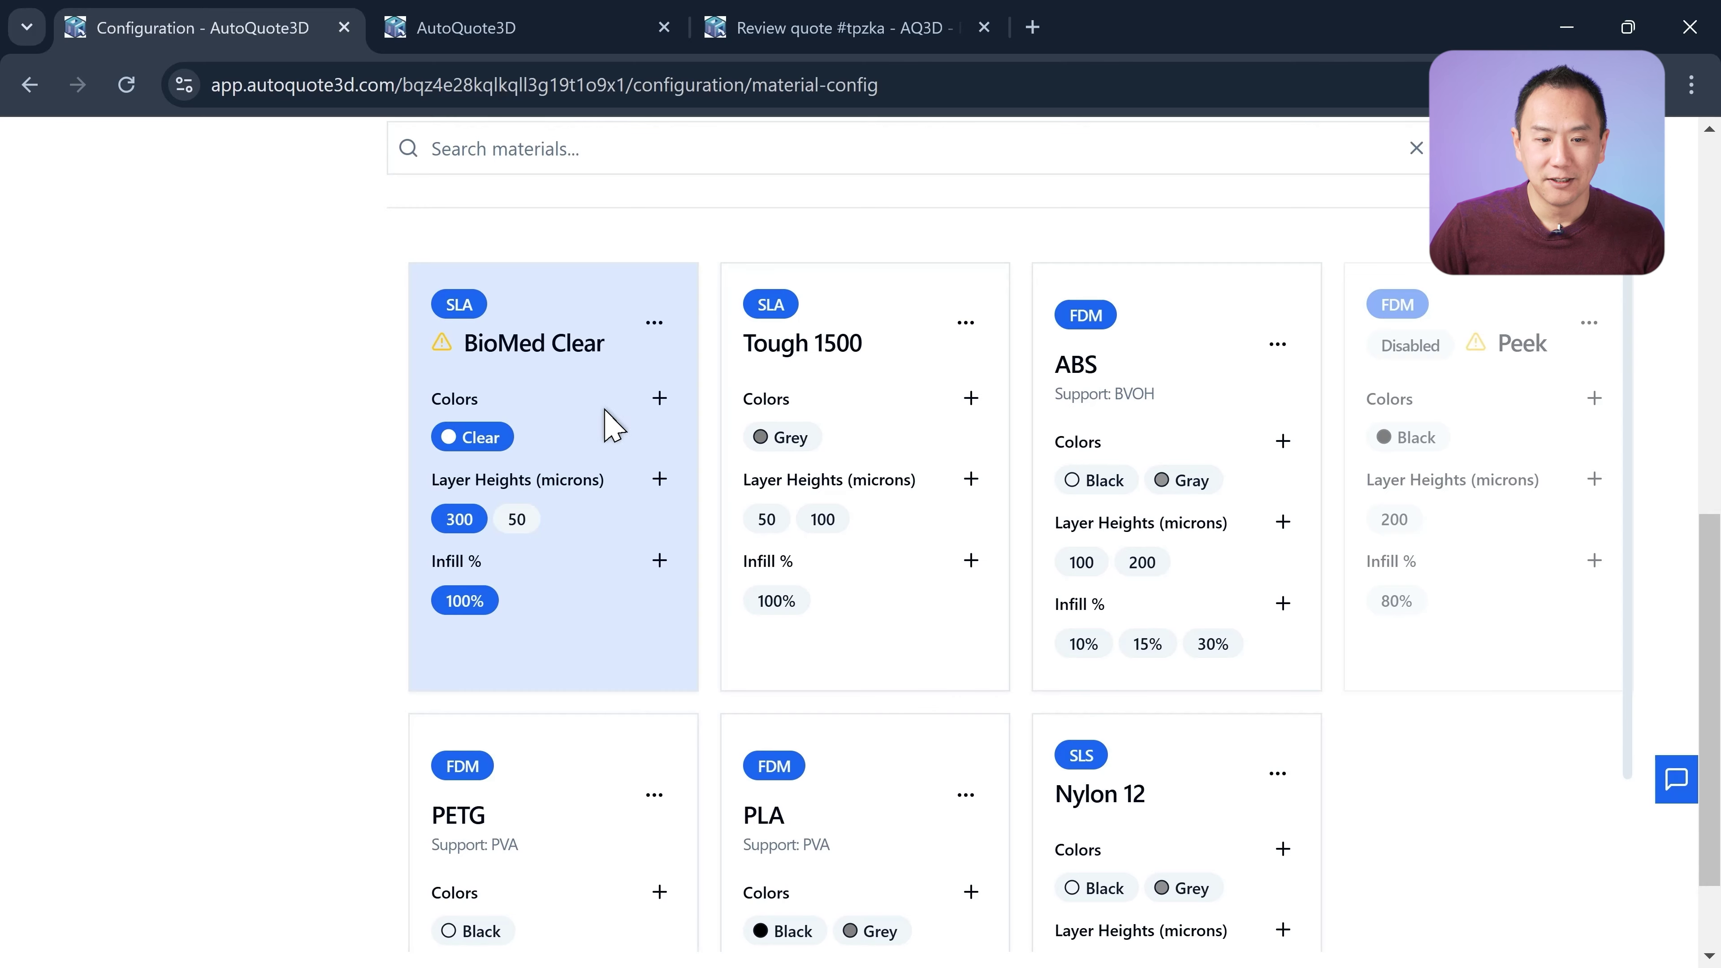
- Open the support material configuration and examine the FDM support materials and their mapping to filaments
{"action": "scroll", "coordinate": [559, 630], "scroll_direction": "up", "scroll_amount": 5}
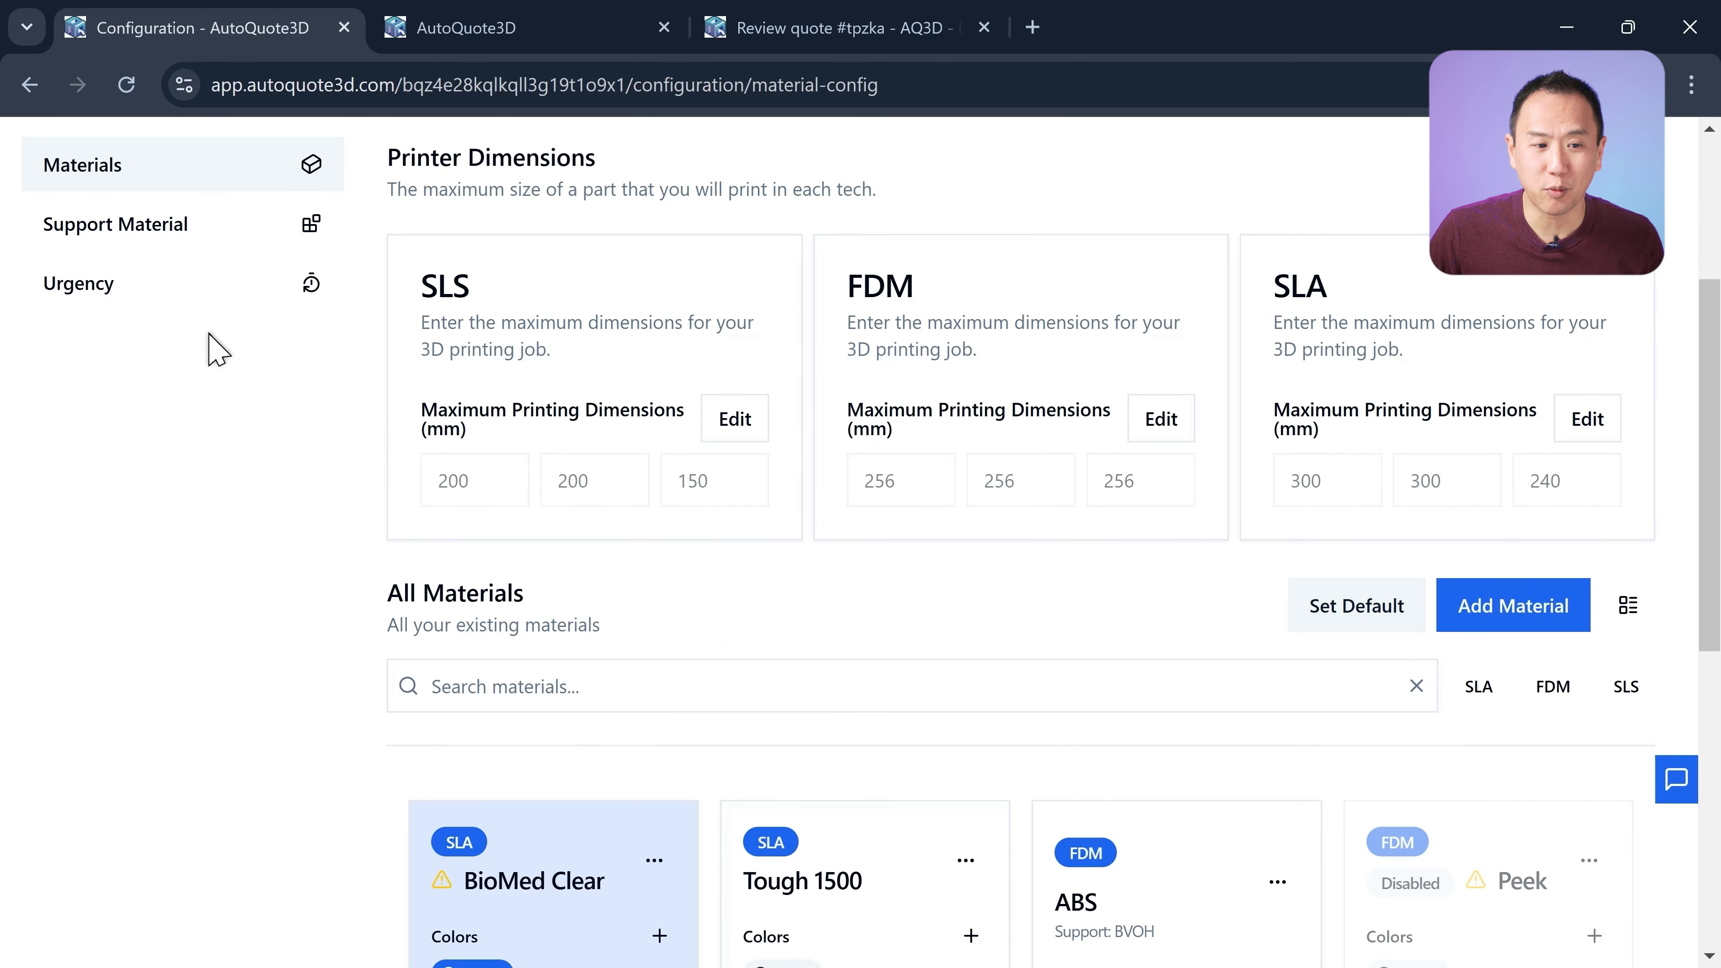
{"action": "left_click", "coordinate": [170, 234]}
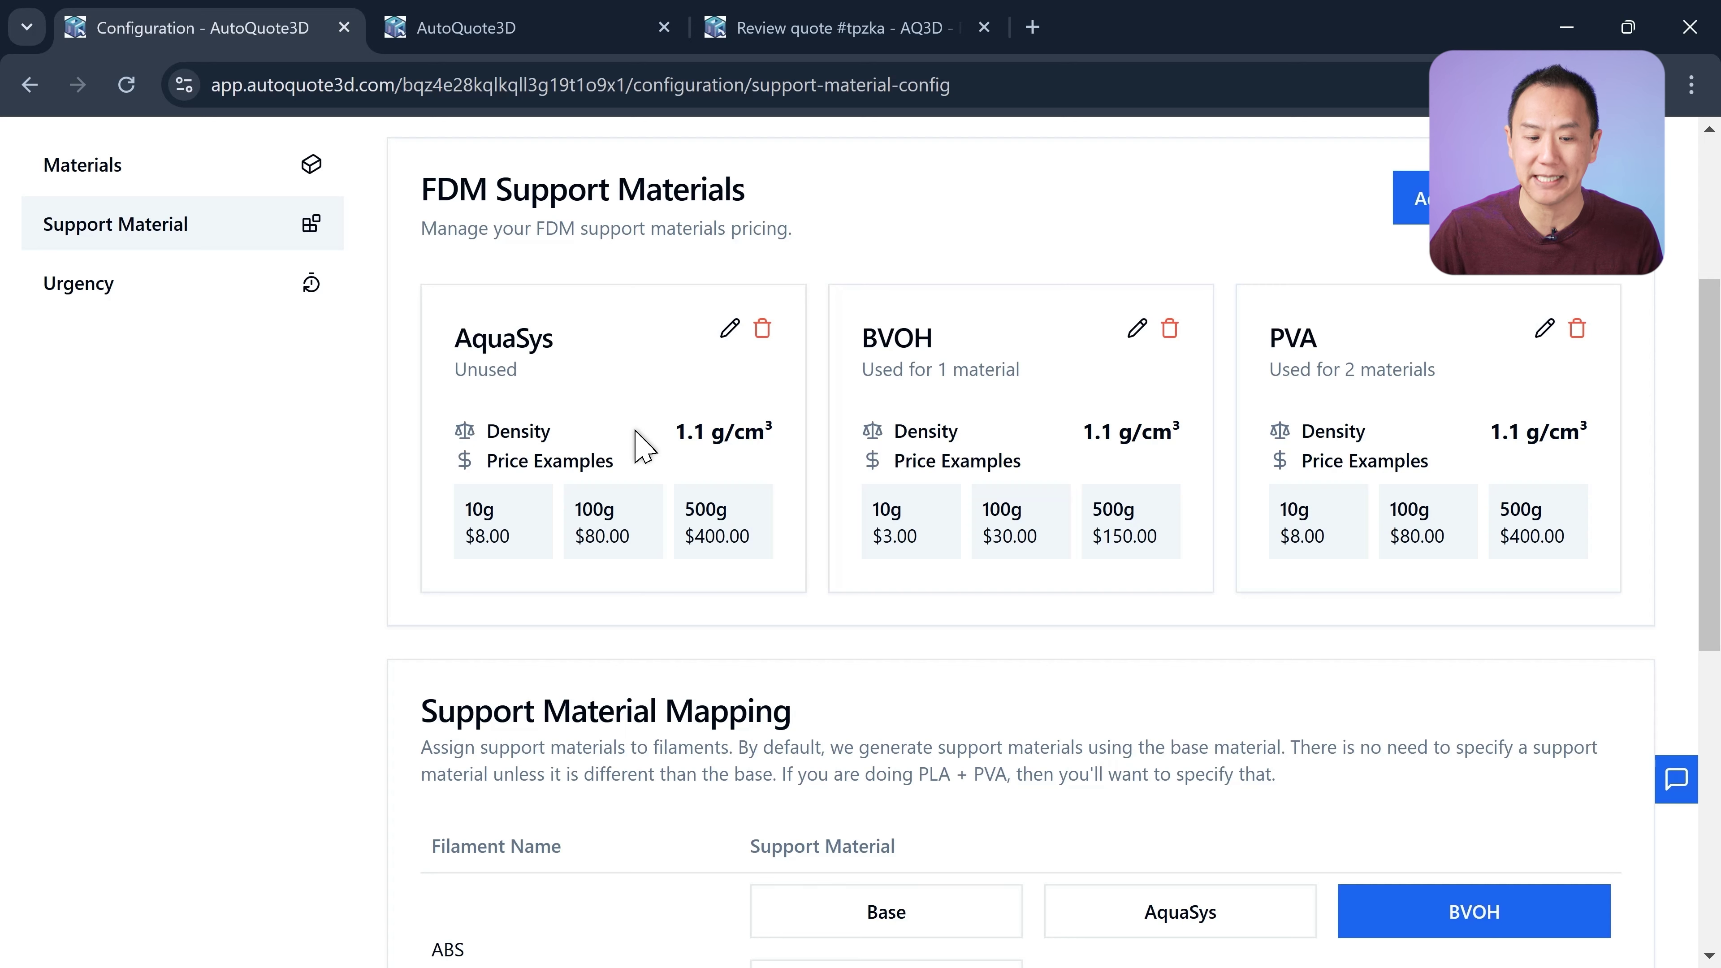
{"action": "scroll", "coordinate": [799, 484], "scroll_direction": "down", "scroll_amount": 7}
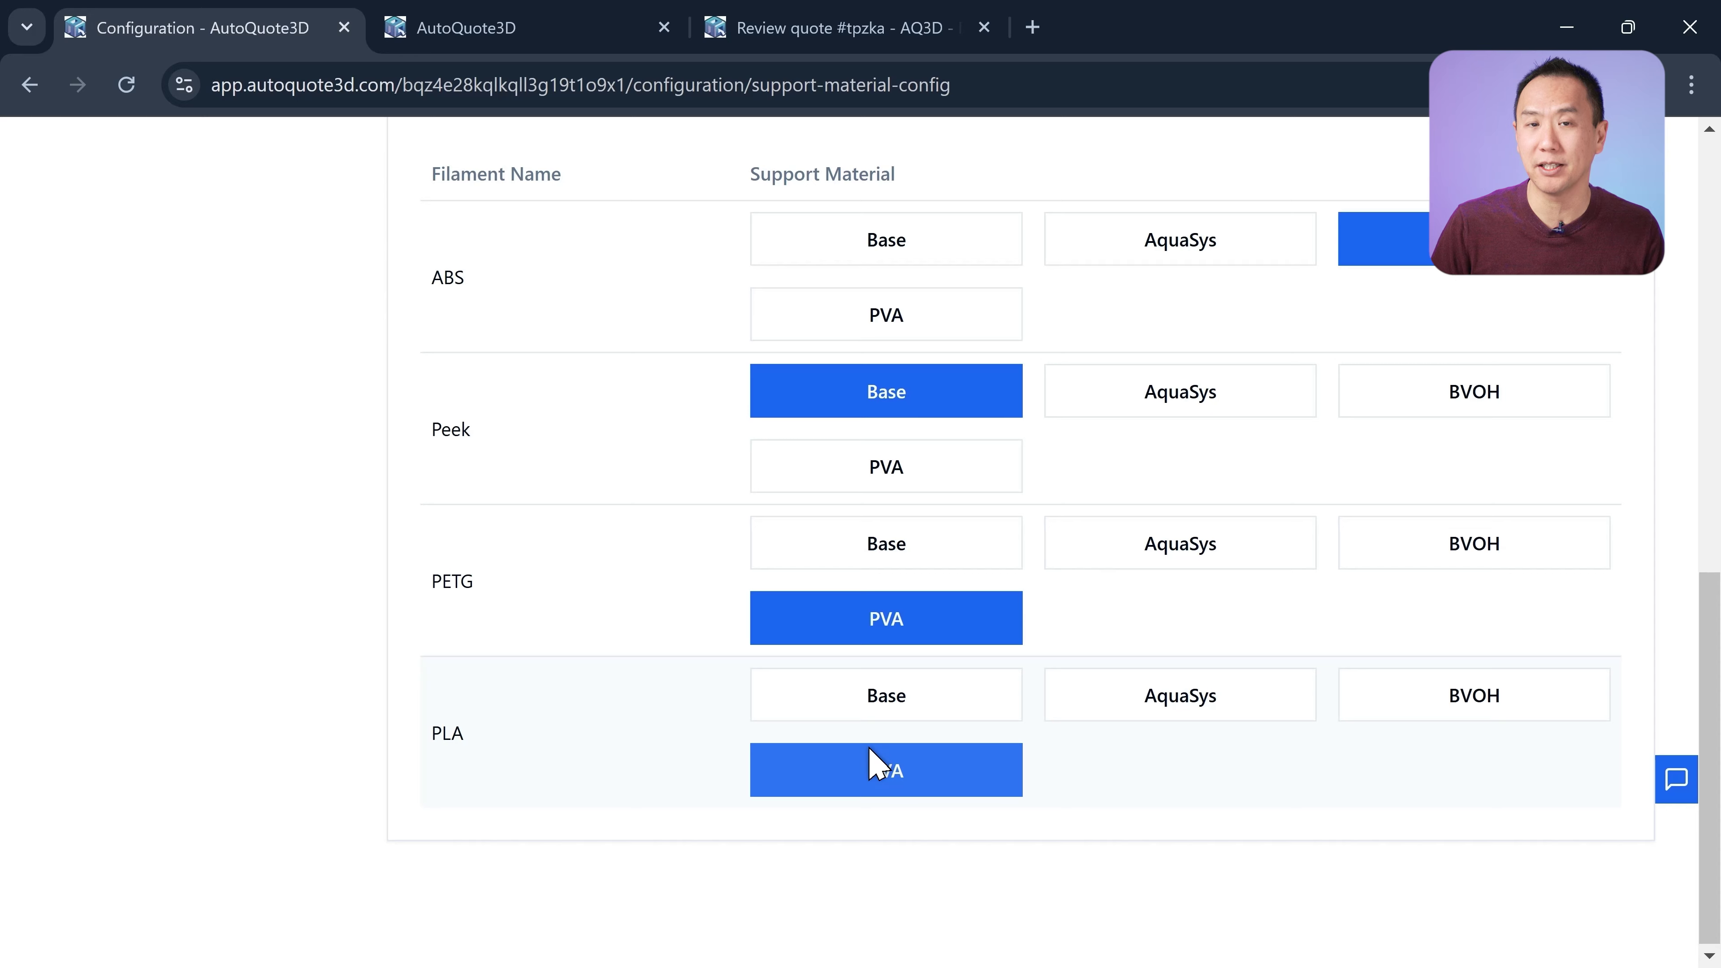
- Set the support material for the PLA filament to Base
{"action": "left_click", "coordinate": [877, 709]}
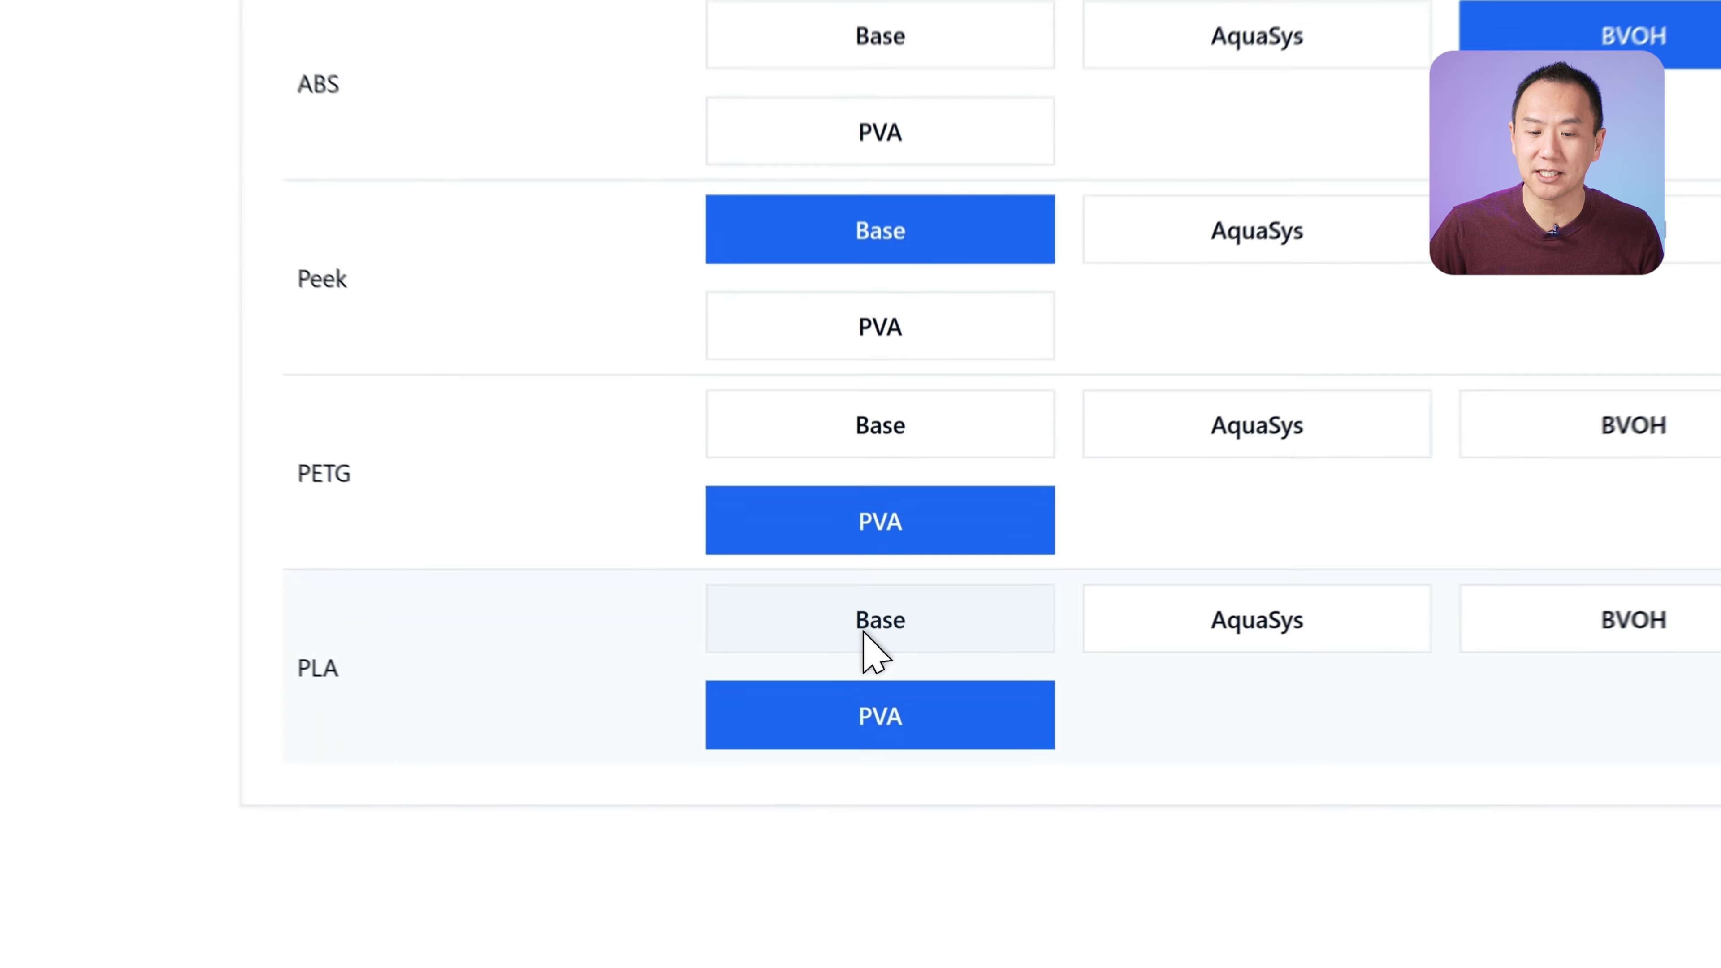
- Start adding a new FDM support material
{"action": "scroll", "coordinate": [721, 678], "scroll_direction": "up", "scroll_amount": 8}
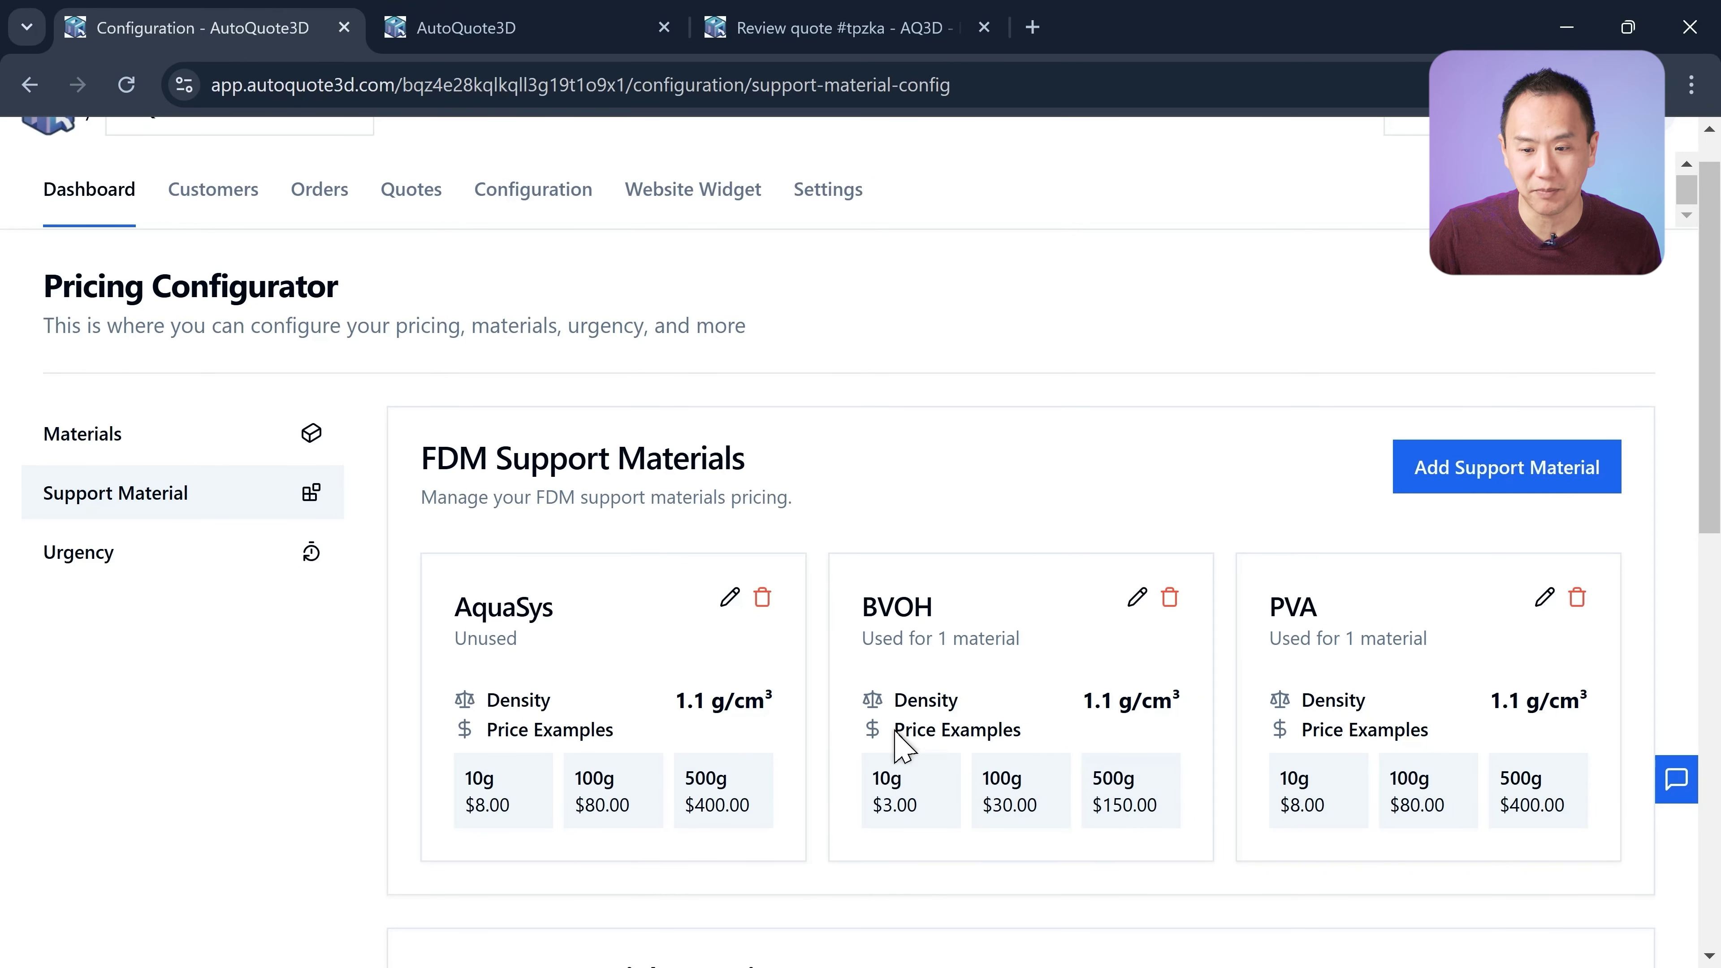
{"action": "left_click", "coordinate": [1449, 478]}
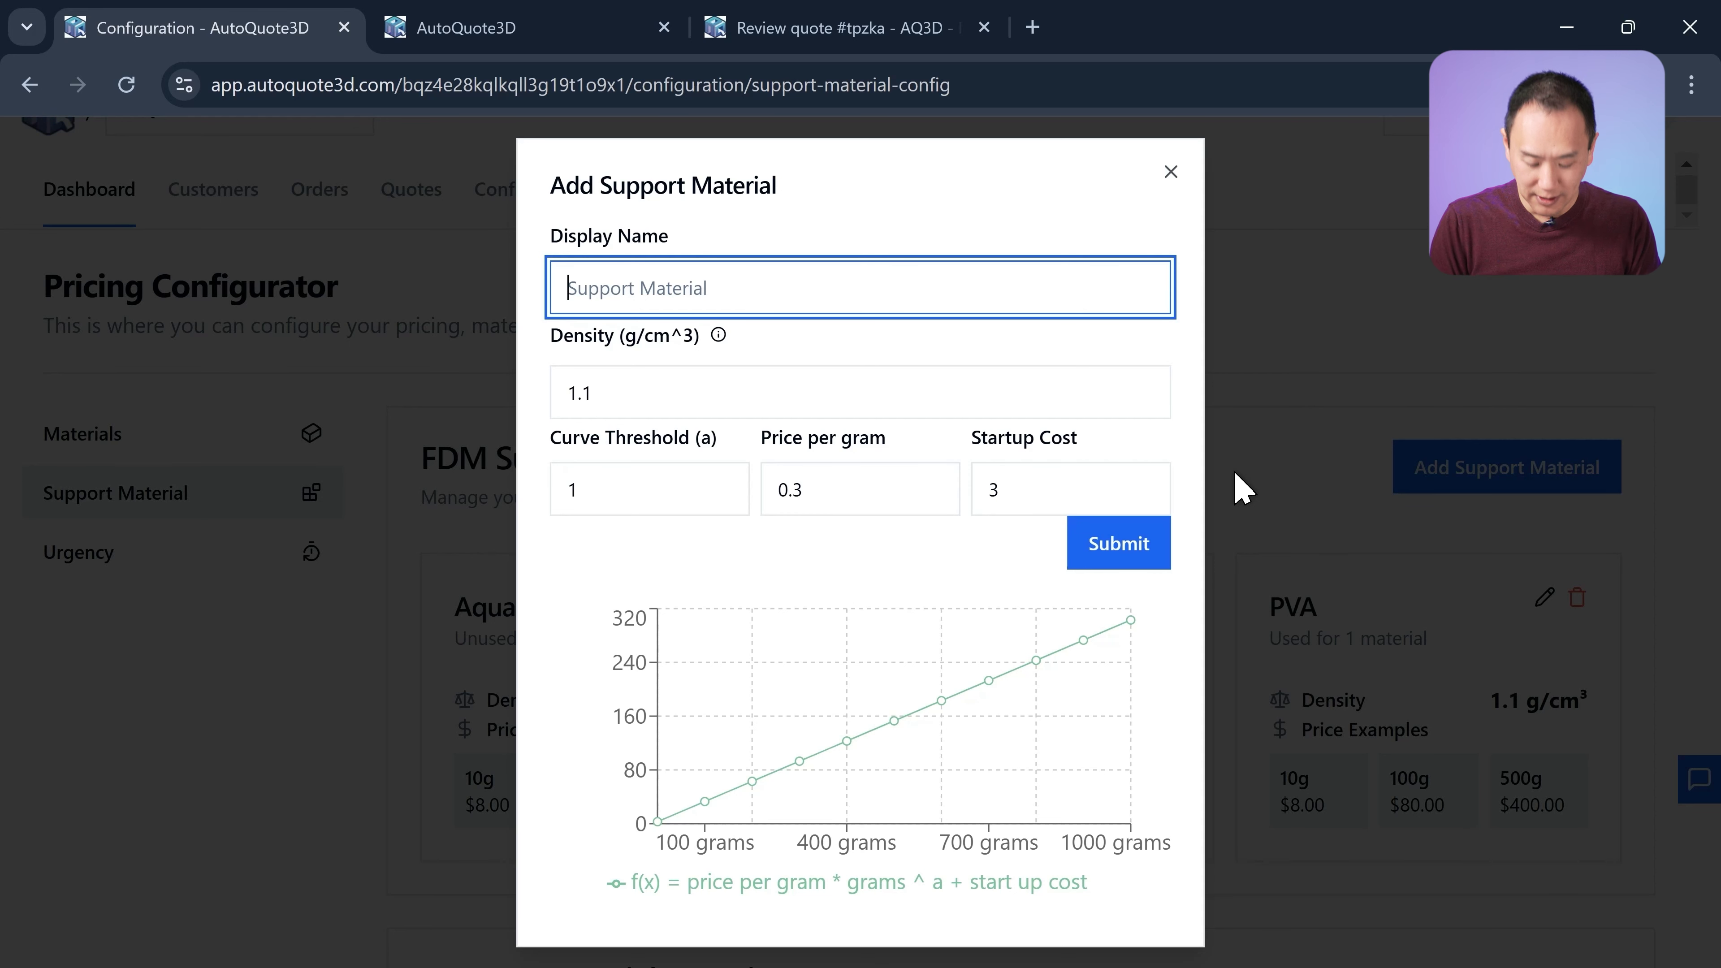
{"action": "type", "text": "Special Suppo"}
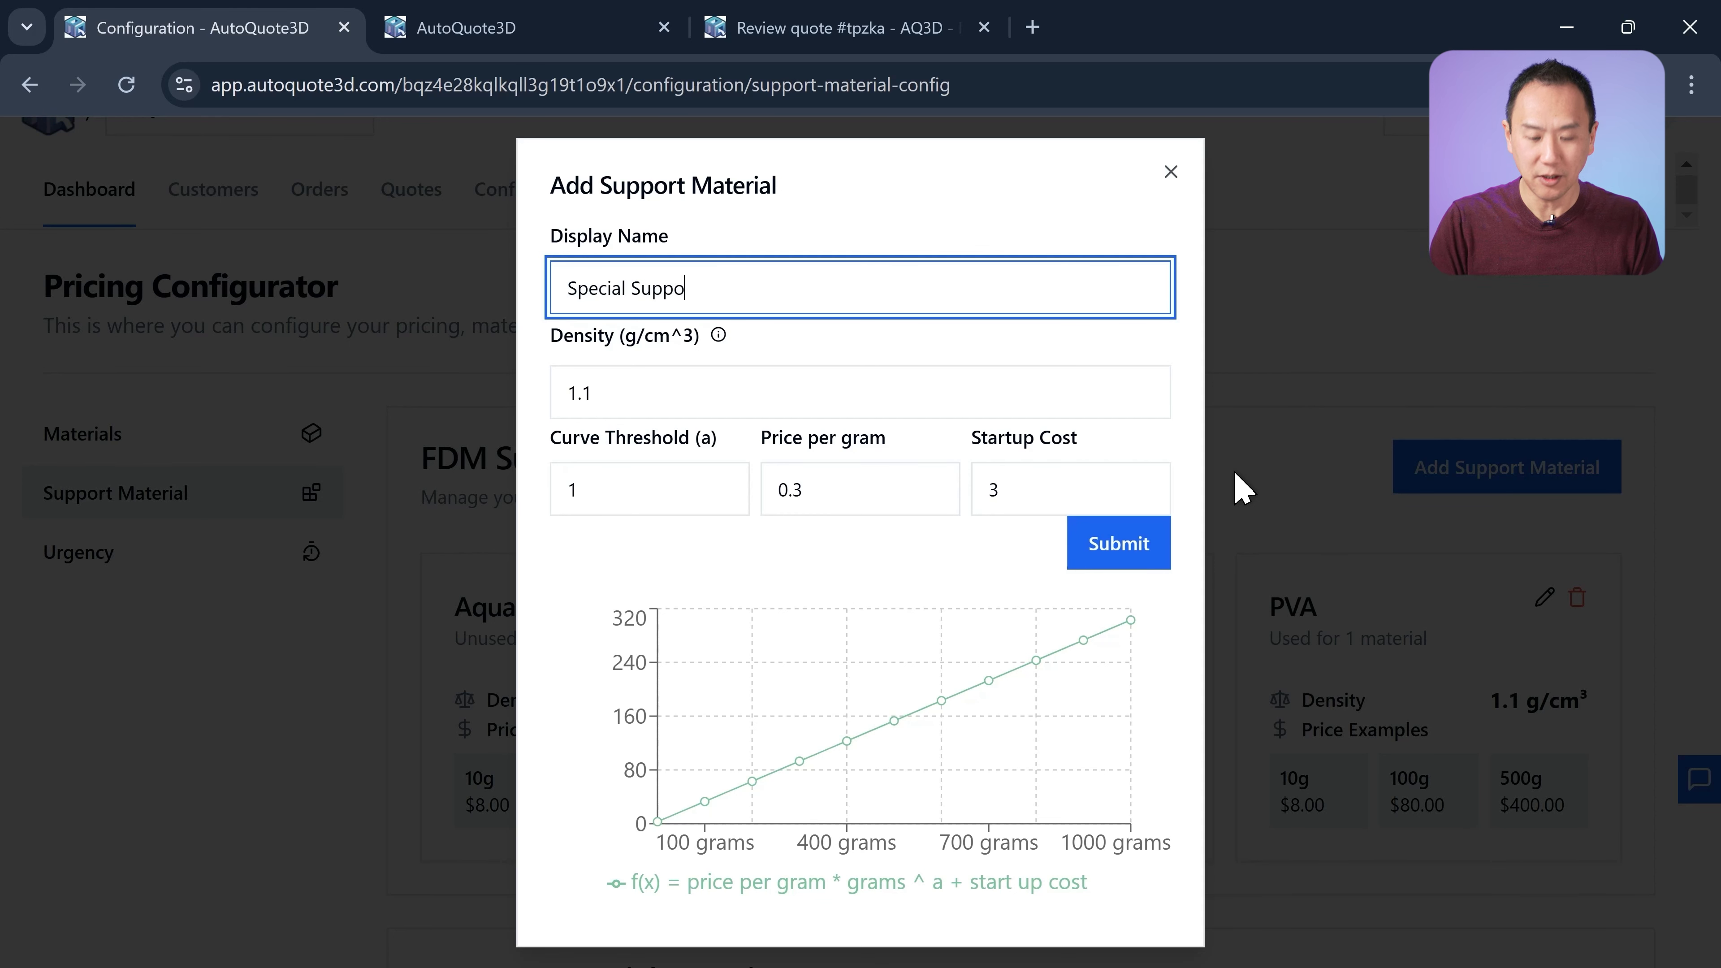
{"action": "key", "text": "BackSpace"}
{"action": "key", "text": "BackSpace"}
{"action": "key", "text": "BackSpace"}
{"action": "key", "text": "BackSpace"}
{"action": "key", "text": "BackSpace"}
{"action": "key", "text": "BackSpace"}
{"action": "key", "text": "BackSpace"}
{"action": "key", "text": "BackSpace"}
{"action": "key", "text": "BackSpace"}
{"action": "key", "text": "BackSpace"}
{"action": "key", "text": "BackSpace"}
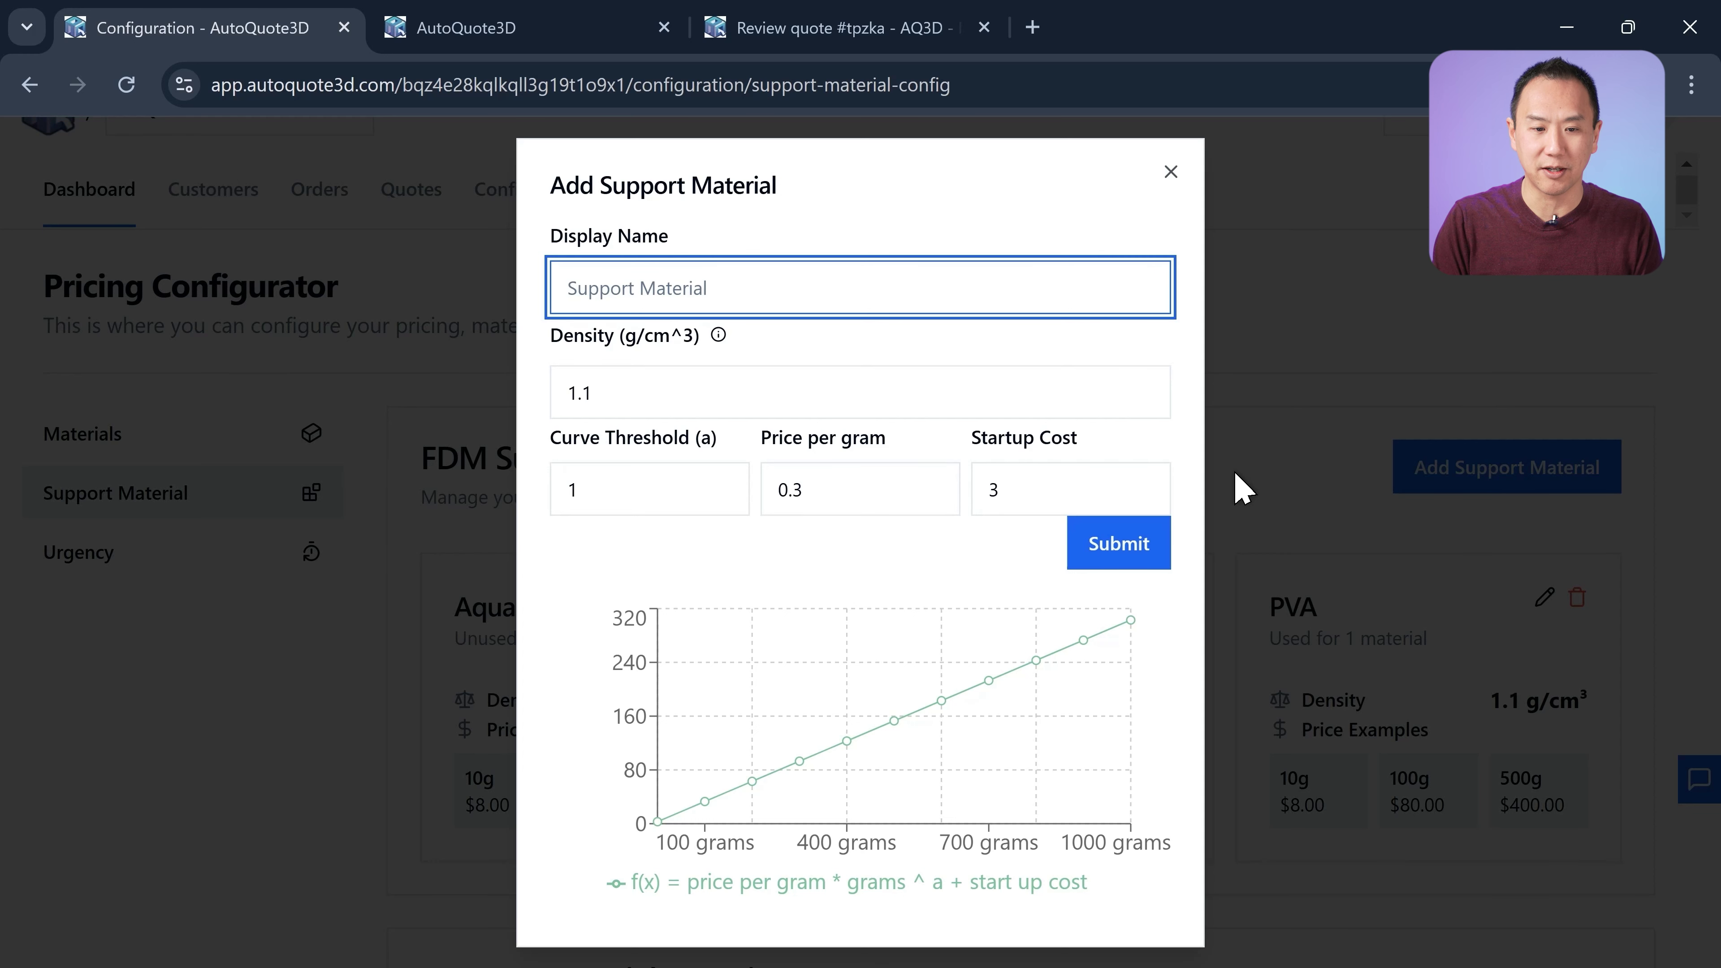
- Name the new support material Breakaway and set its density to 1 g/cm^3
{"action": "type", "text": "Breakaway"}
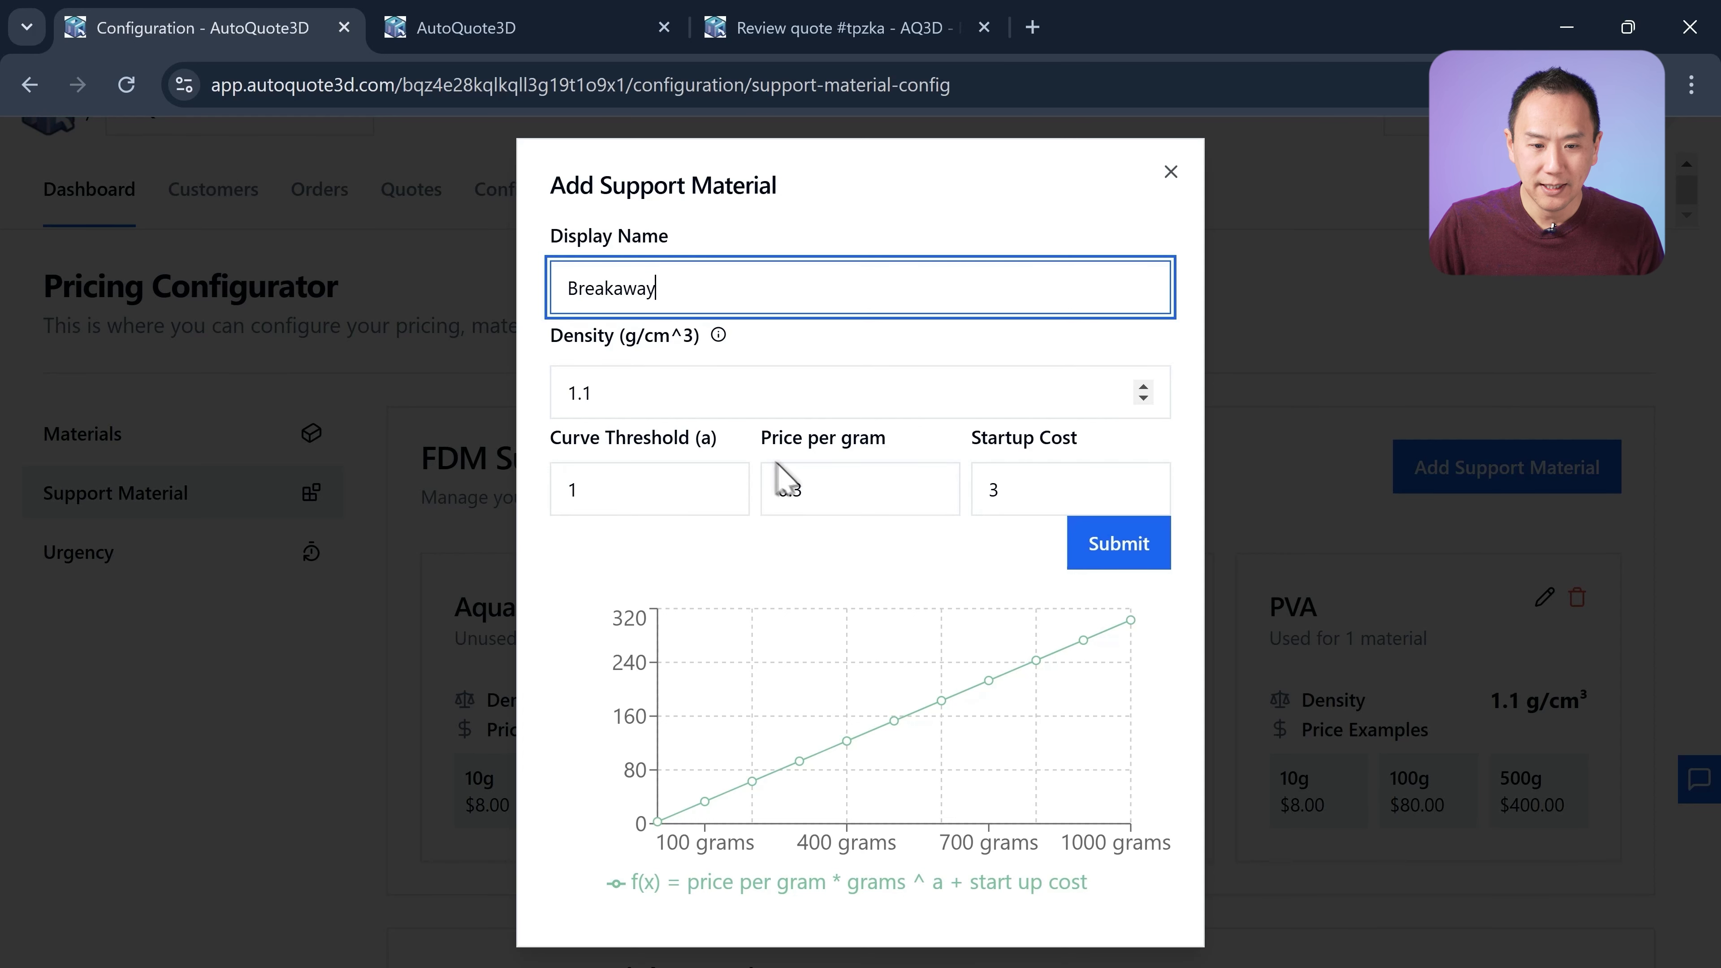
{"action": "mouse_move", "coordinate": [716, 337]}
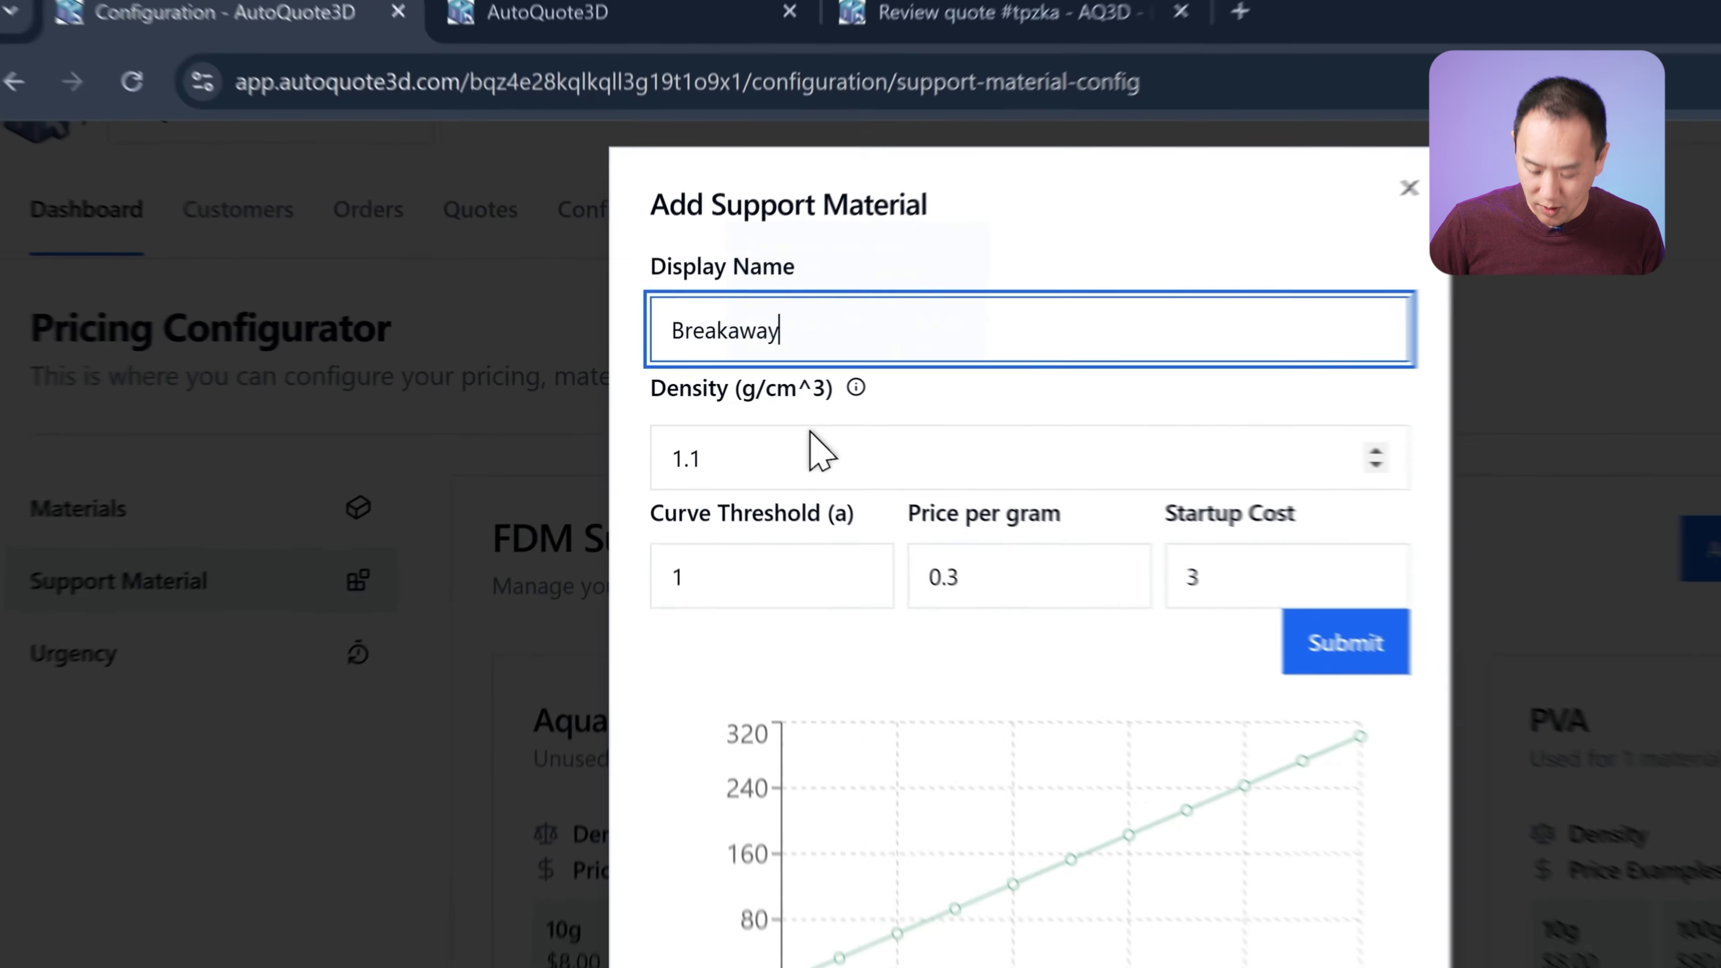
{"action": "left_click", "coordinate": [658, 405]}
{"action": "key", "text": "BackSpace"}
{"action": "key", "text": "BackSpace"}
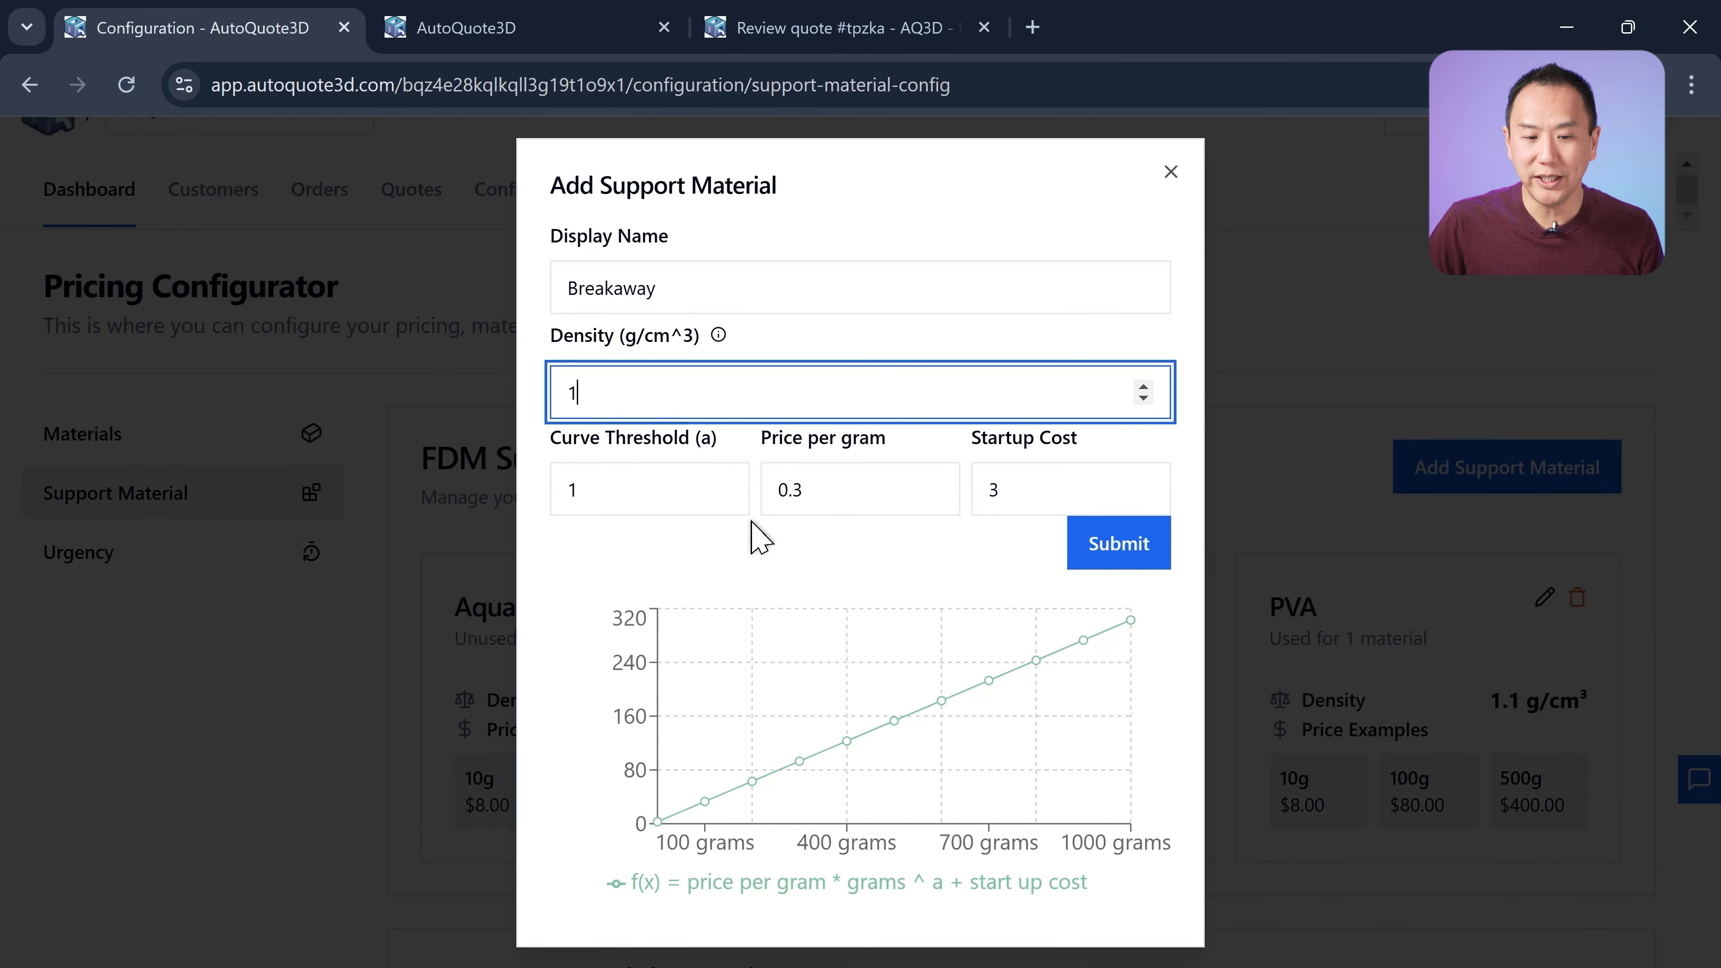
- Set Breakaway's curve threshold to 0.7, price per gram to 0.5 and startup cost to 0, and submit it
{"action": "key", "text": "Tab"}
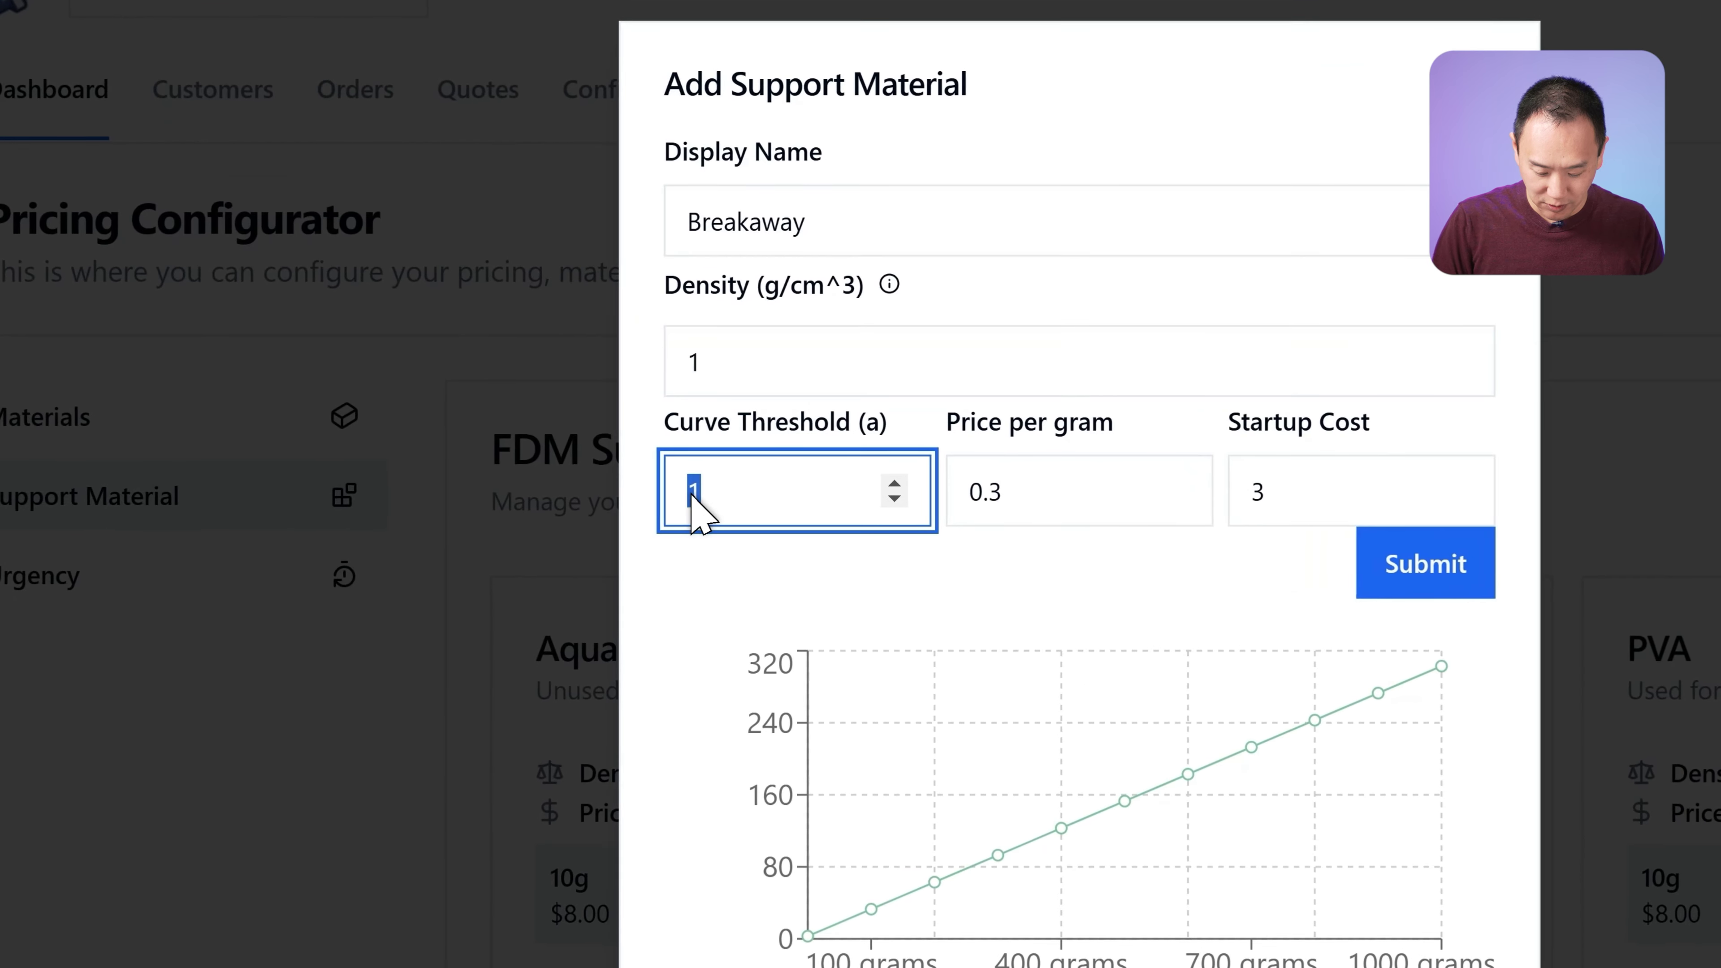
{"action": "type", "text": "0.7"}
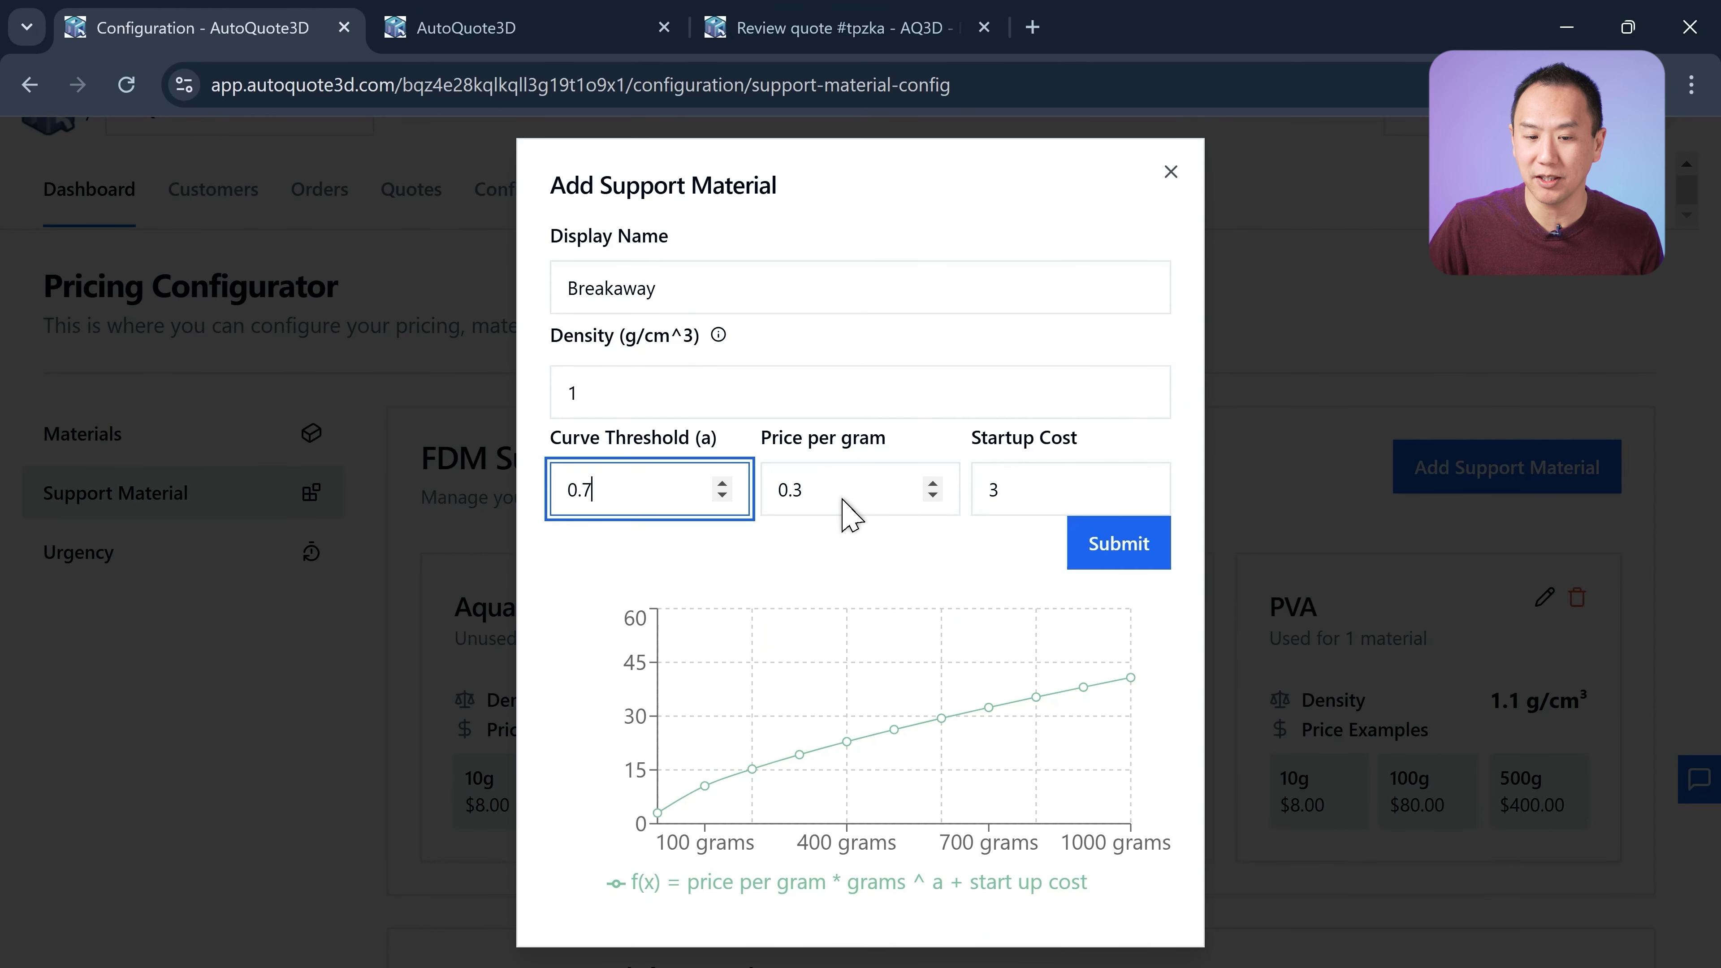
{"action": "left_click", "coordinate": [814, 498]}
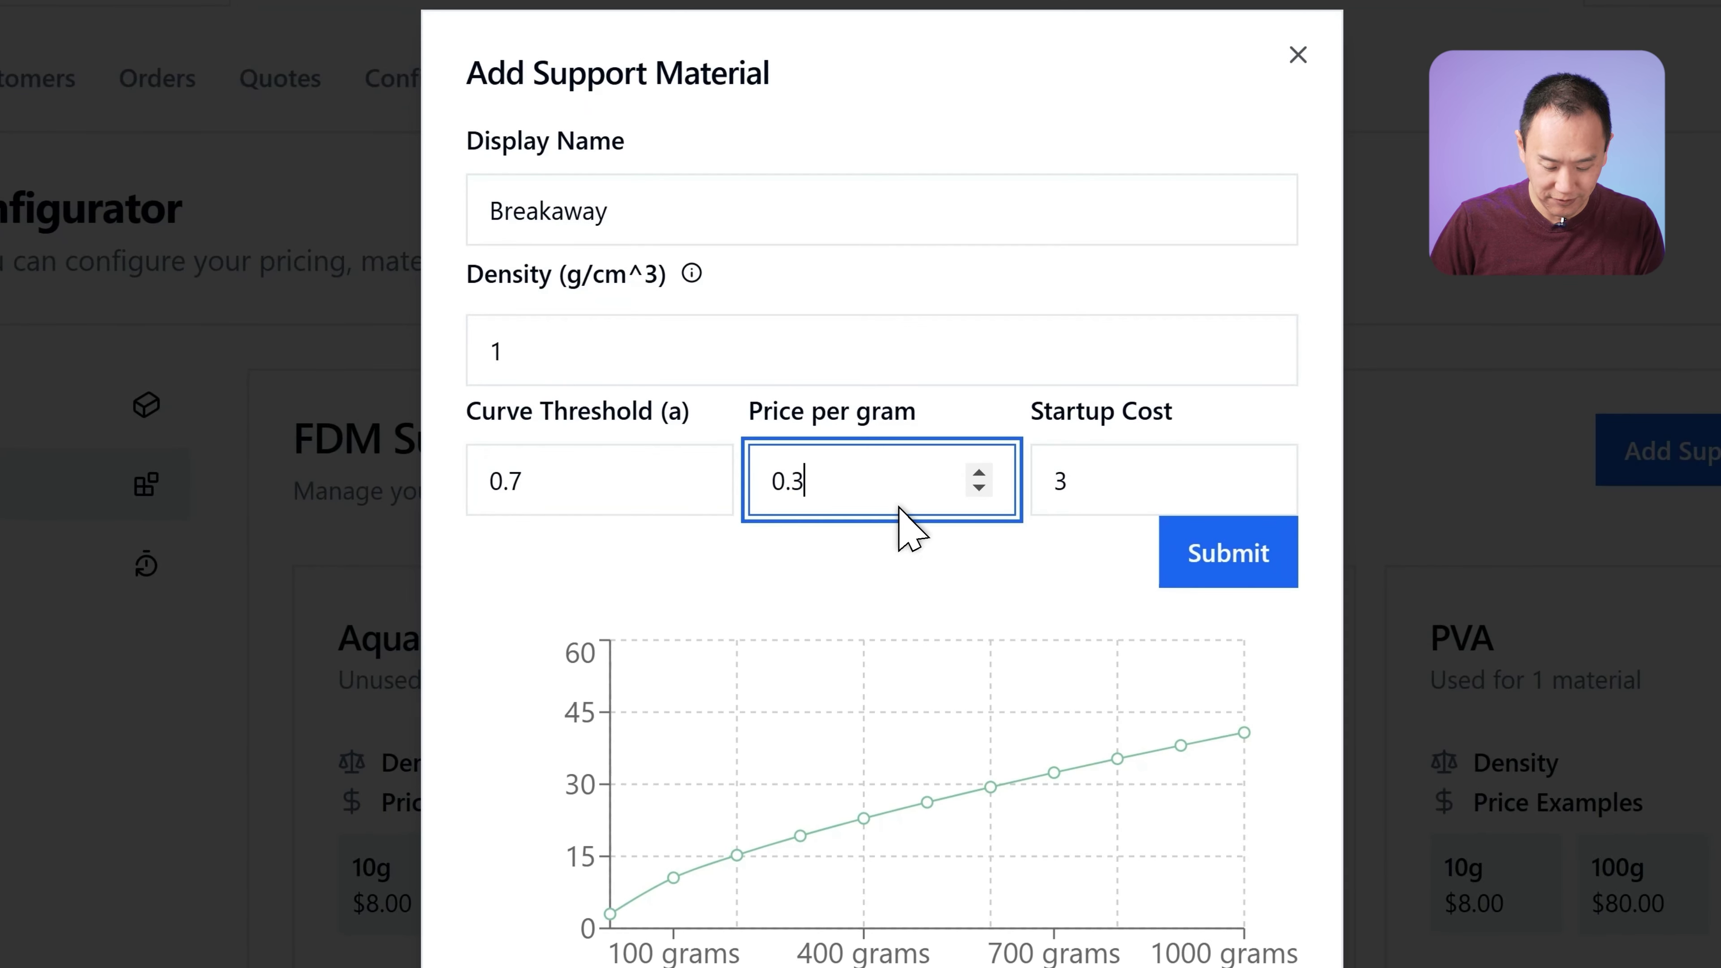
{"action": "key", "text": "BackSpace"}
{"action": "type", "text": "5"}
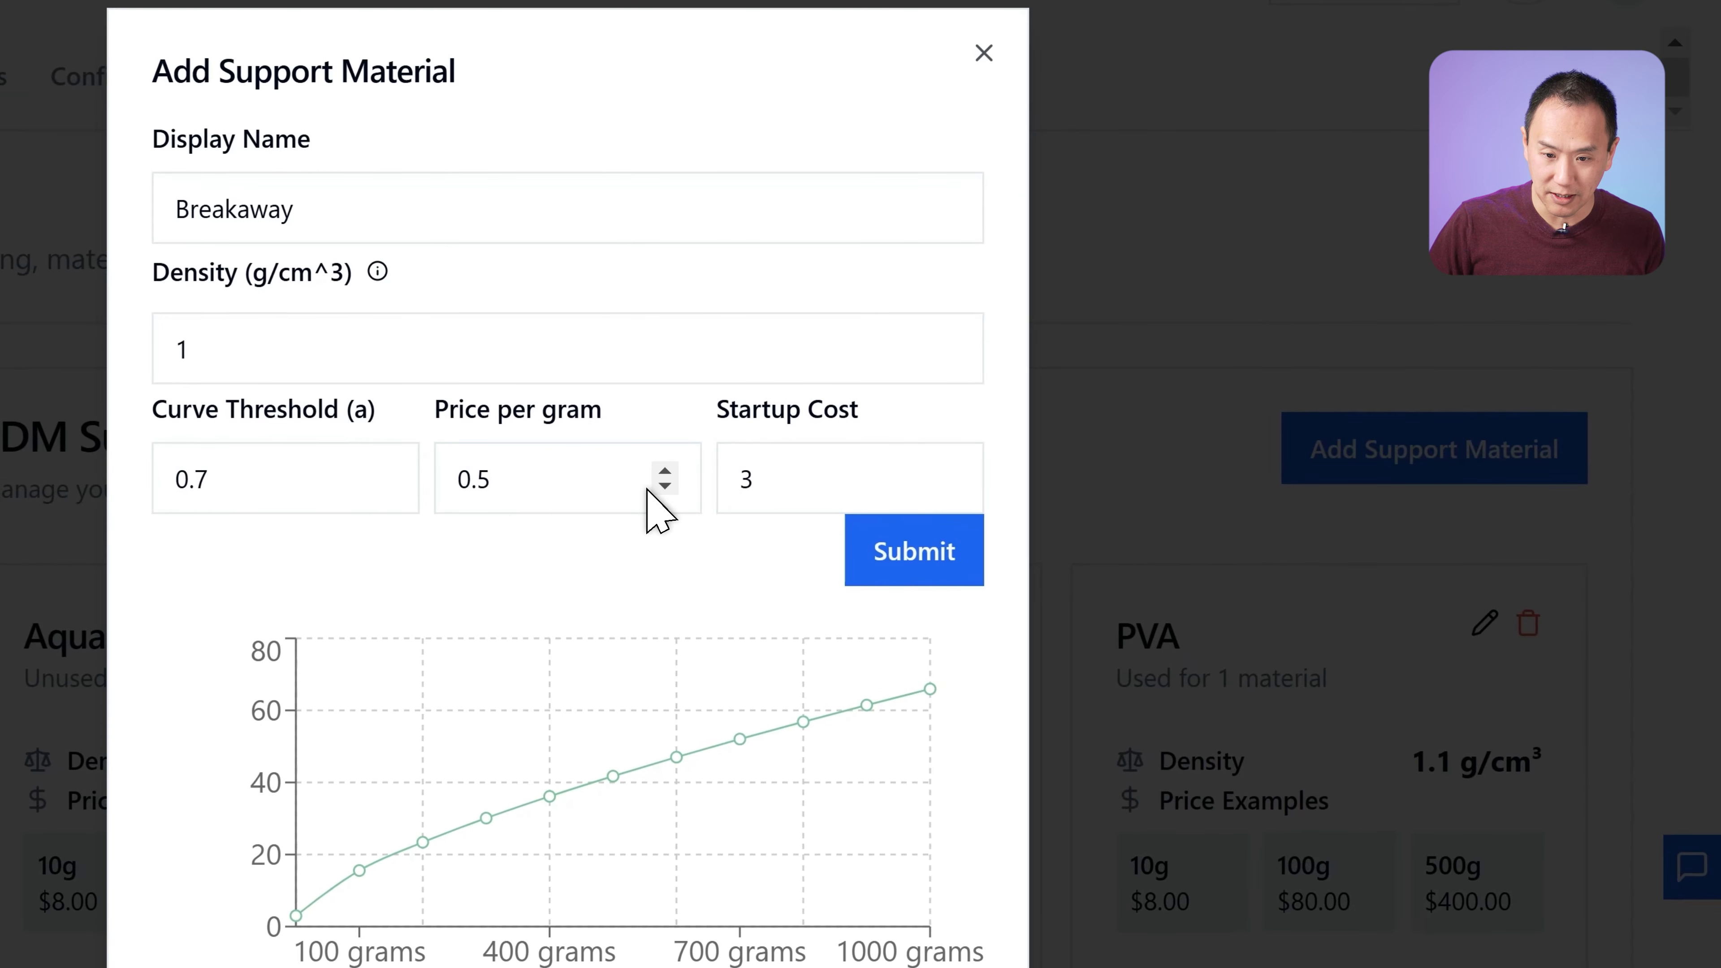
{"action": "left_click", "coordinate": [786, 491]}
{"action": "key", "text": "BackSpace"}
{"action": "type", "text": "0"}
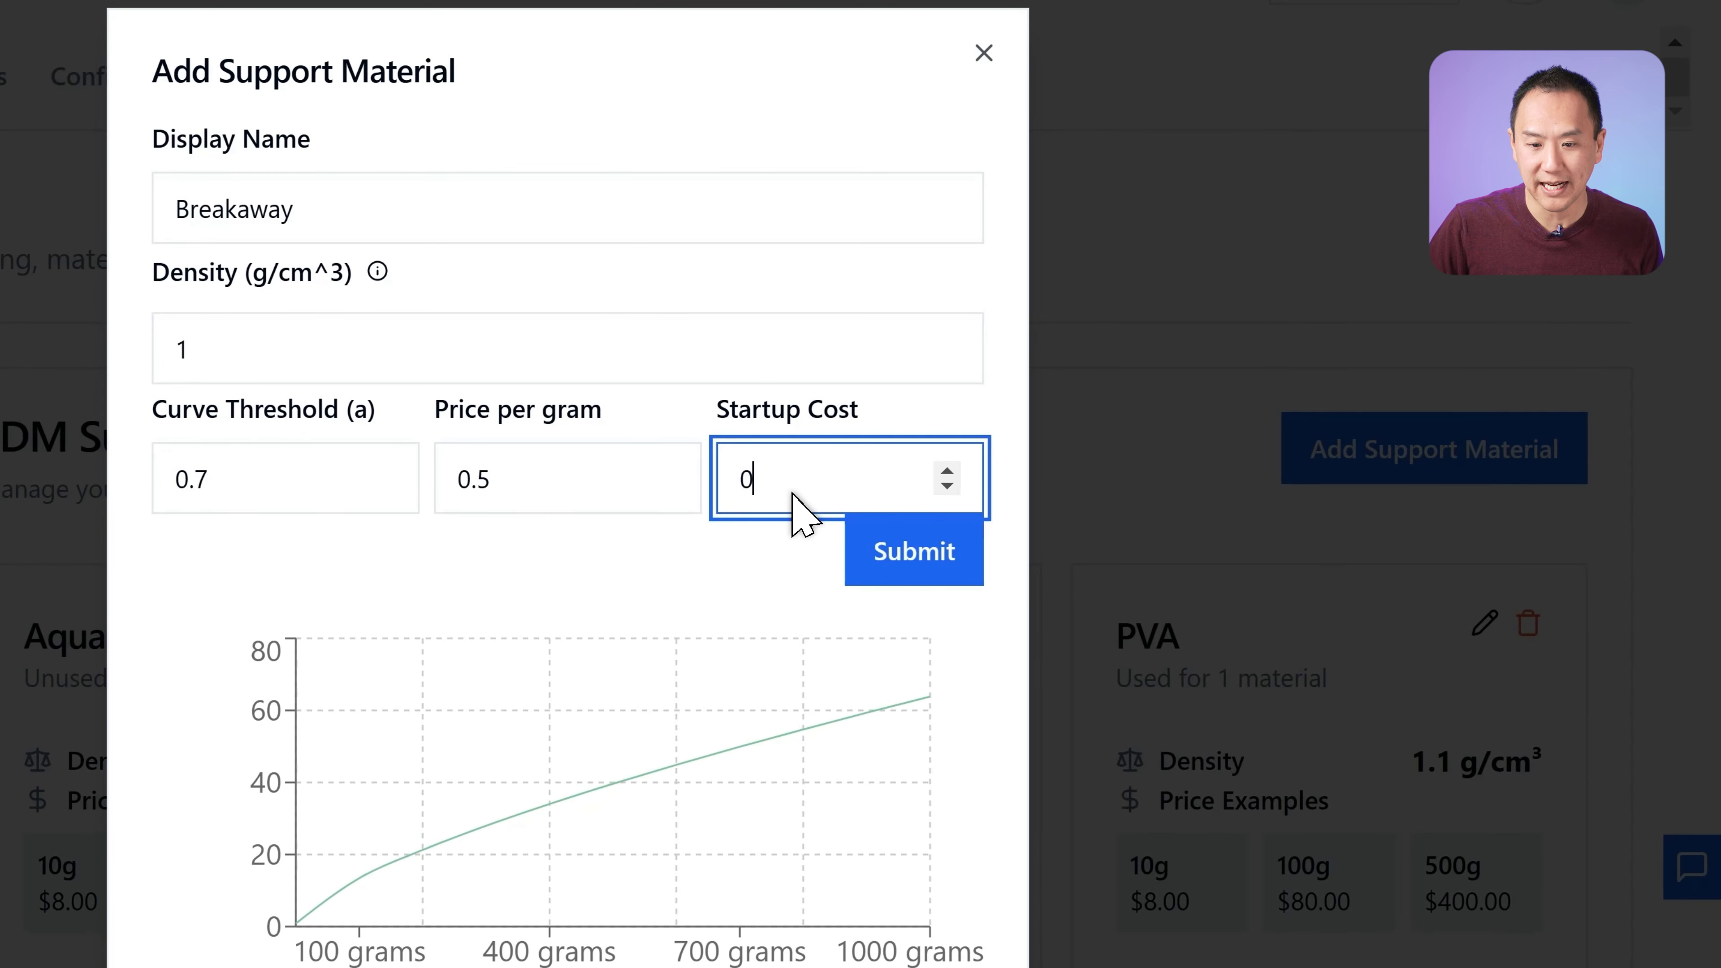
{"action": "left_click", "coordinate": [874, 542]}
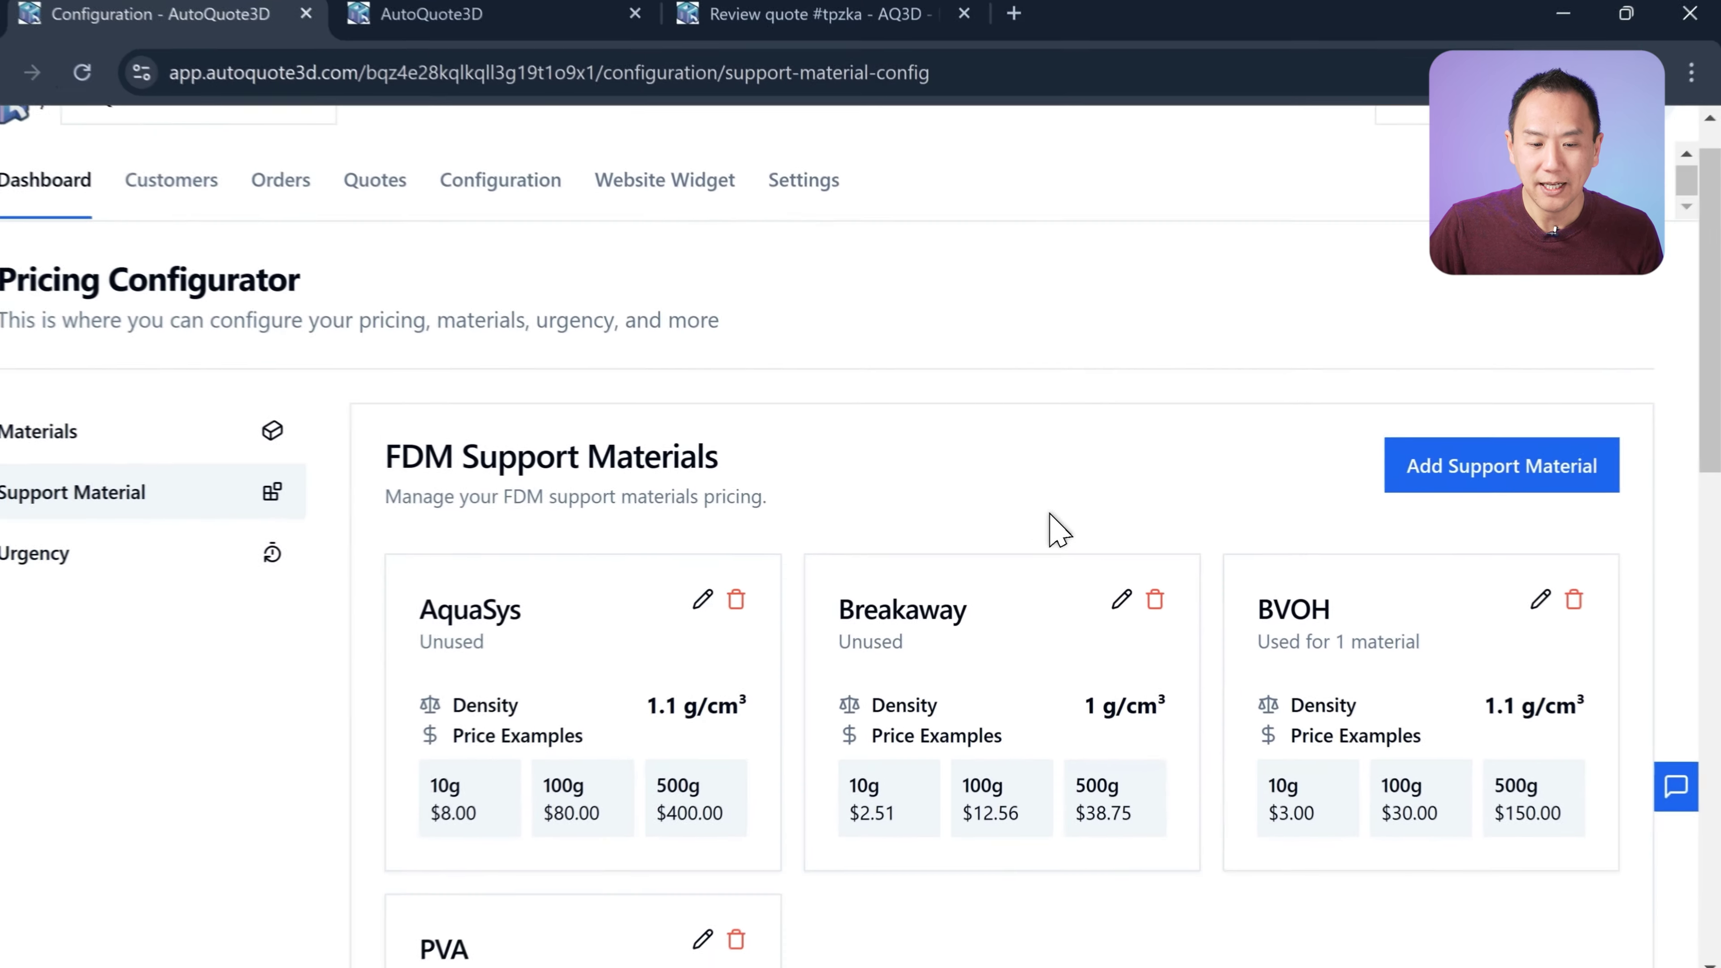
- Assign Breakaway as the support material for the PLA filament
{"action": "scroll", "coordinate": [965, 515], "scroll_direction": "down", "scroll_amount": 3}
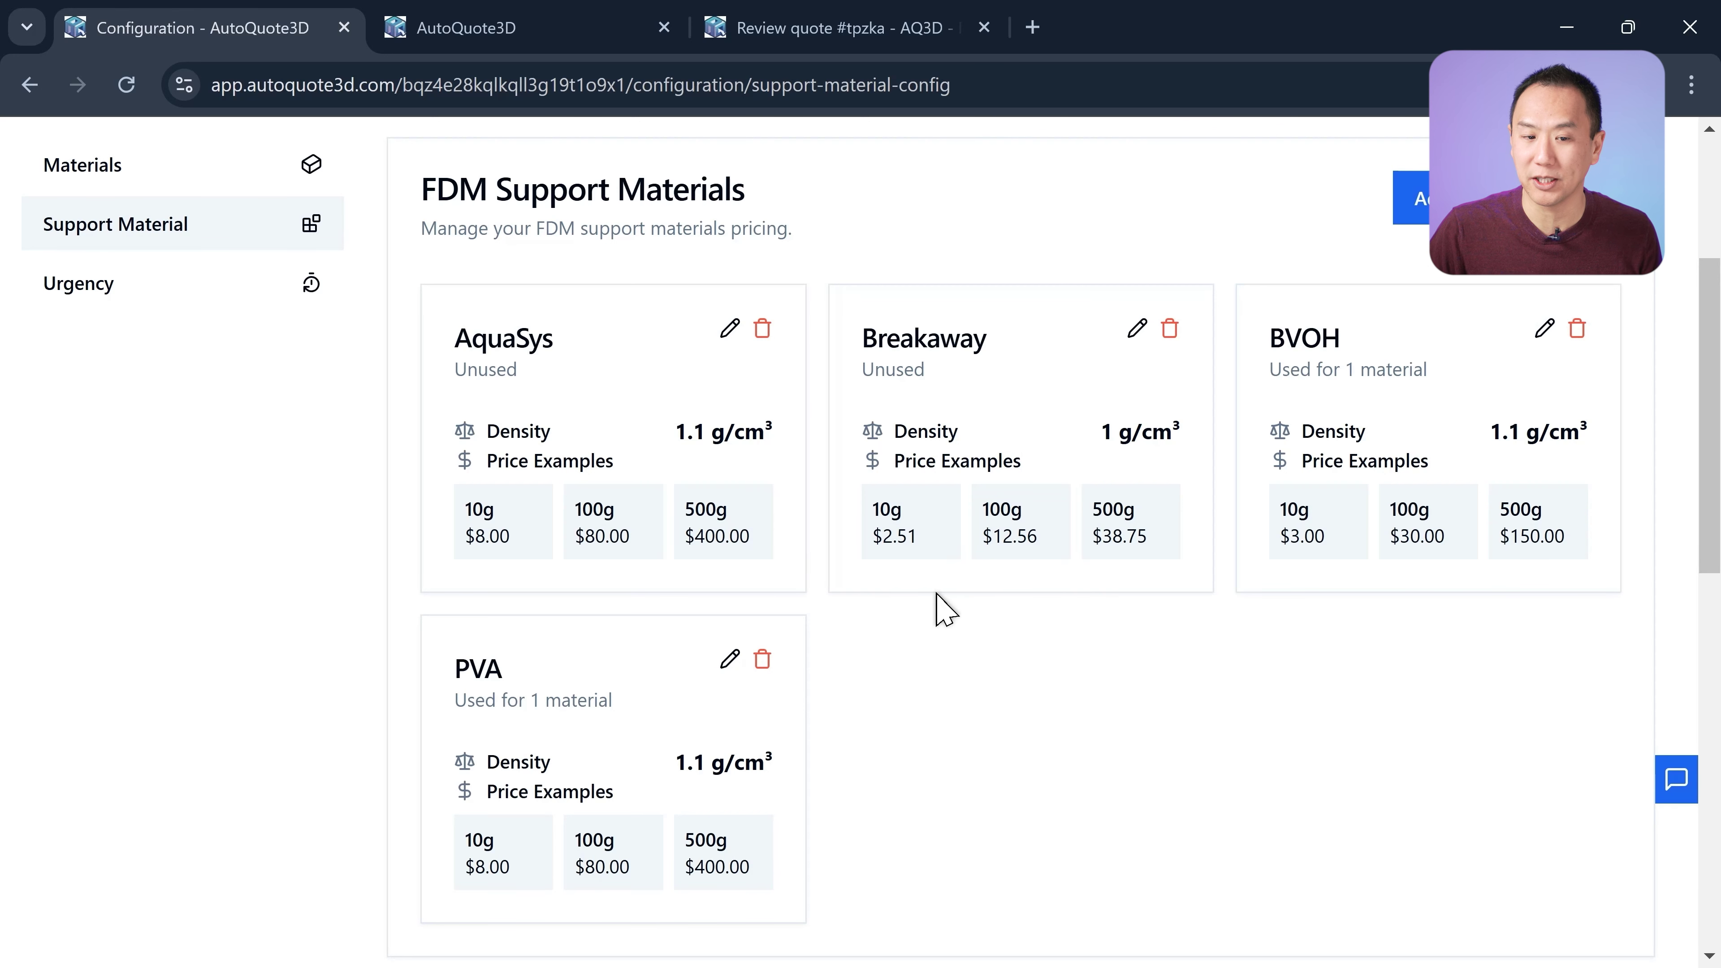
{"action": "scroll", "coordinate": [1049, 712], "scroll_direction": "down", "scroll_amount": 10}
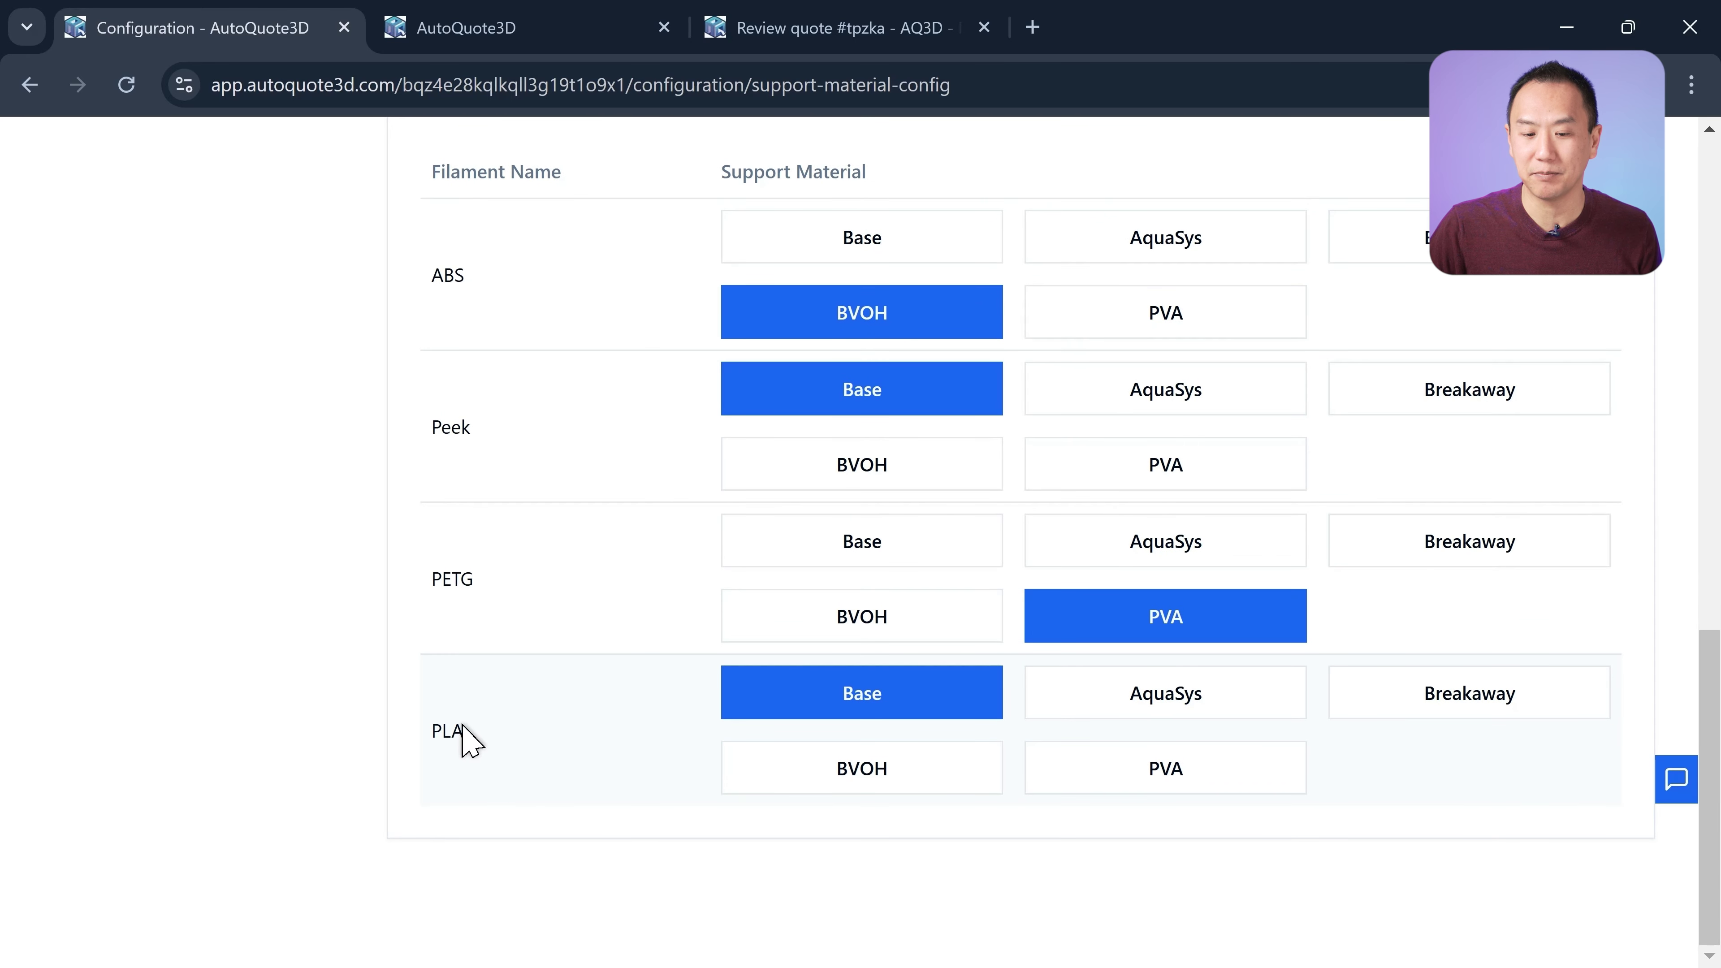
{"action": "left_click", "coordinate": [1386, 704]}
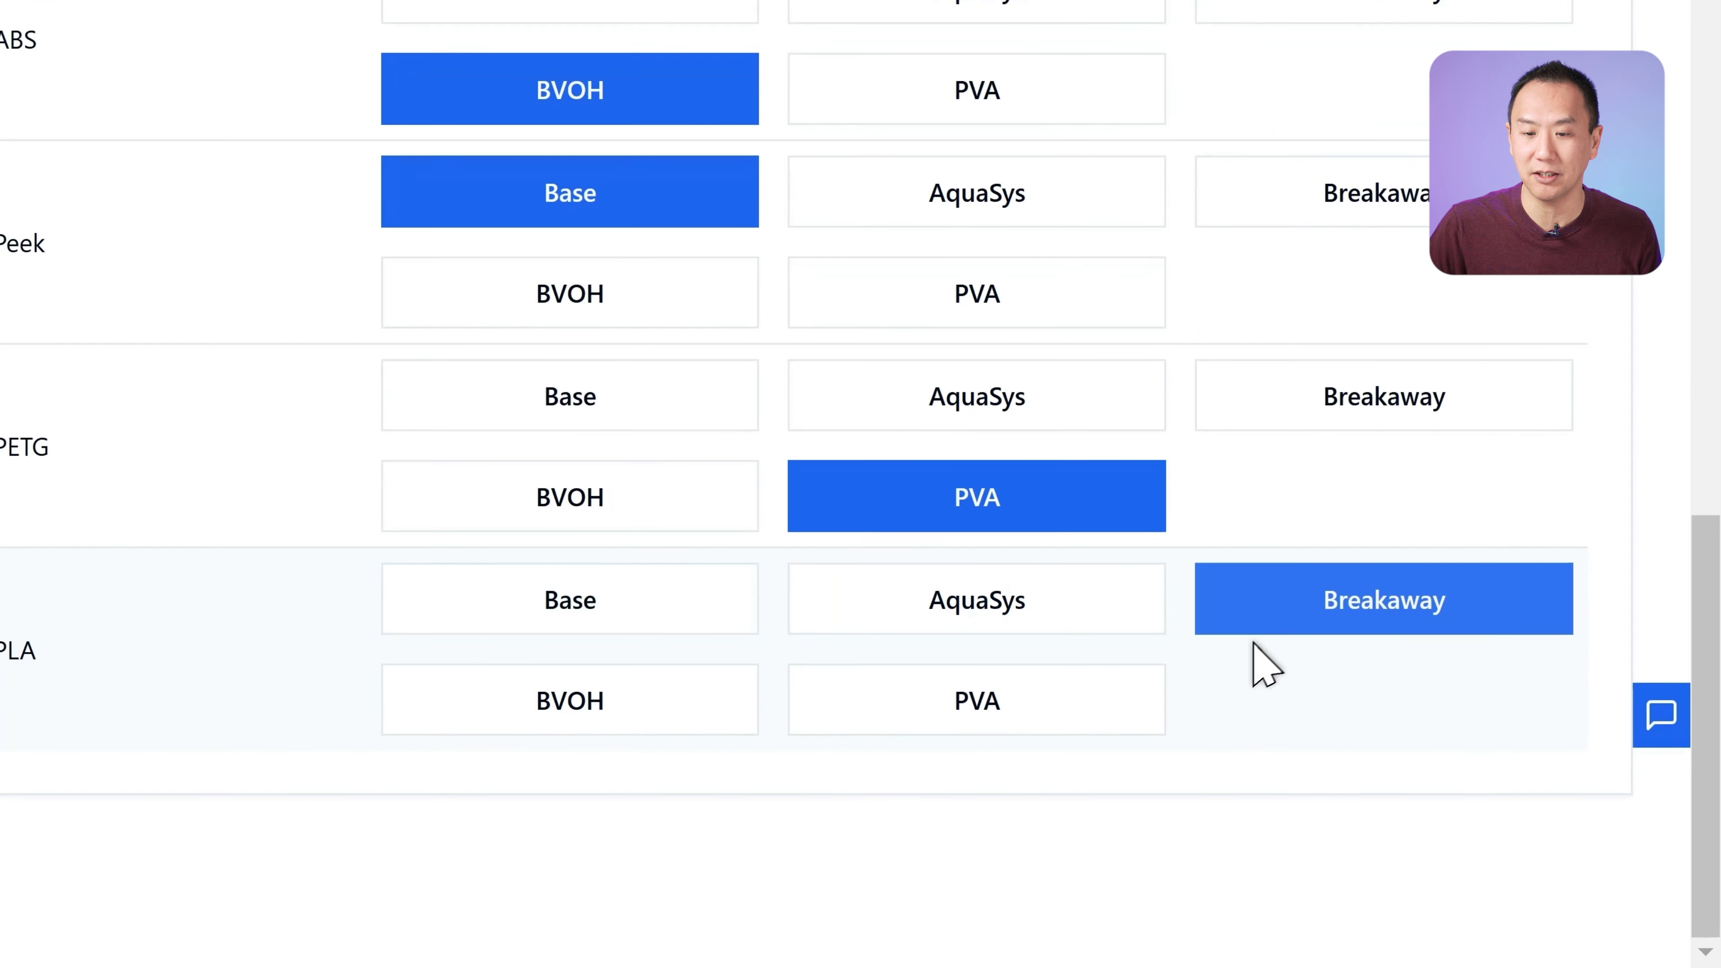
- Open the urgency settings and start a new urgency option named Super Urgent with the description 0-1 Day
{"action": "scroll", "coordinate": [1239, 800], "scroll_direction": "up", "scroll_amount": 10}
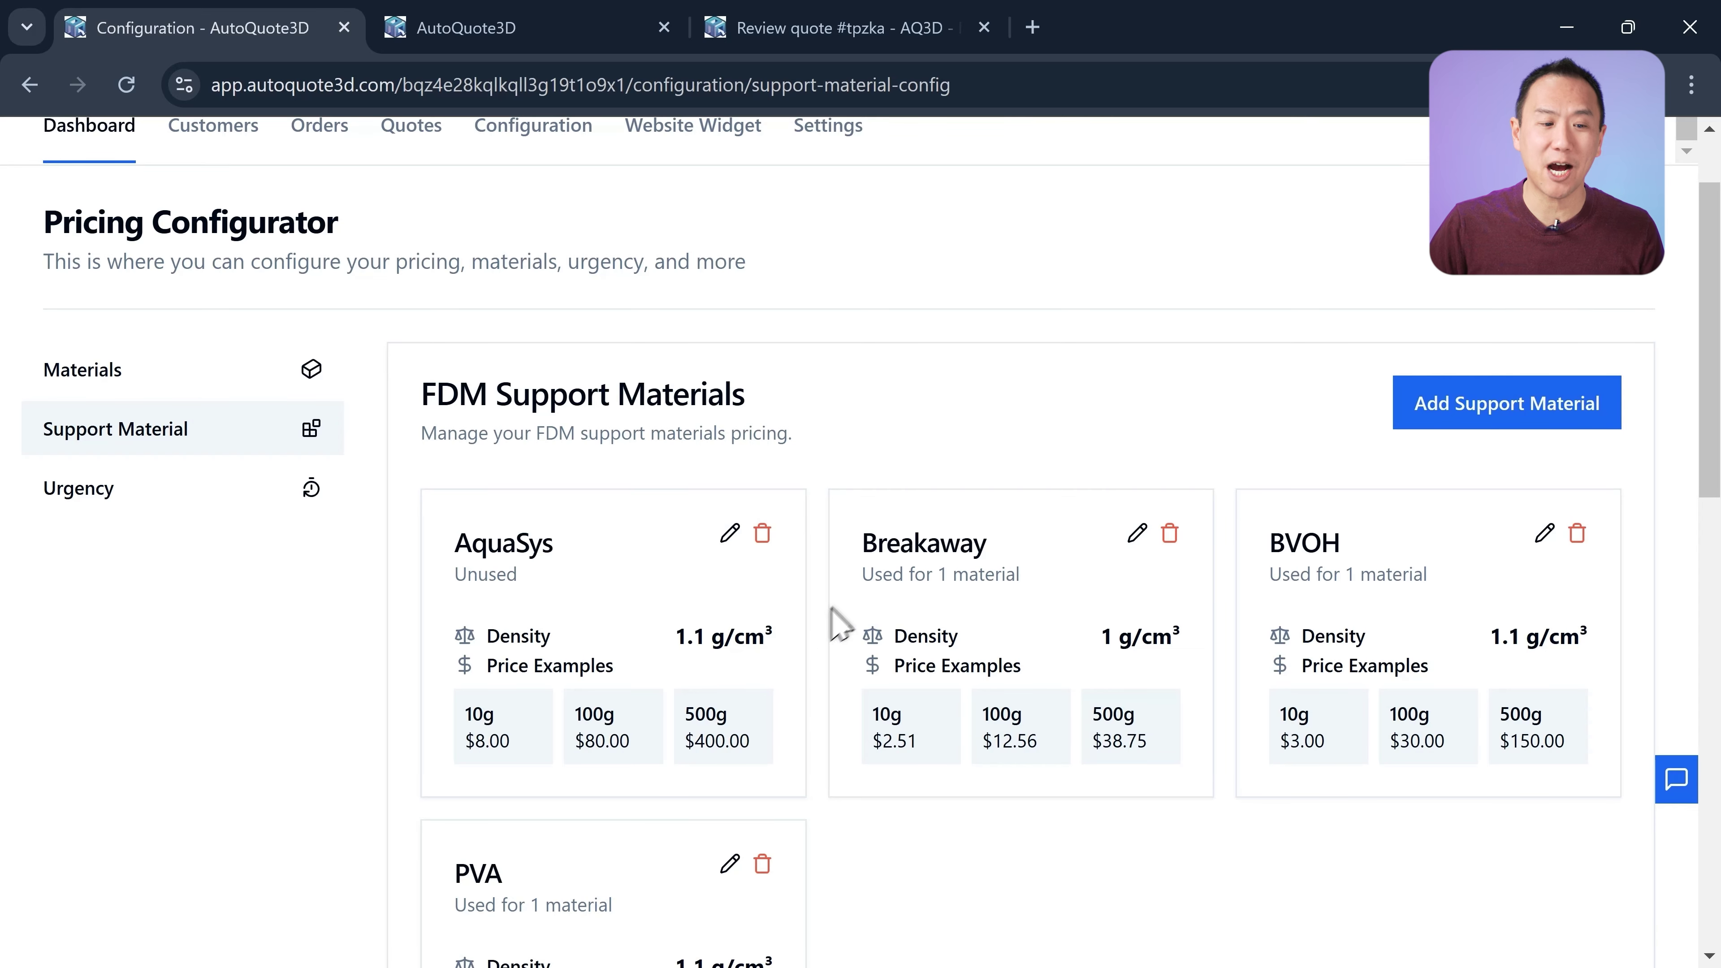
{"action": "left_click", "coordinate": [95, 370]}
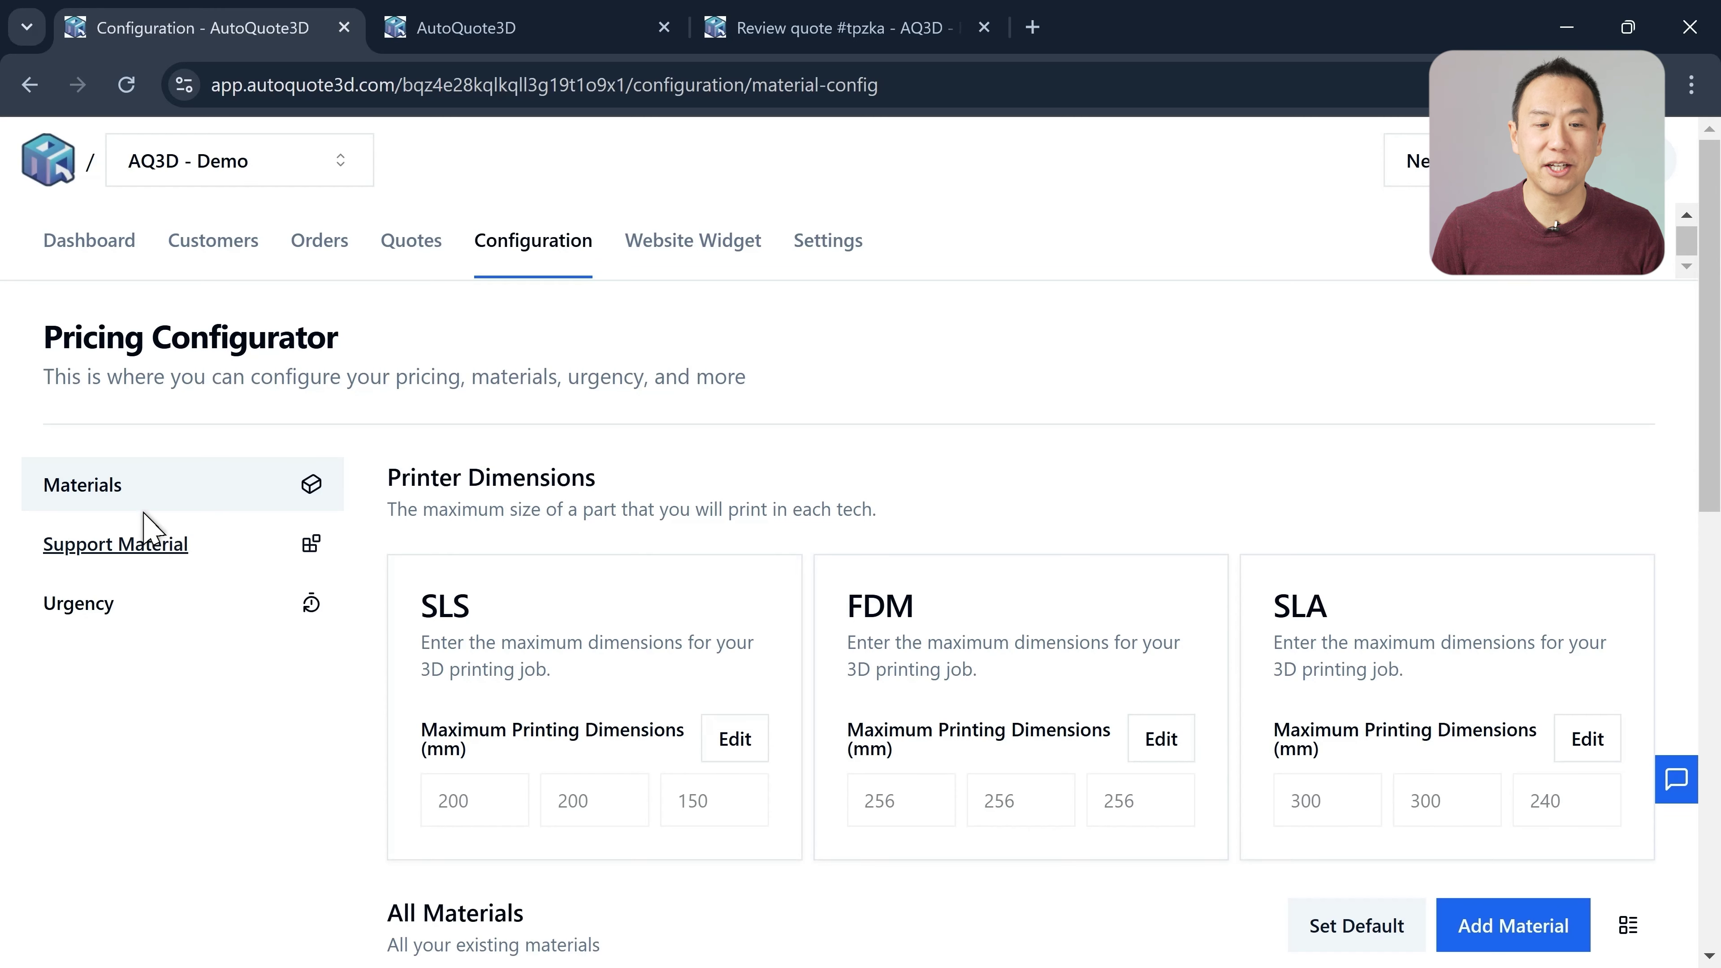
{"action": "left_click", "coordinate": [103, 603]}
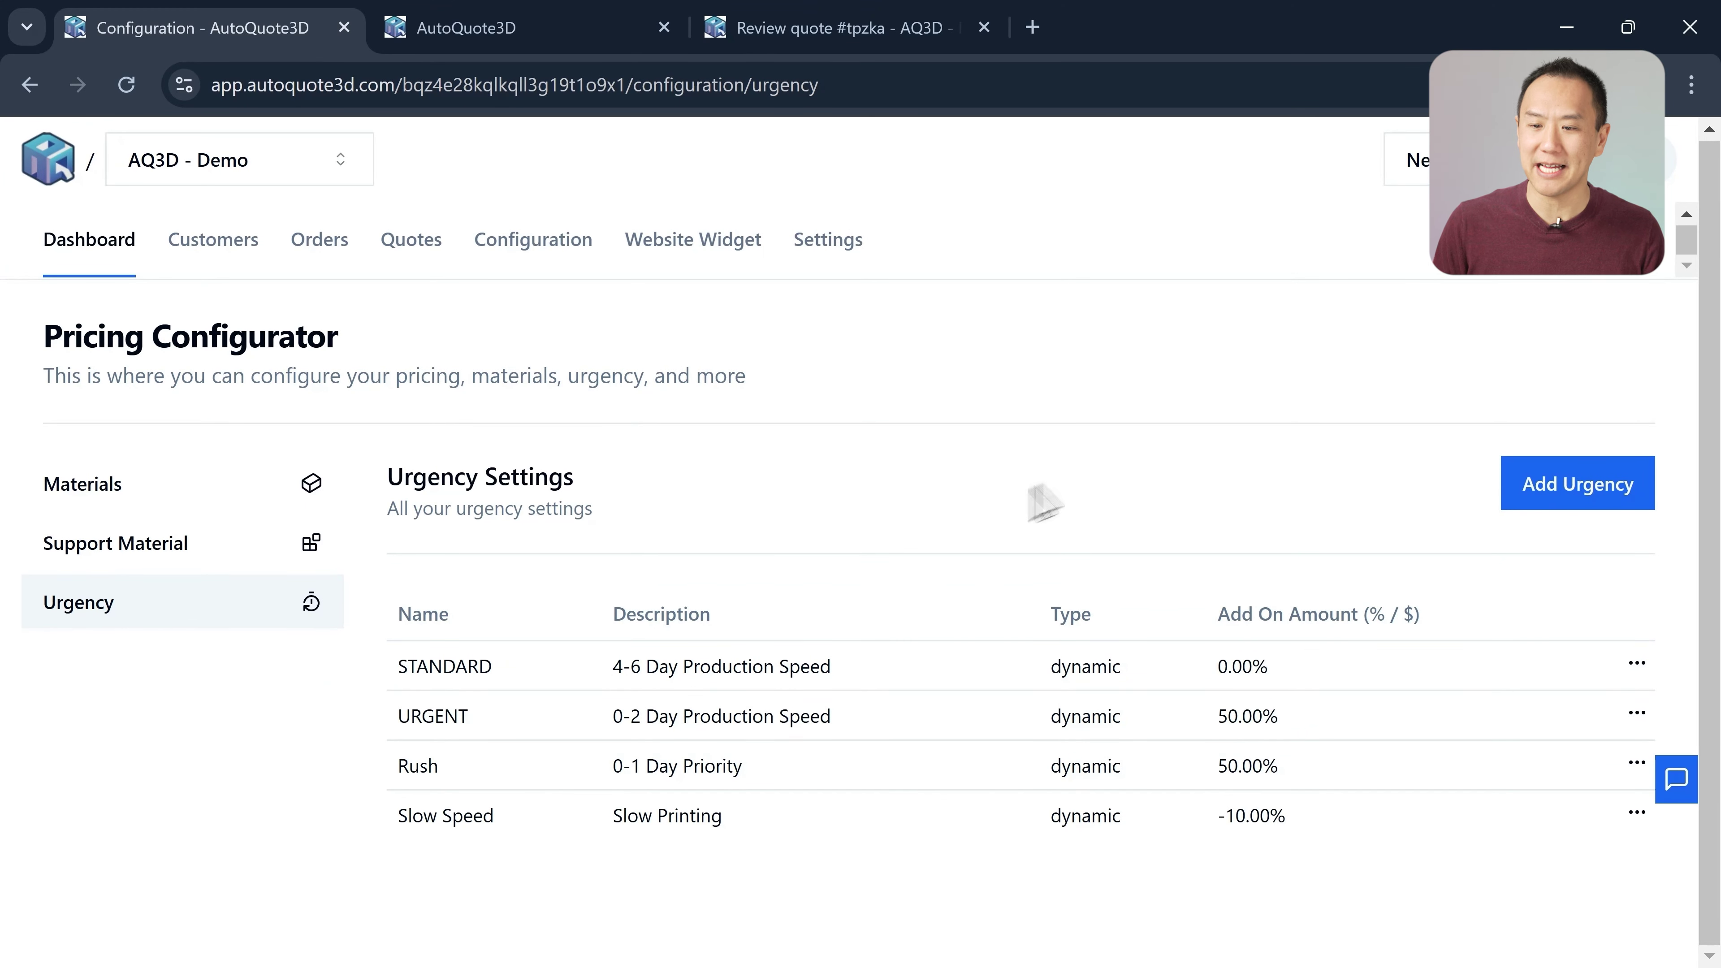
{"action": "left_click", "coordinate": [1544, 483]}
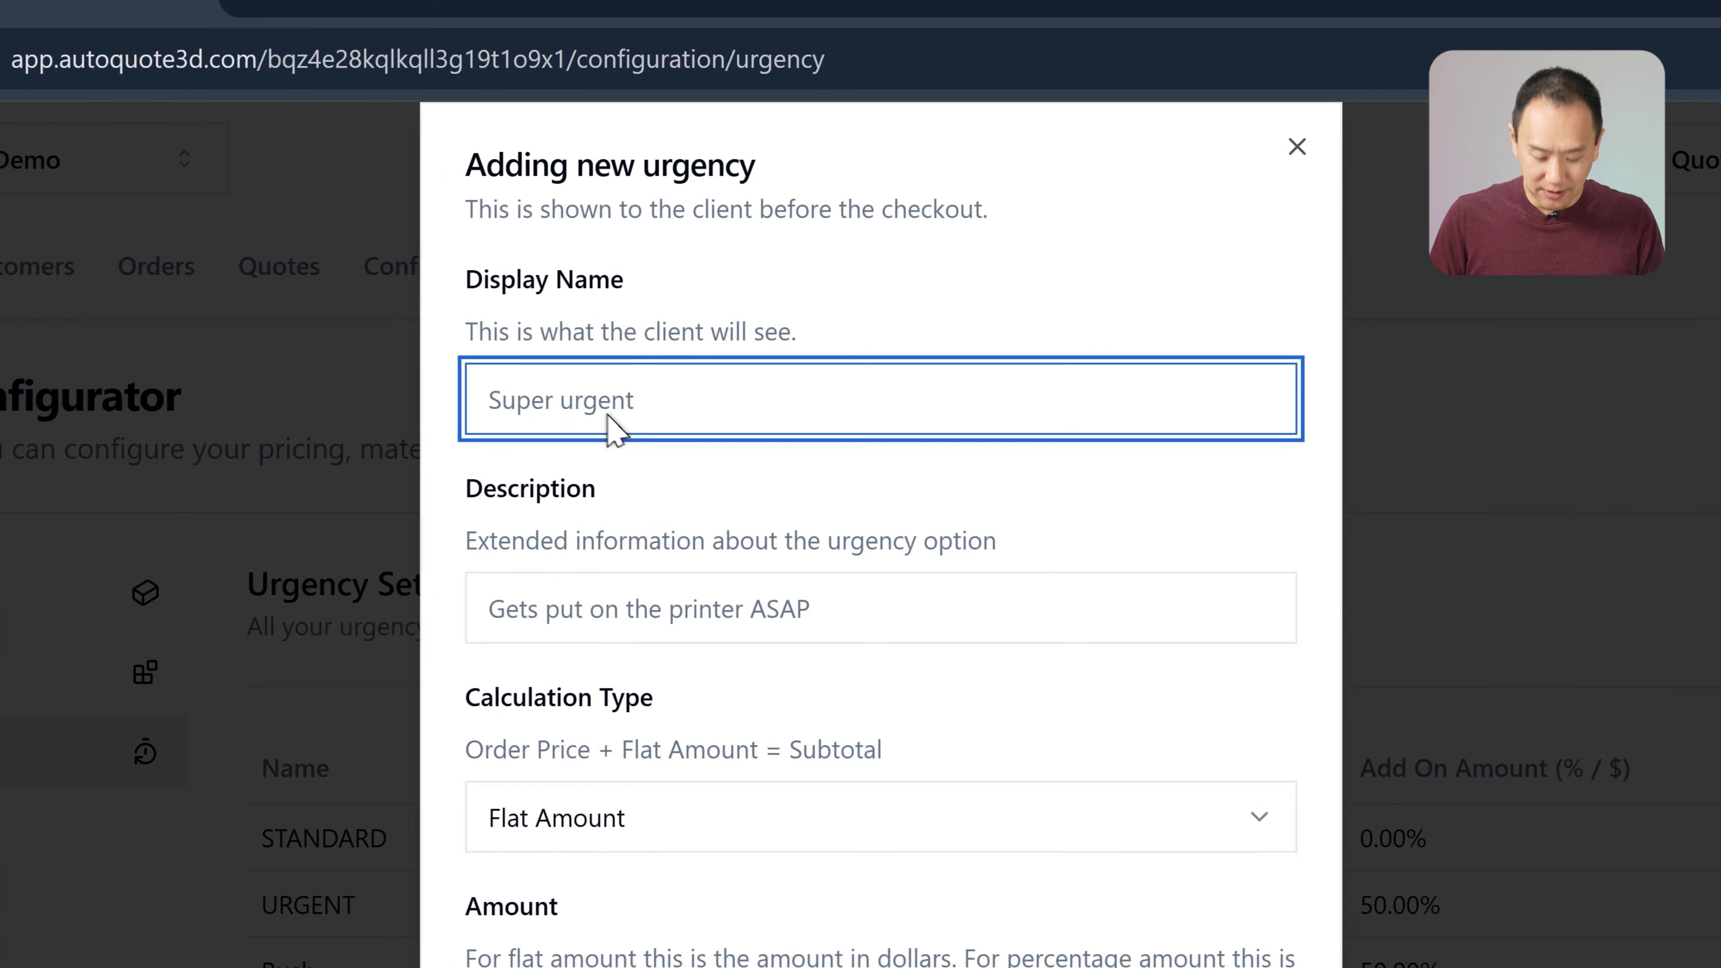
{"action": "type", "text": "Super "}
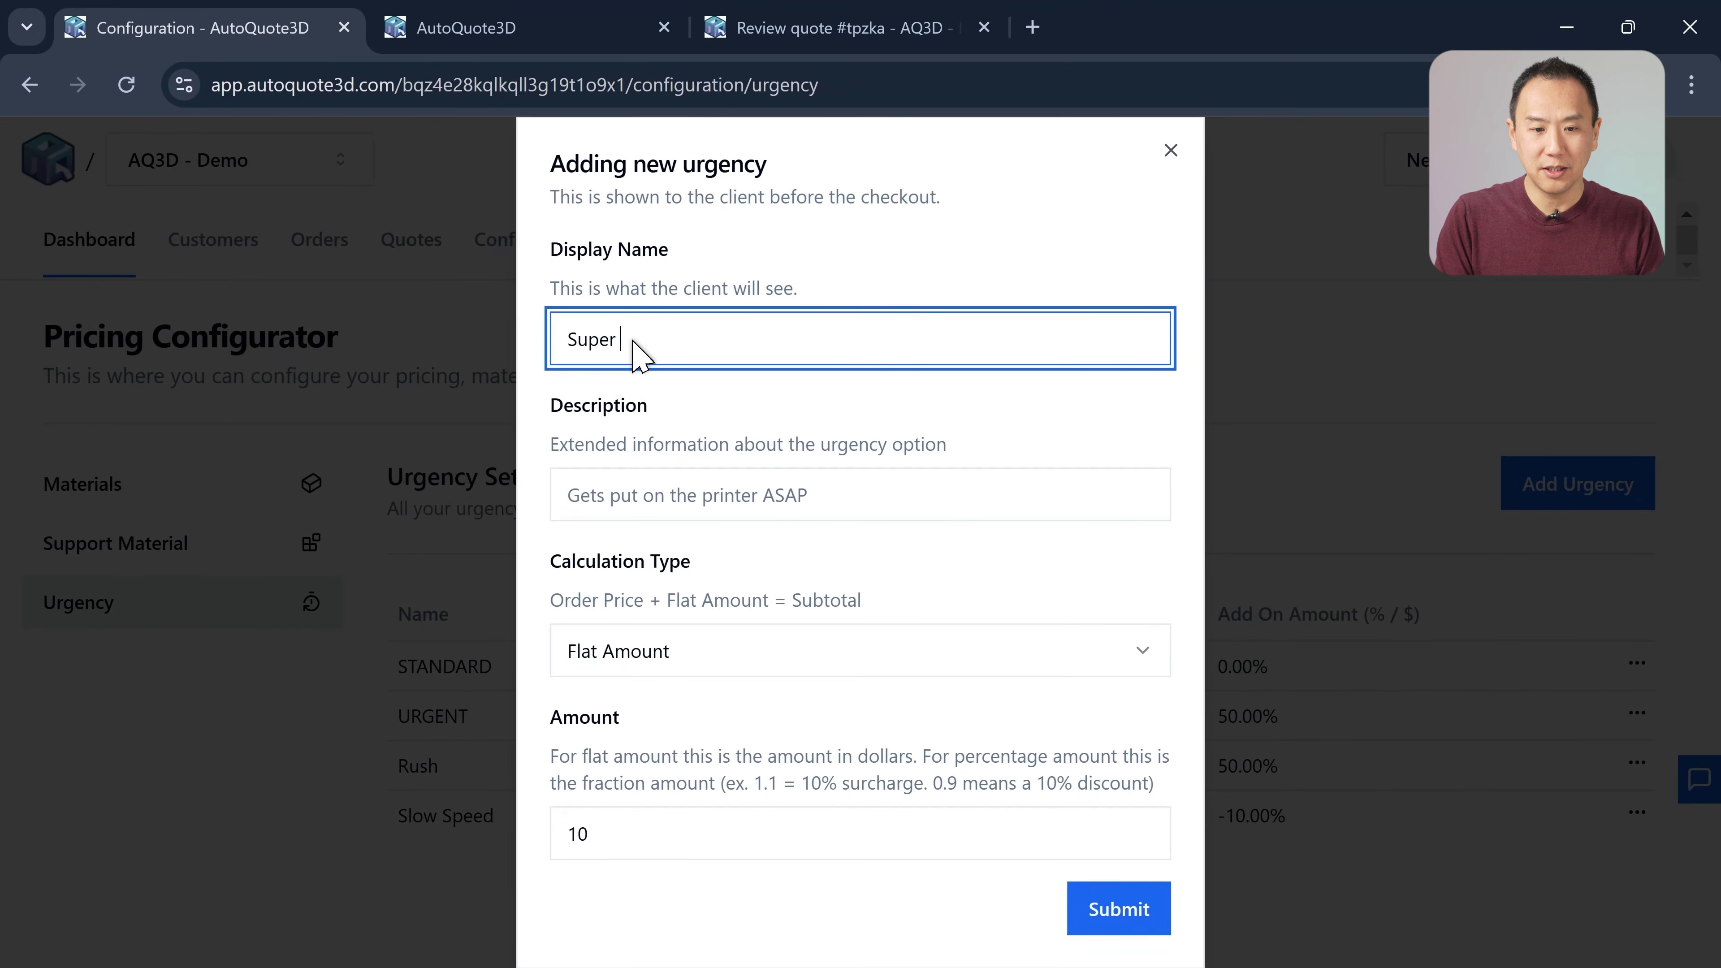
{"action": "type", "text": "Urgent"}
{"action": "left_click", "coordinate": [786, 512]}
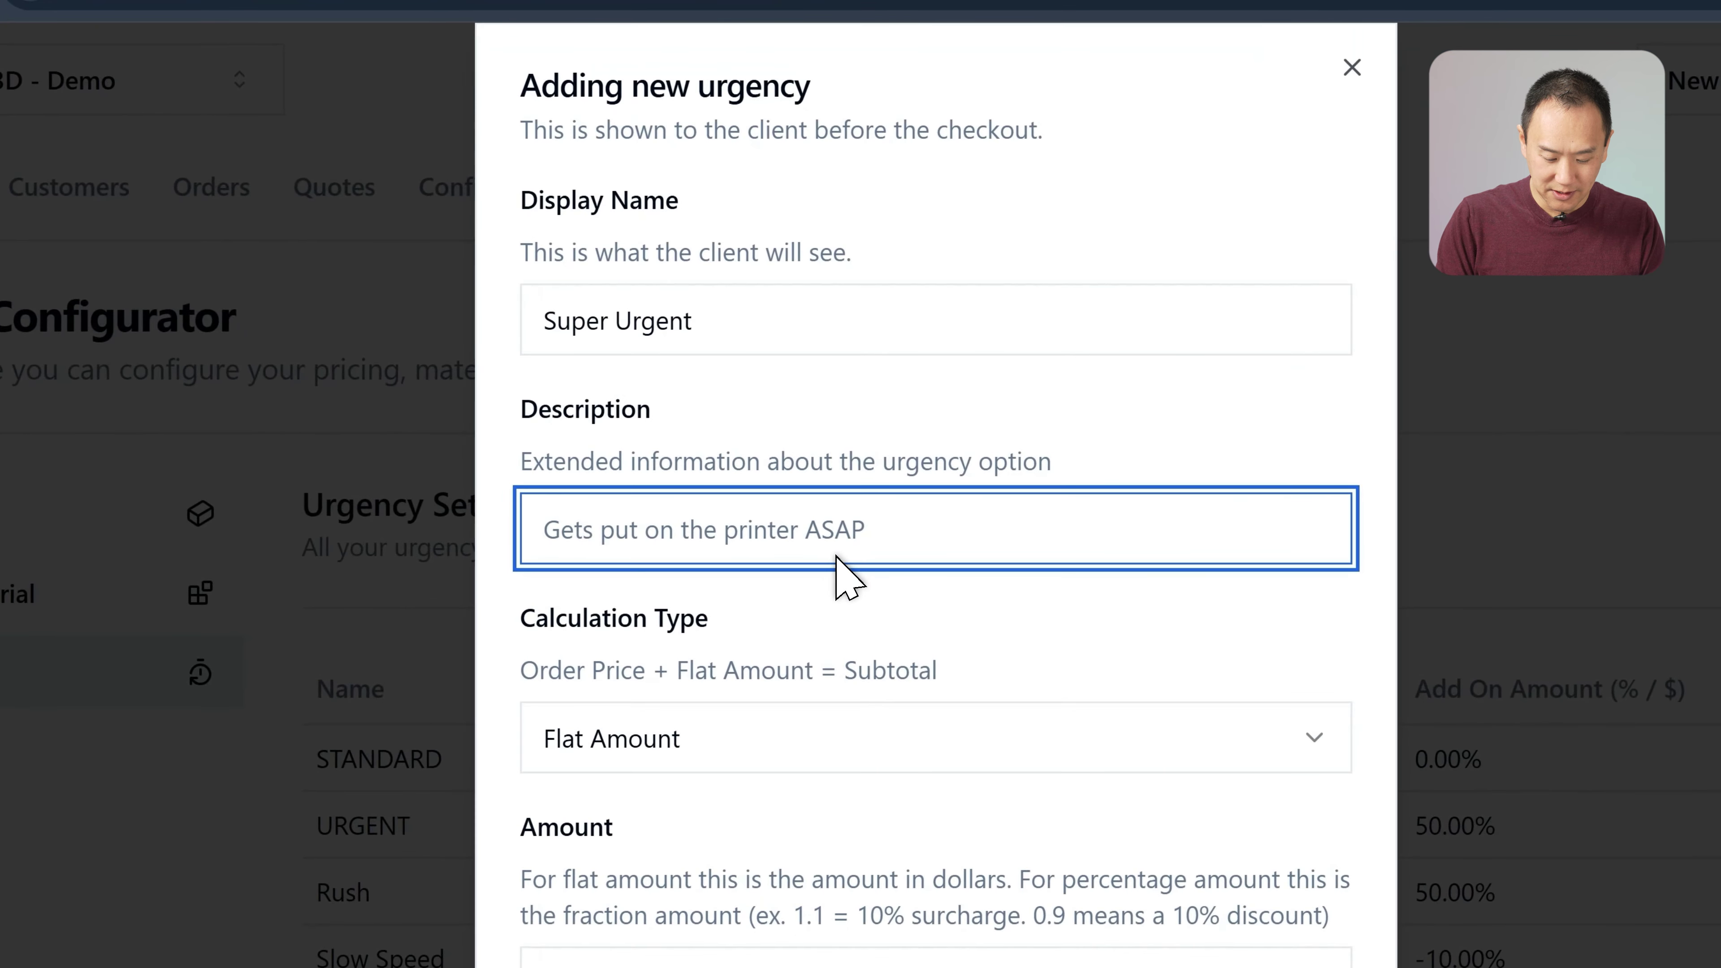
{"action": "type", "text": "0-1 Day"}
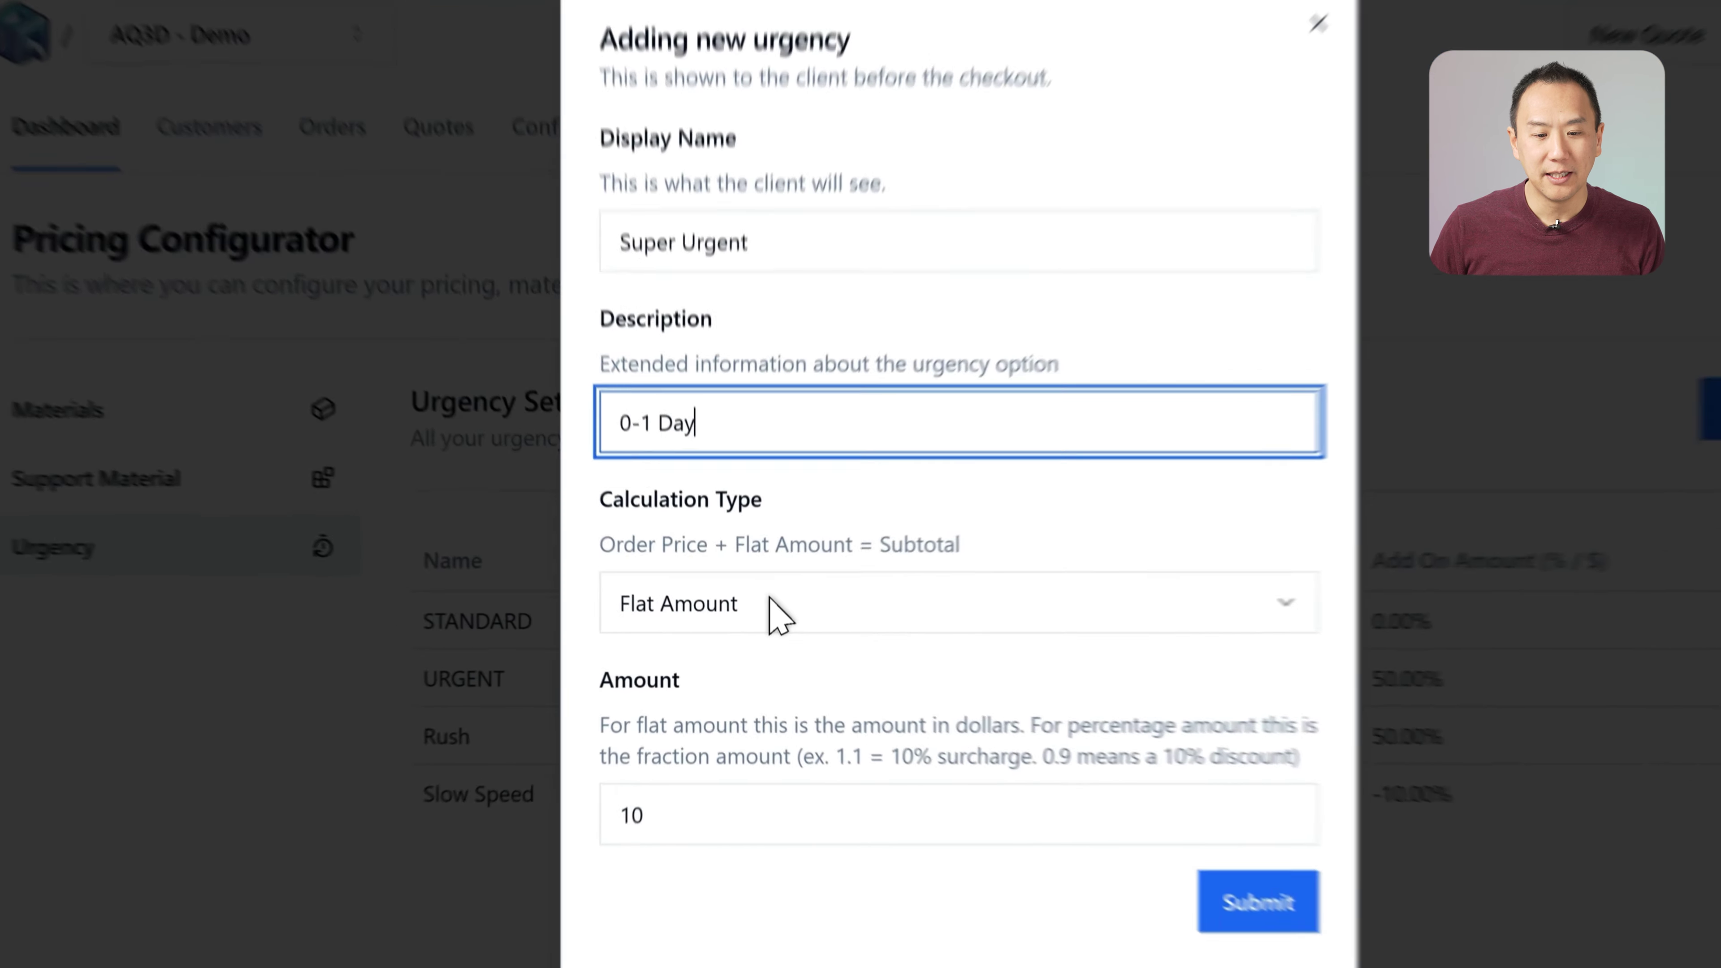
- Set the urgency option's calculation type to Percentage and its amount to 1.6, and try to submit it
{"action": "left_click", "coordinate": [705, 655]}
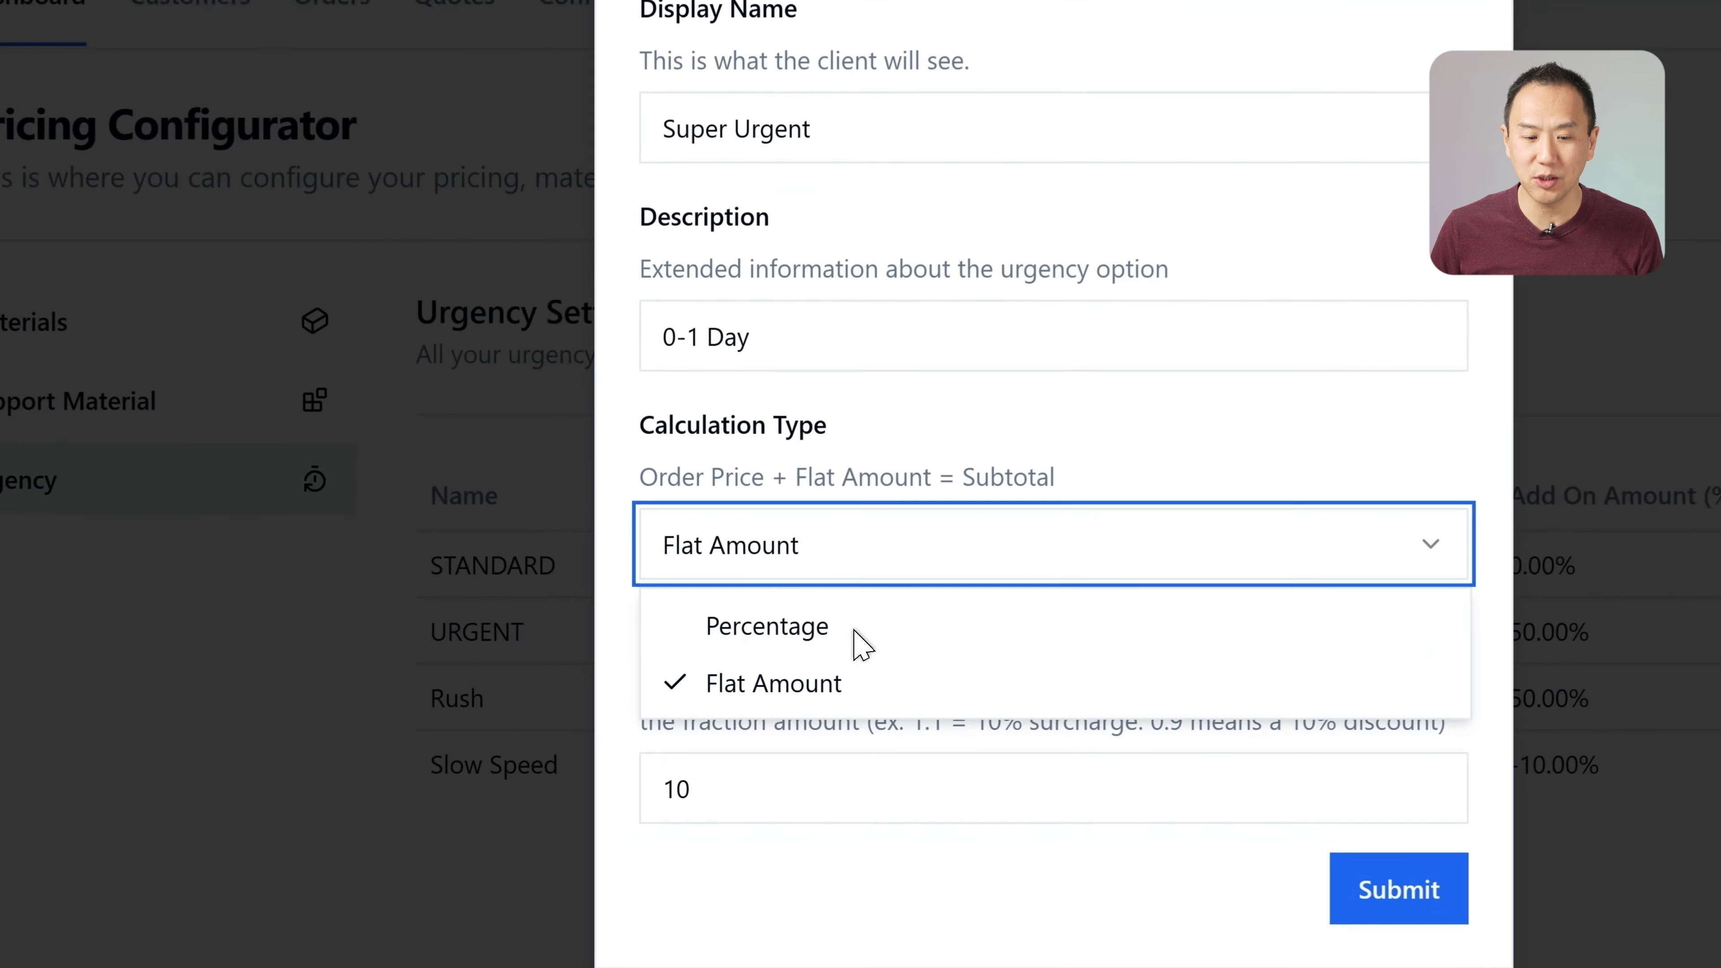
{"action": "left_click", "coordinate": [698, 713]}
{"action": "left_click", "coordinate": [682, 833]}
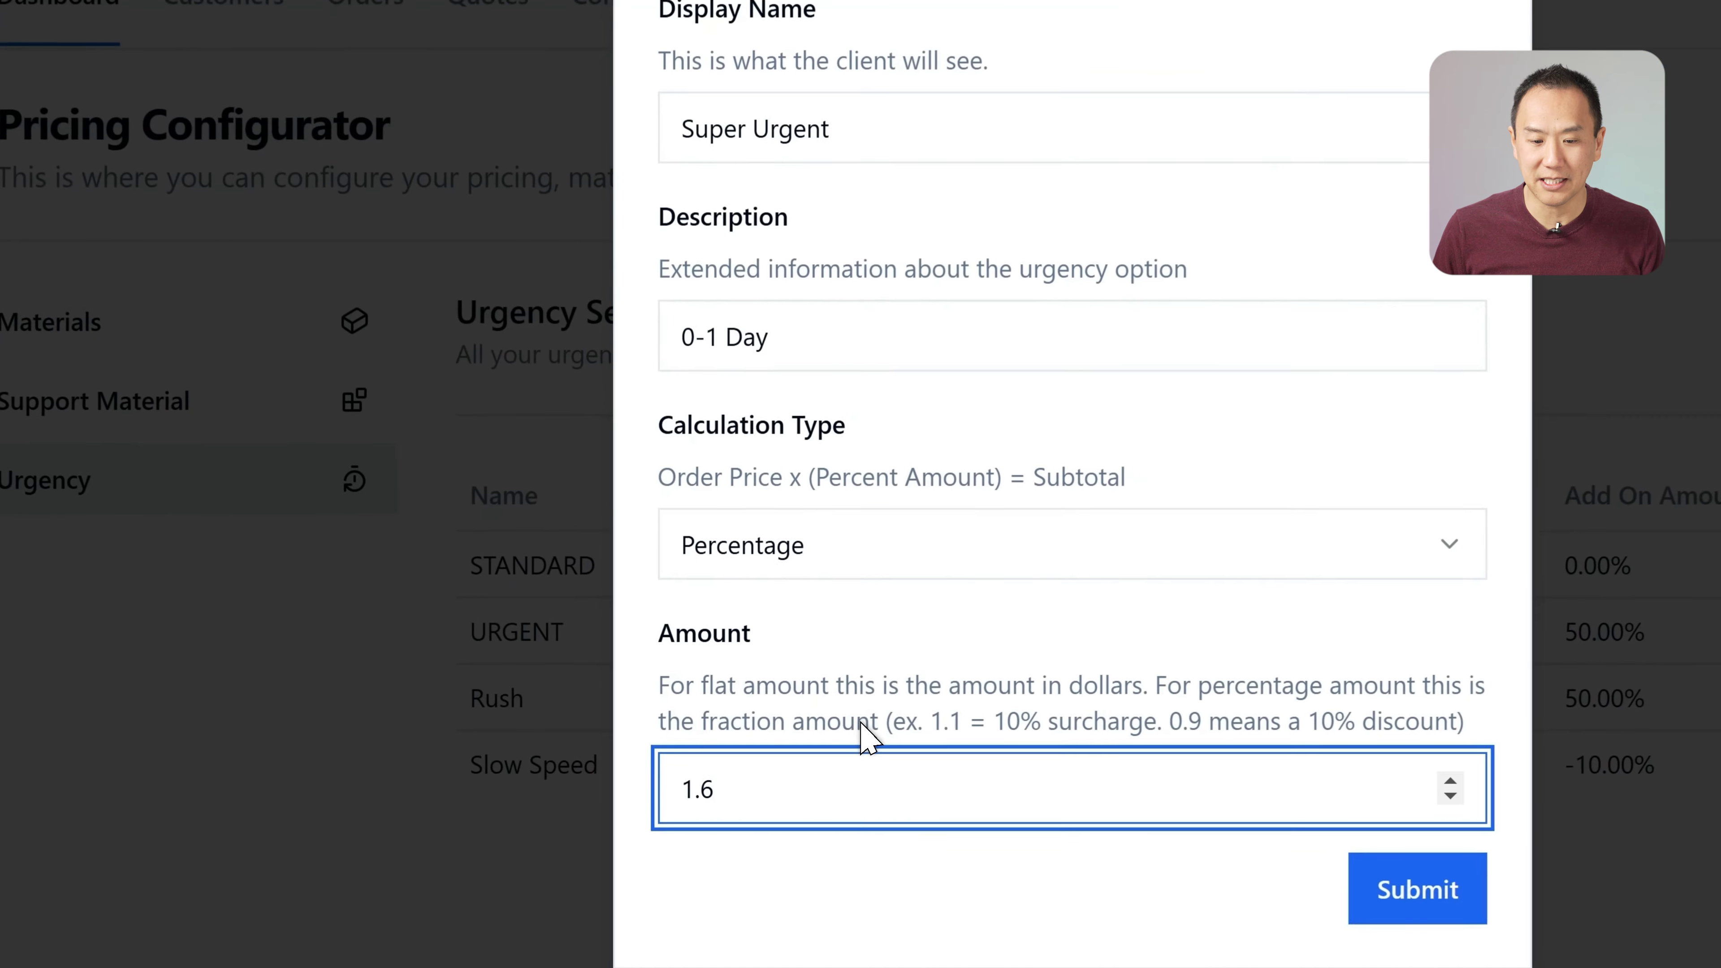
{"action": "left_click_drag", "start_coordinate": [686, 783], "coordinate": [1137, 783]}
{"action": "left_click", "coordinate": [1095, 724]}
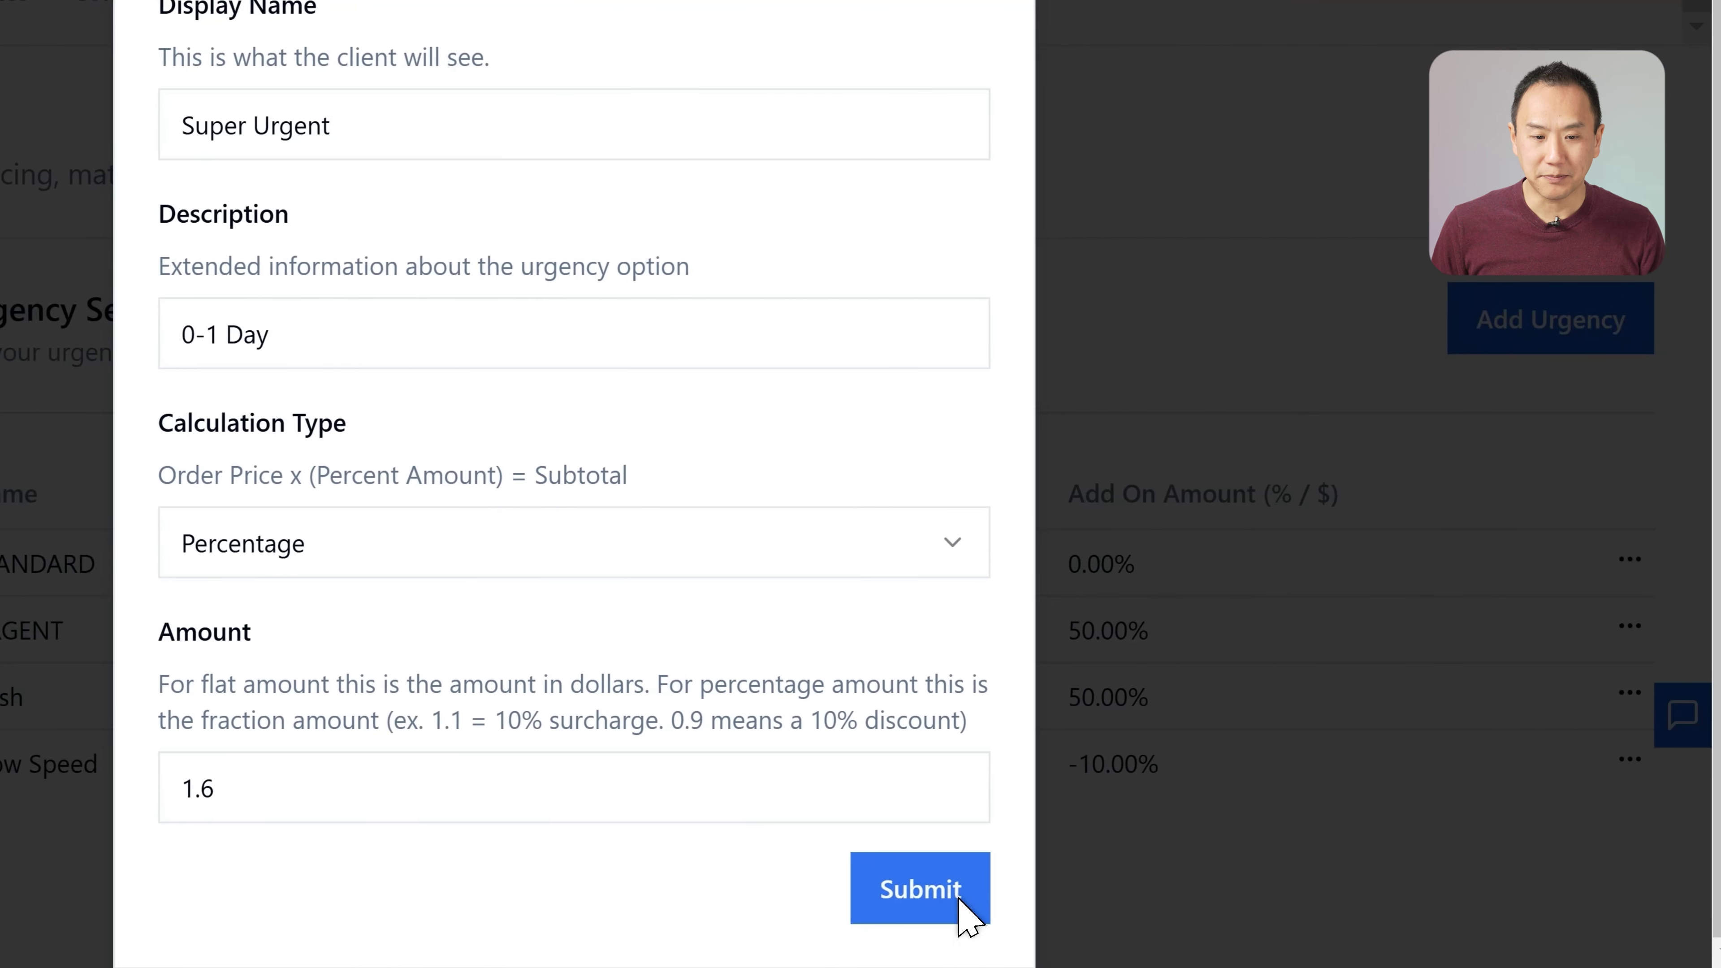
{"action": "left_click", "coordinate": [1023, 908]}
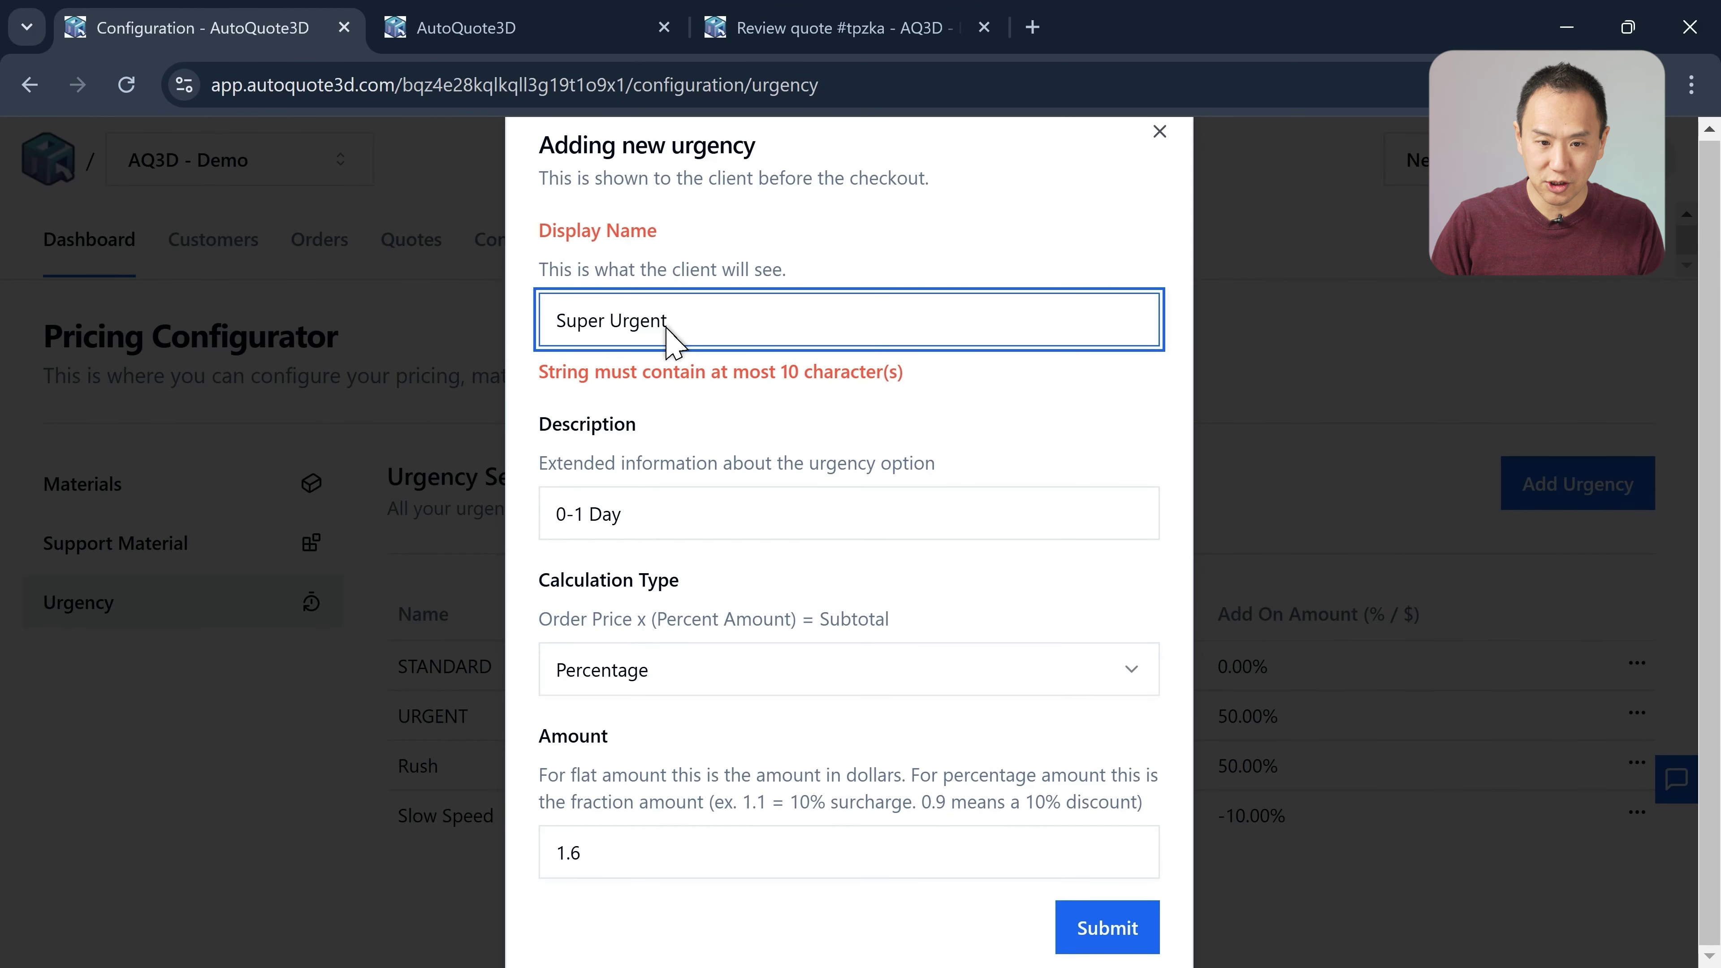
- Change the urgency option's display name to Super Fast and submit it
{"action": "key", "text": "BackSpace"}
{"action": "key", "text": "BackSpace"}
{"action": "key", "text": "BackSpace"}
{"action": "key", "text": "BackSpace"}
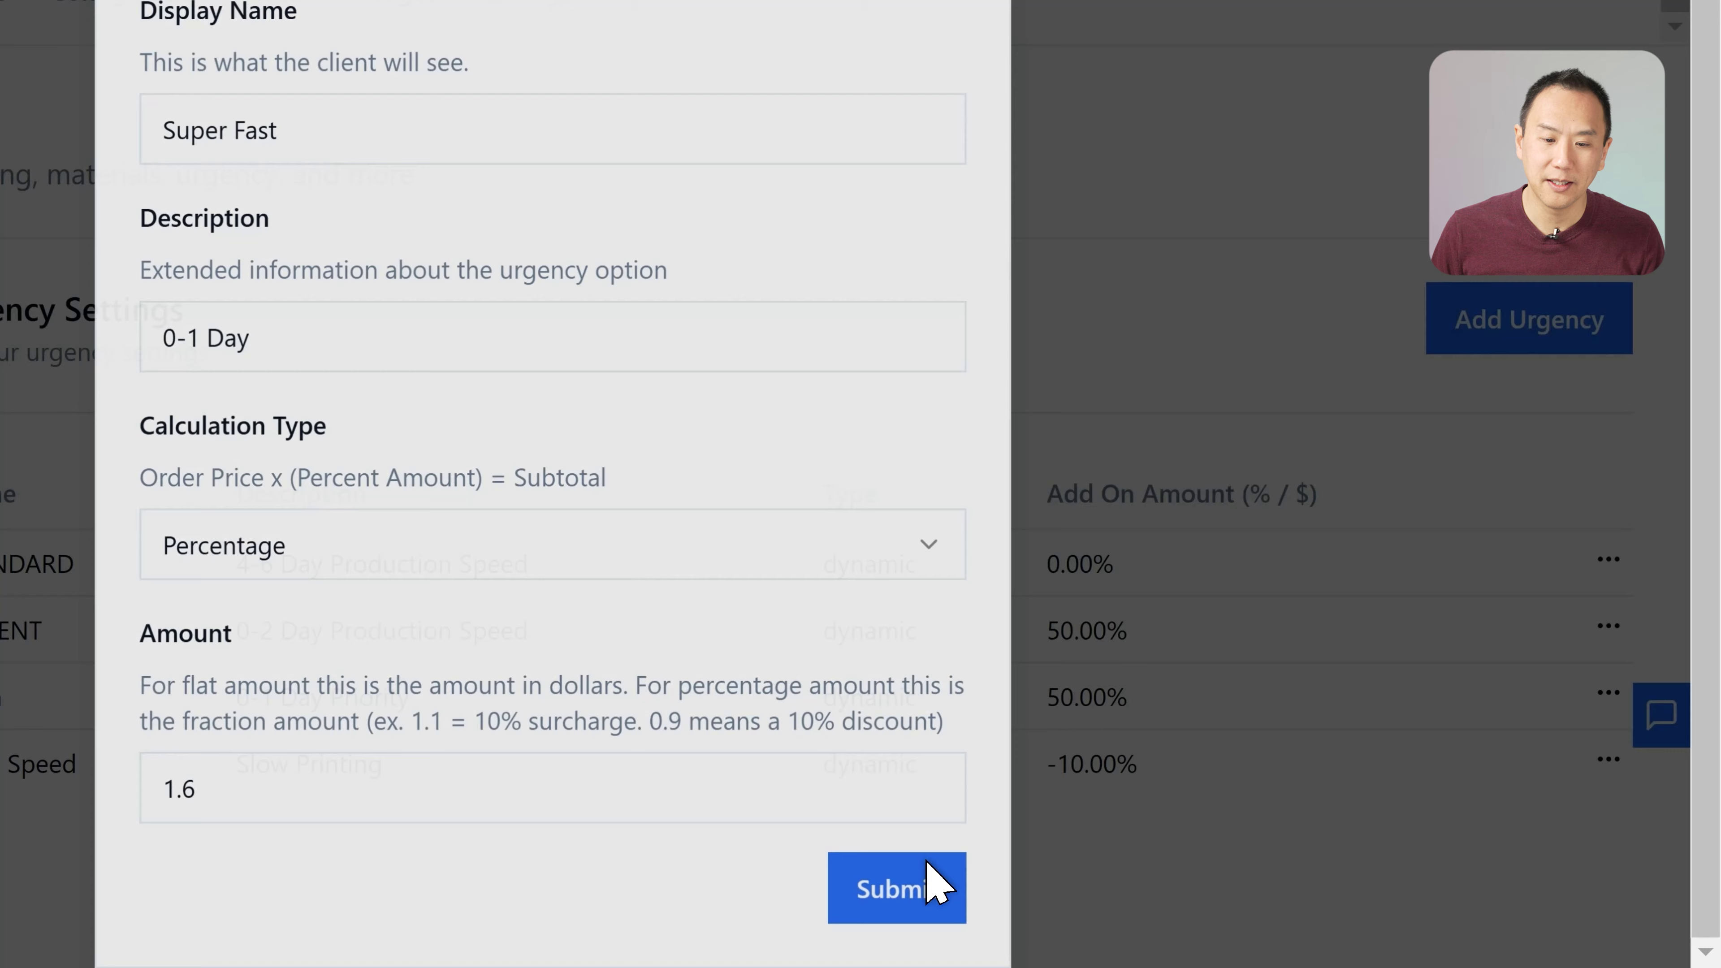
{"action": "left_click", "coordinate": [1131, 904]}
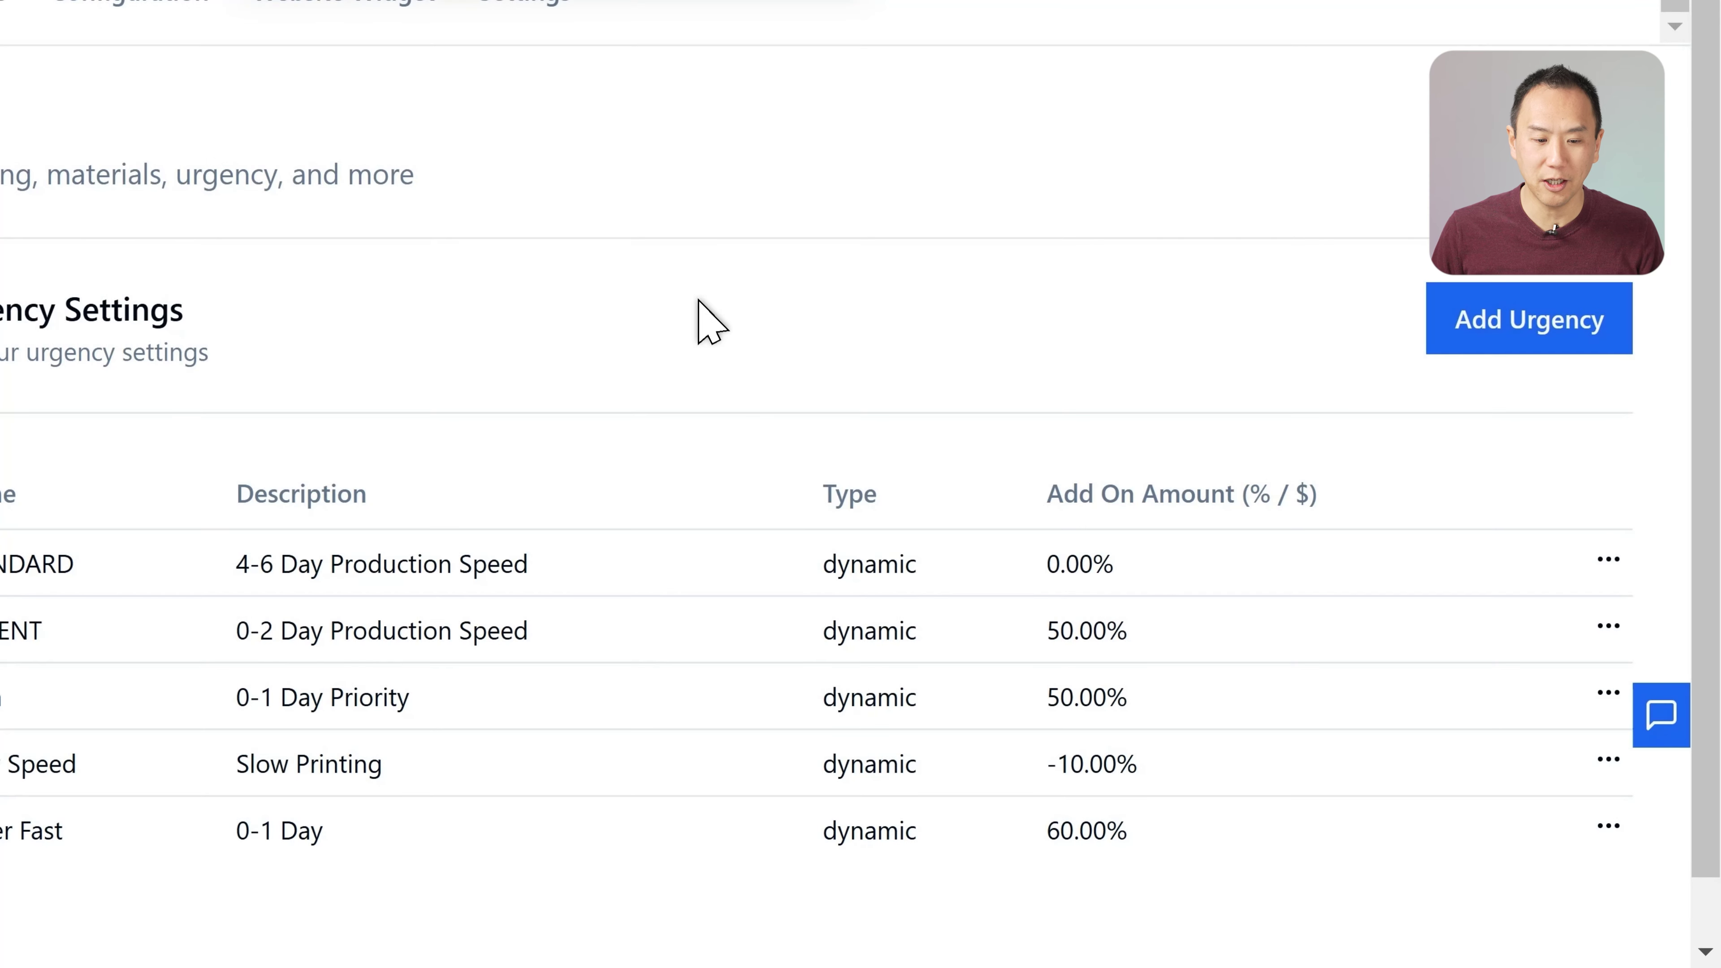
- Examine the name, description, type and add-on amount of the Super Fast urgency option, and the Slow Speed option
{"action": "left_click_drag", "start_coordinate": [650, 766], "coordinate": [532, 764]}
{"action": "left_click_drag", "start_coordinate": [923, 779], "coordinate": [835, 764]}
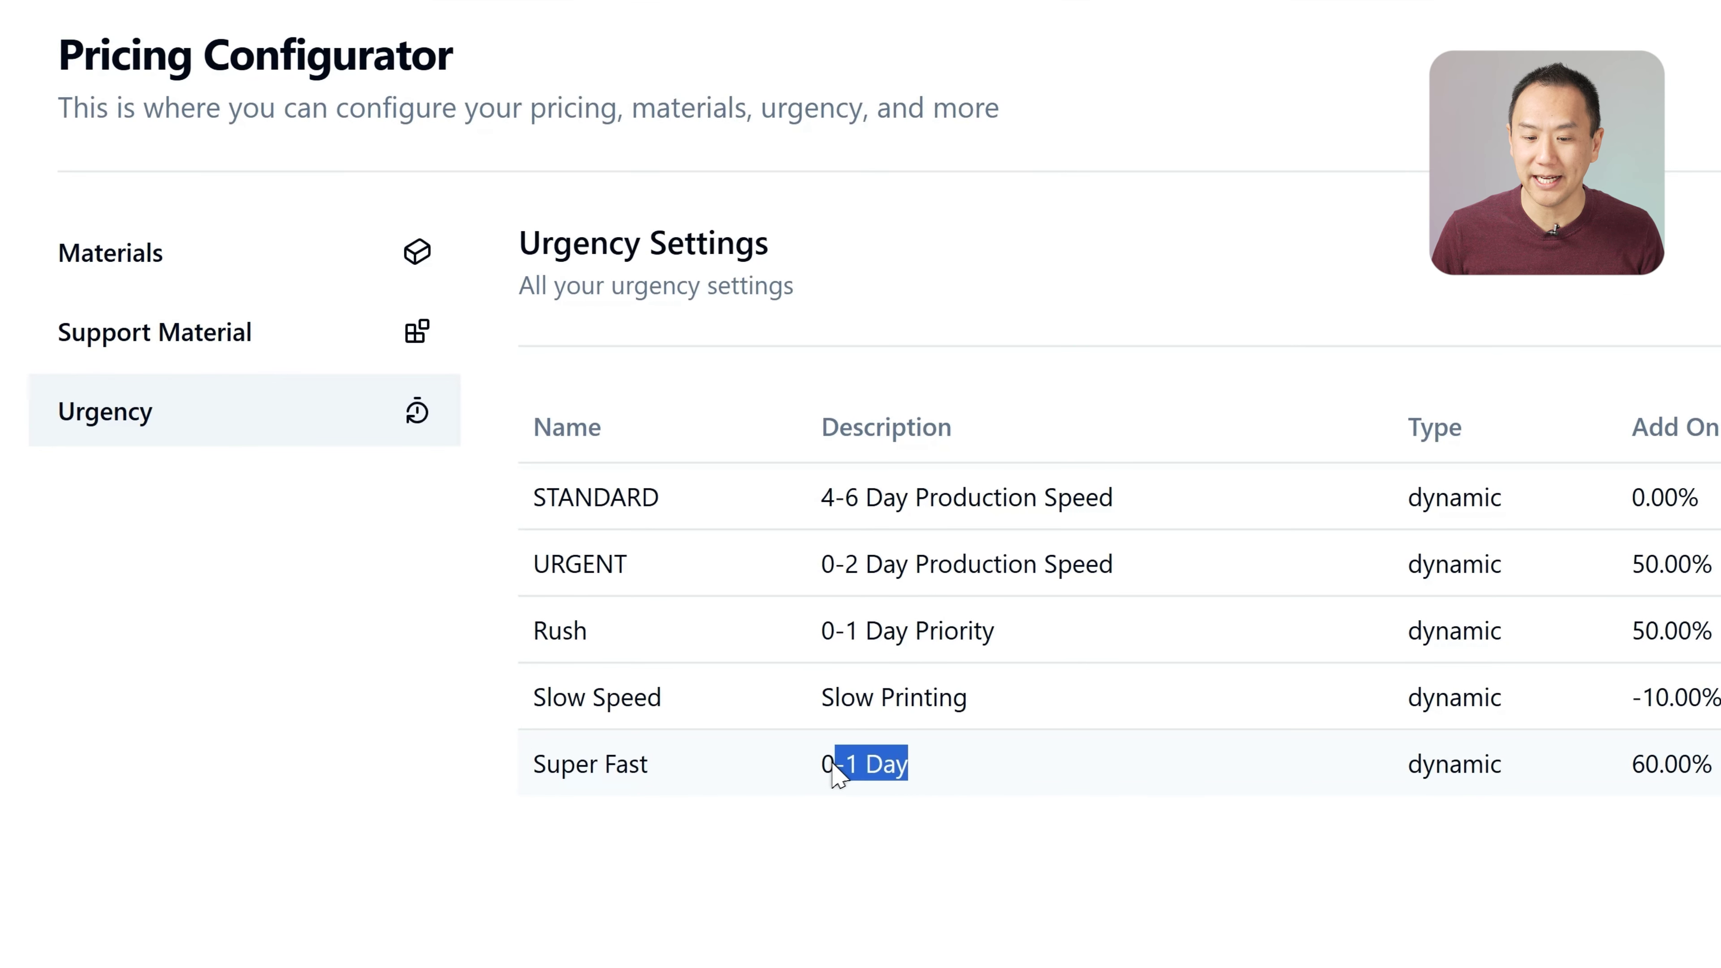
{"action": "left_click", "coordinate": [1333, 815]}
{"action": "left_click_drag", "start_coordinate": [1493, 773], "coordinate": [1418, 772]}
{"action": "left_click", "coordinate": [1014, 777]}
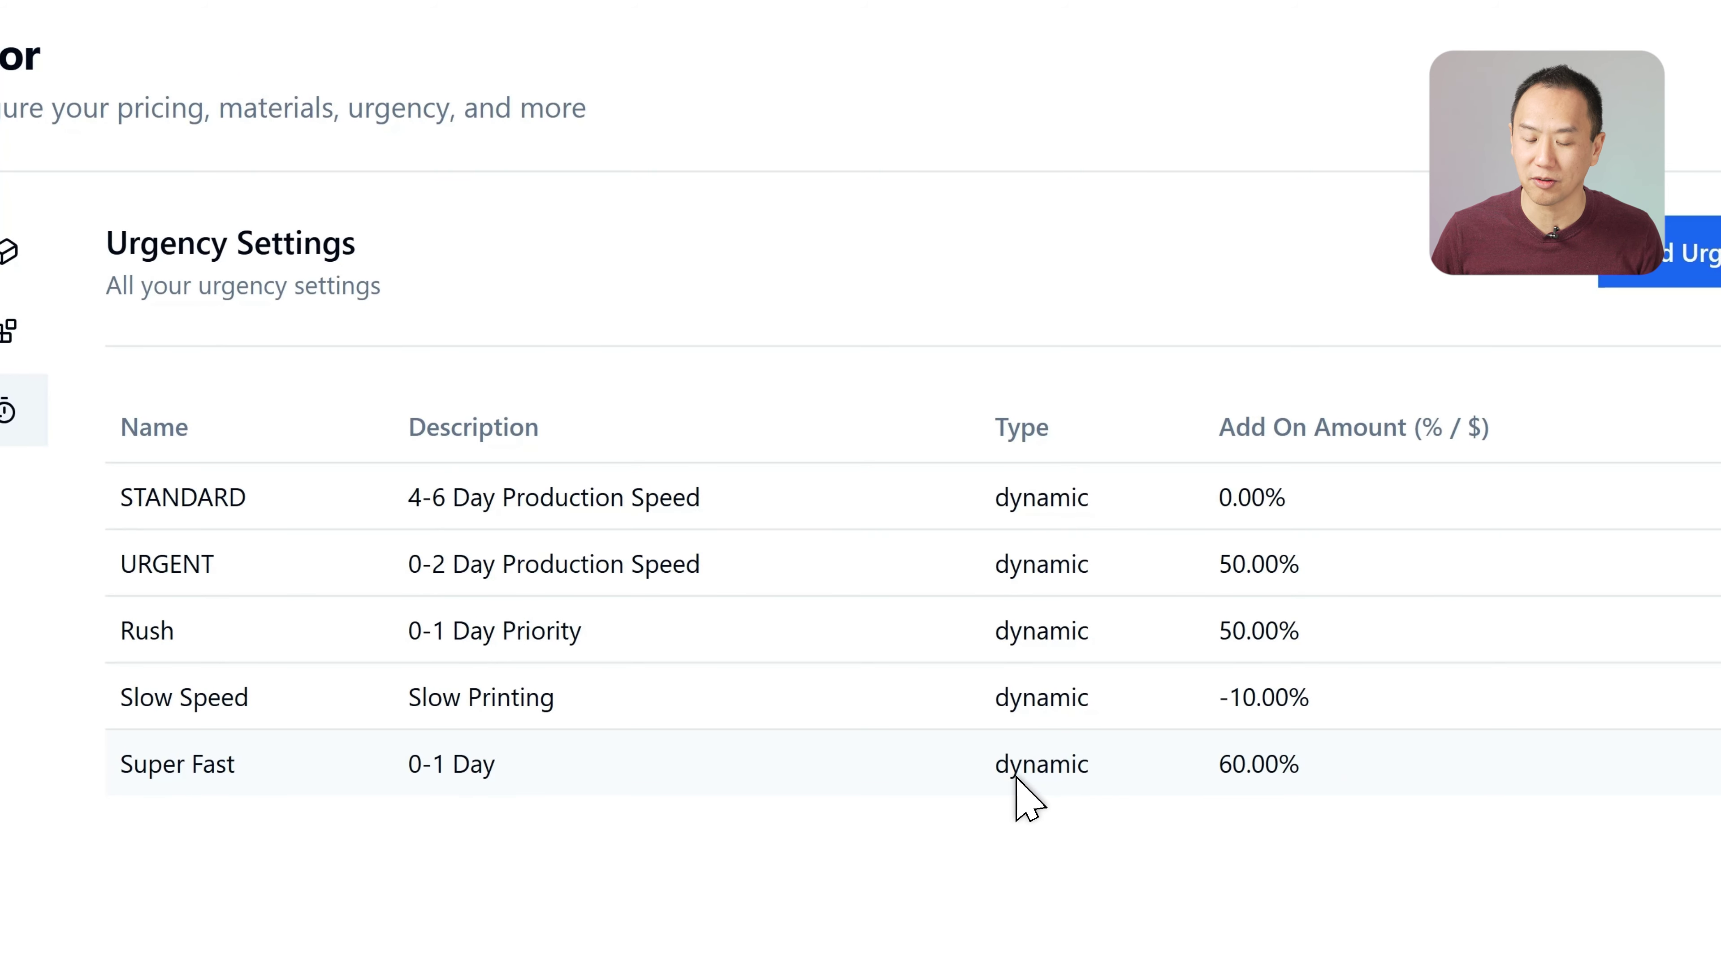
{"action": "left_click_drag", "start_coordinate": [1222, 773], "coordinate": [1348, 774]}
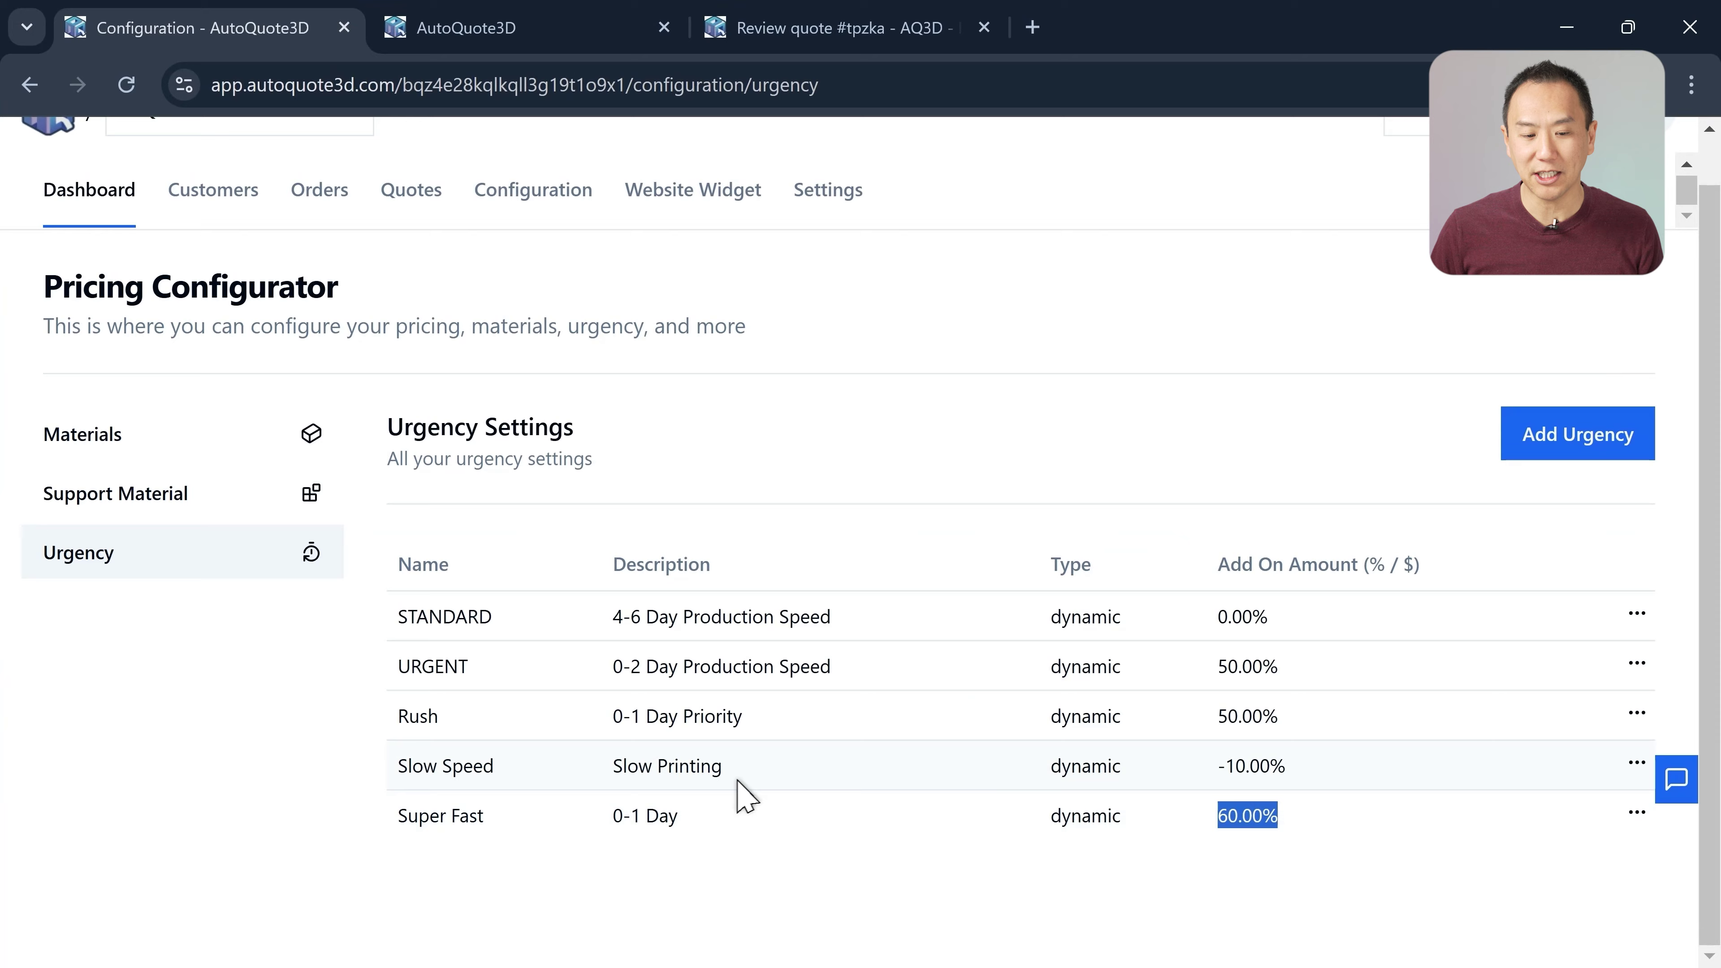
{"action": "left_click_drag", "start_coordinate": [407, 766], "coordinate": [532, 781]}
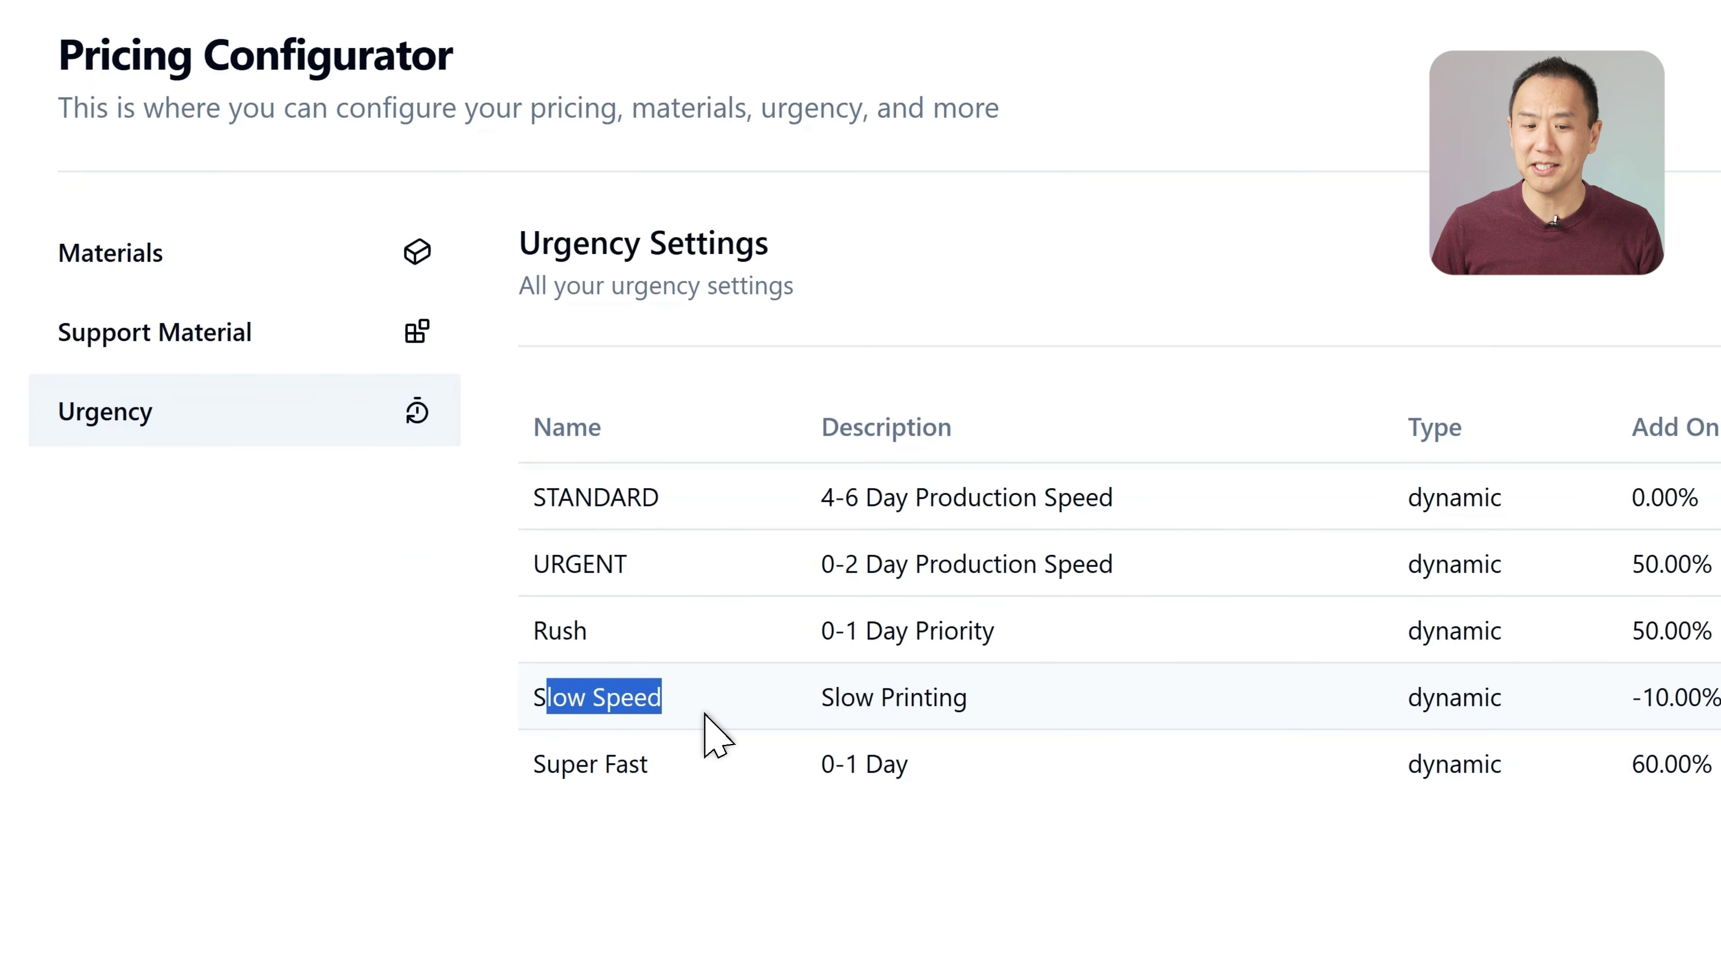
{"action": "left_click", "coordinate": [709, 713]}
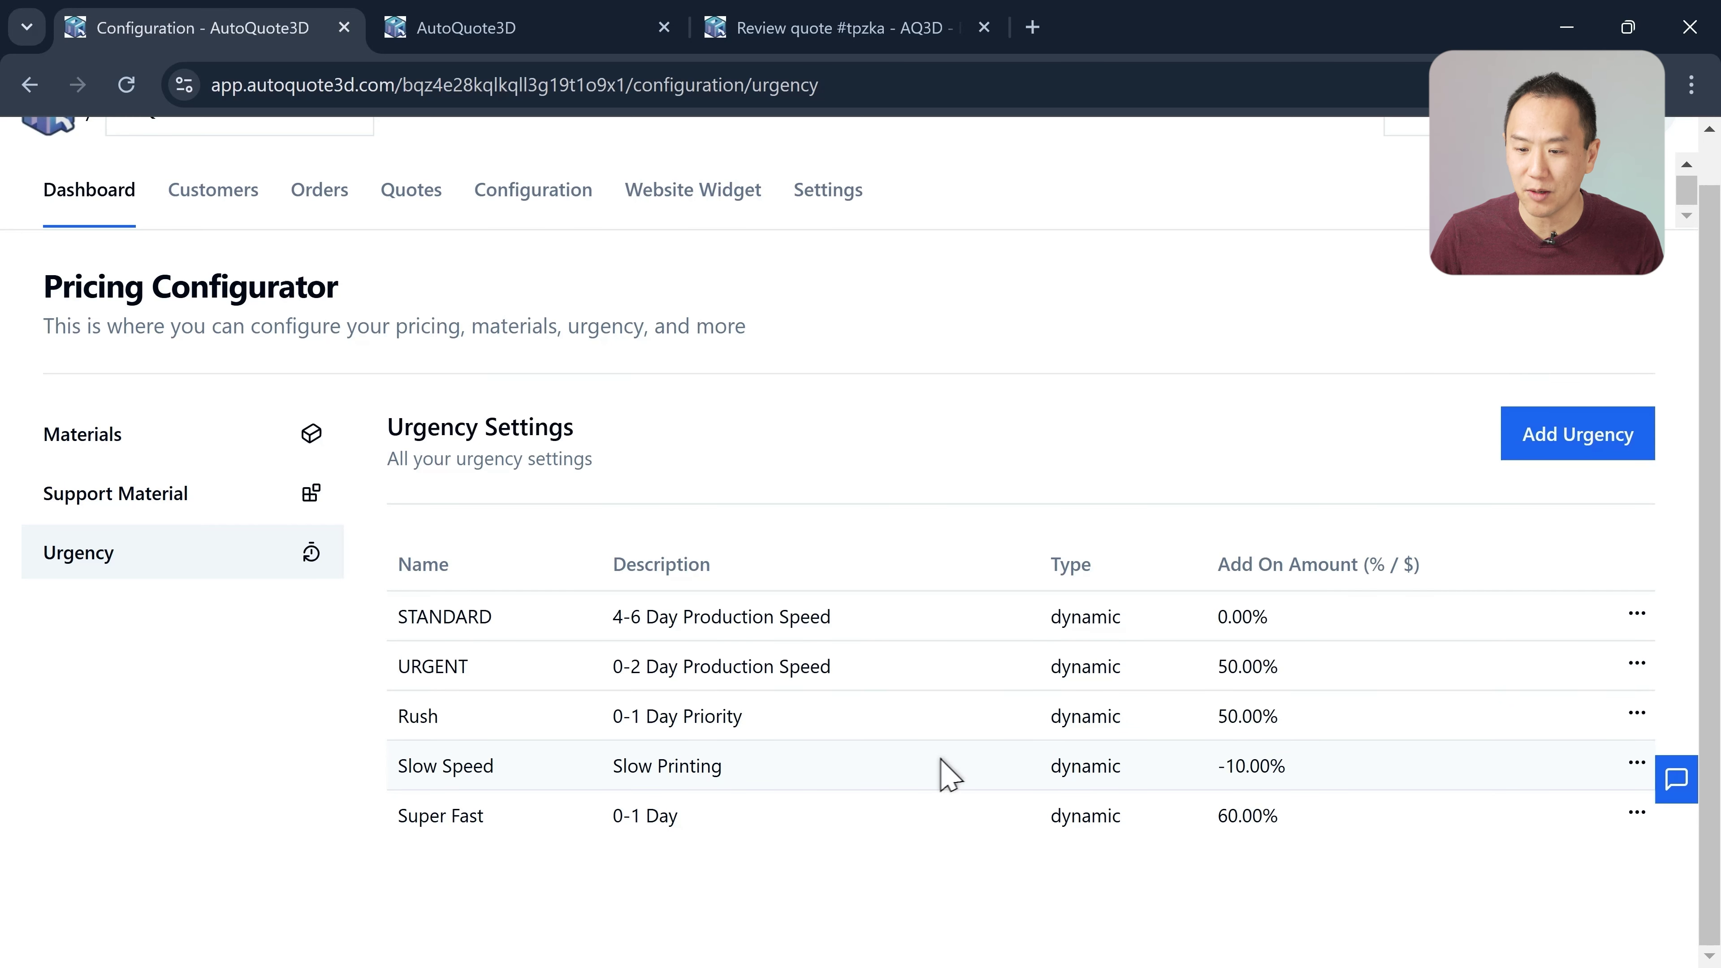
- Change the description of the Slow Speed urgency option to Within 20 days and submit the edit
{"action": "left_click", "coordinate": [1636, 762]}
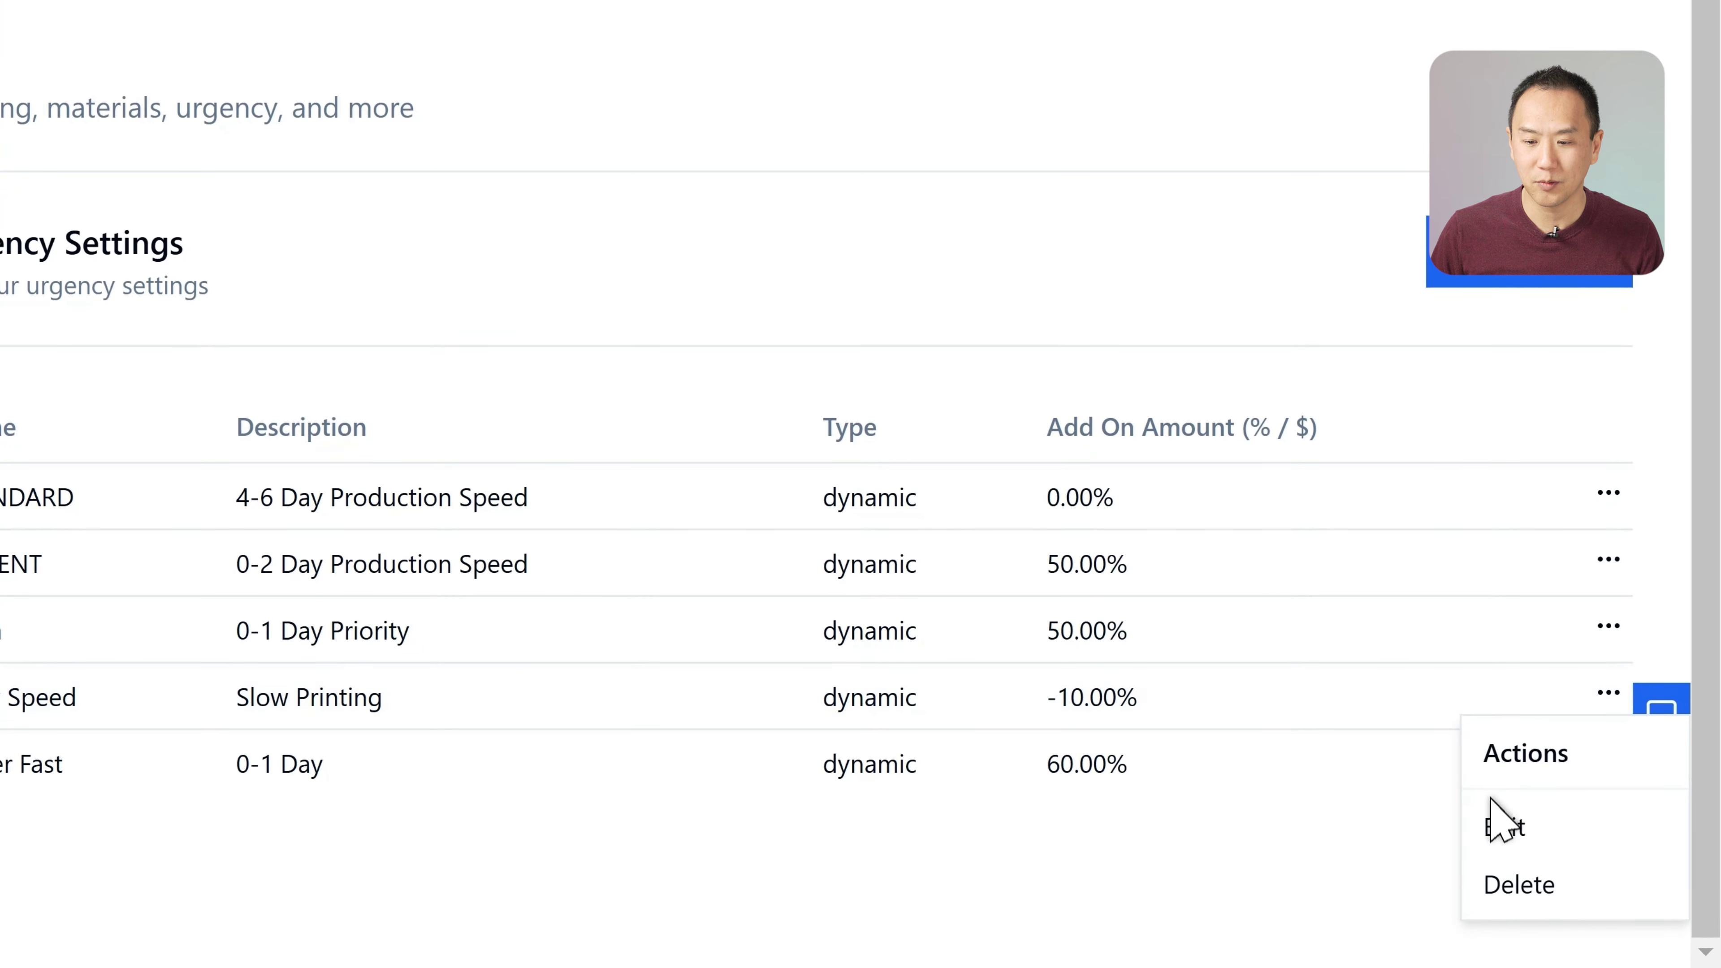
{"action": "left_click", "coordinate": [1493, 832]}
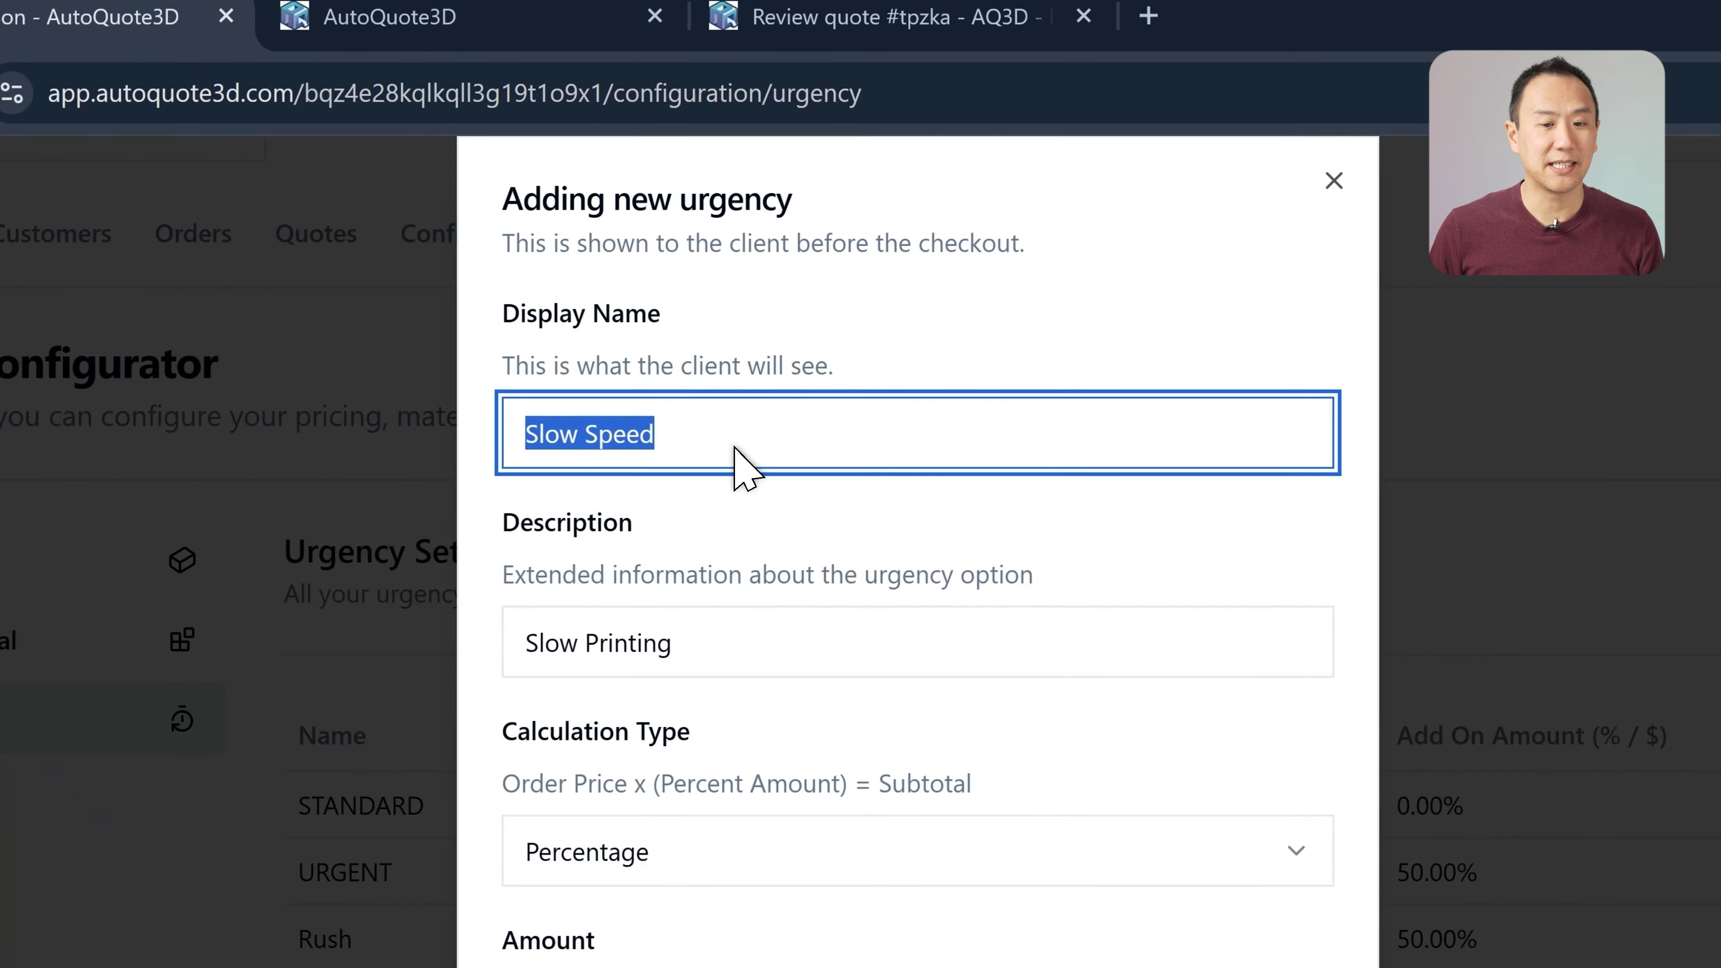
{"action": "left_click", "coordinate": [735, 447]}
{"action": "left_click", "coordinate": [603, 649]}
{"action": "key", "text": "ctrl+a"}
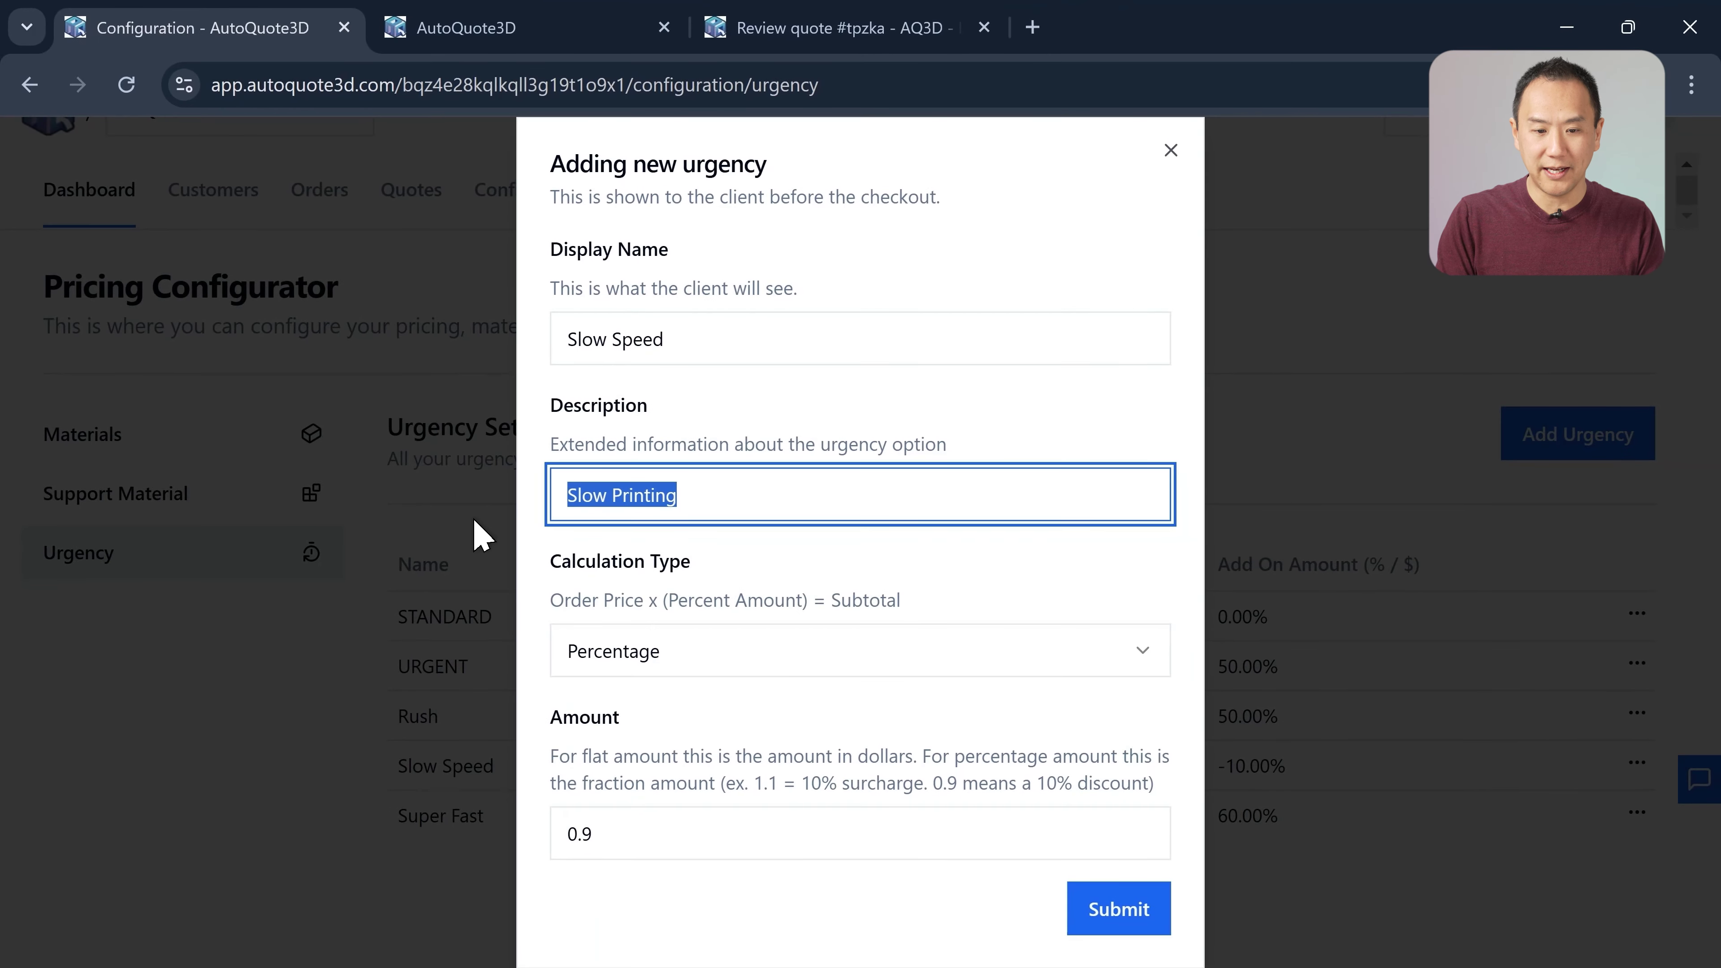
{"action": "type", "text": "Within 20 days"}
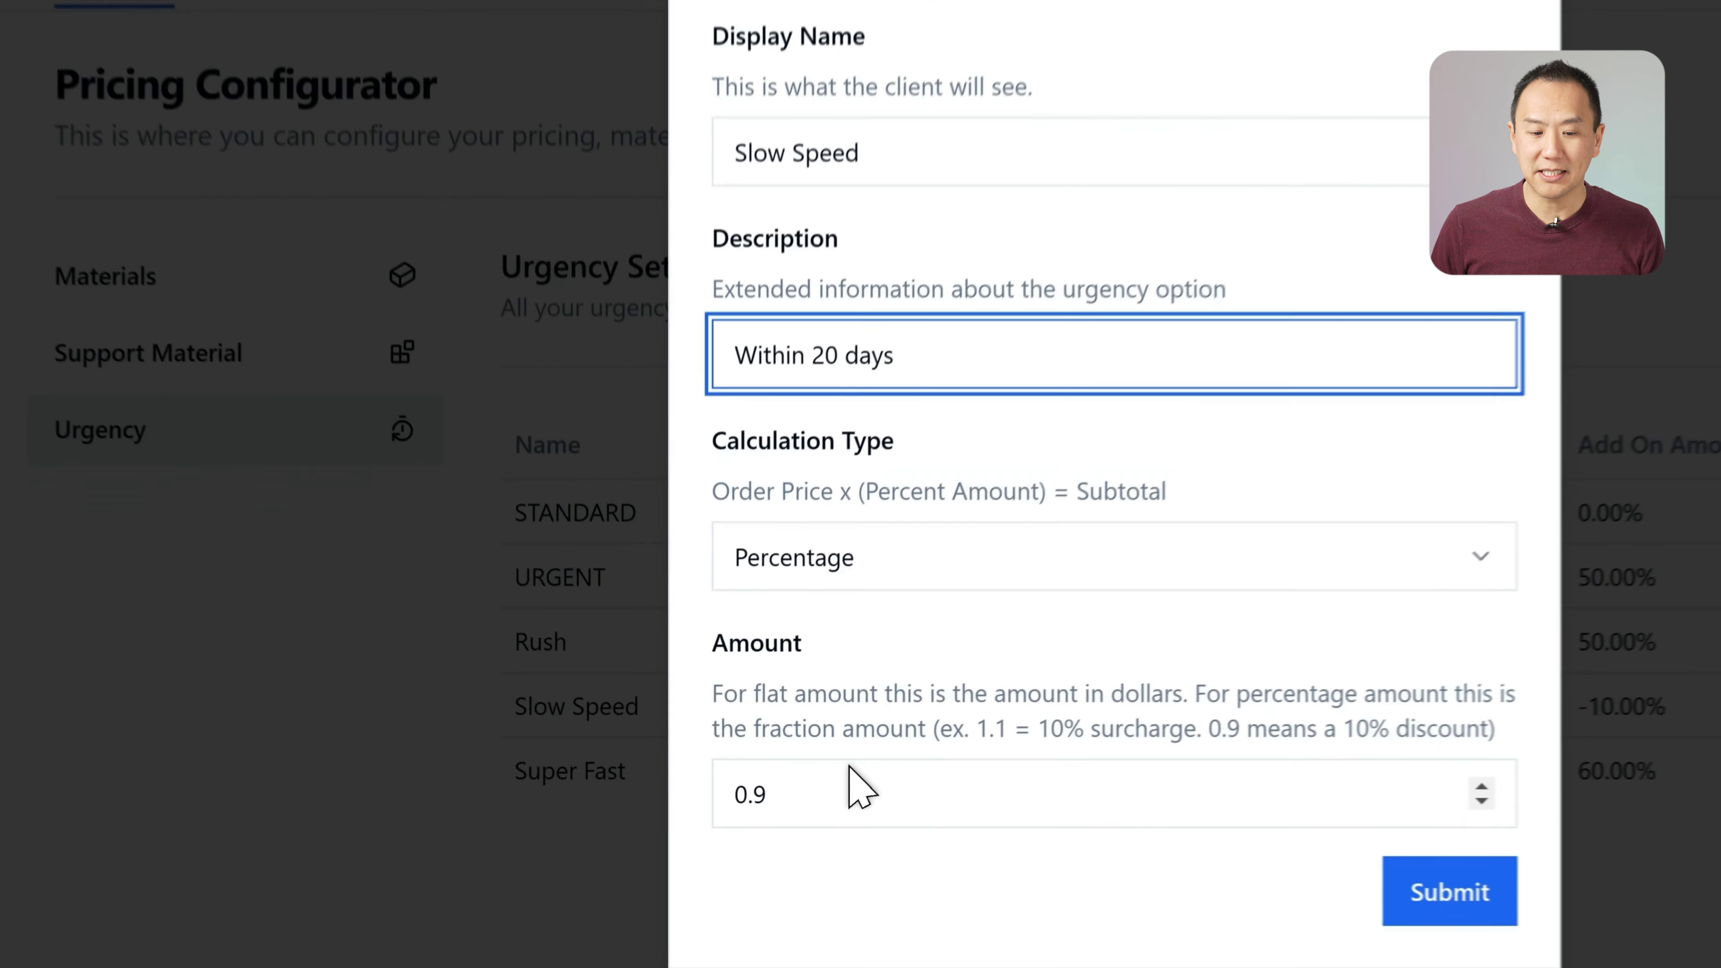
{"action": "left_click", "coordinate": [606, 841]}
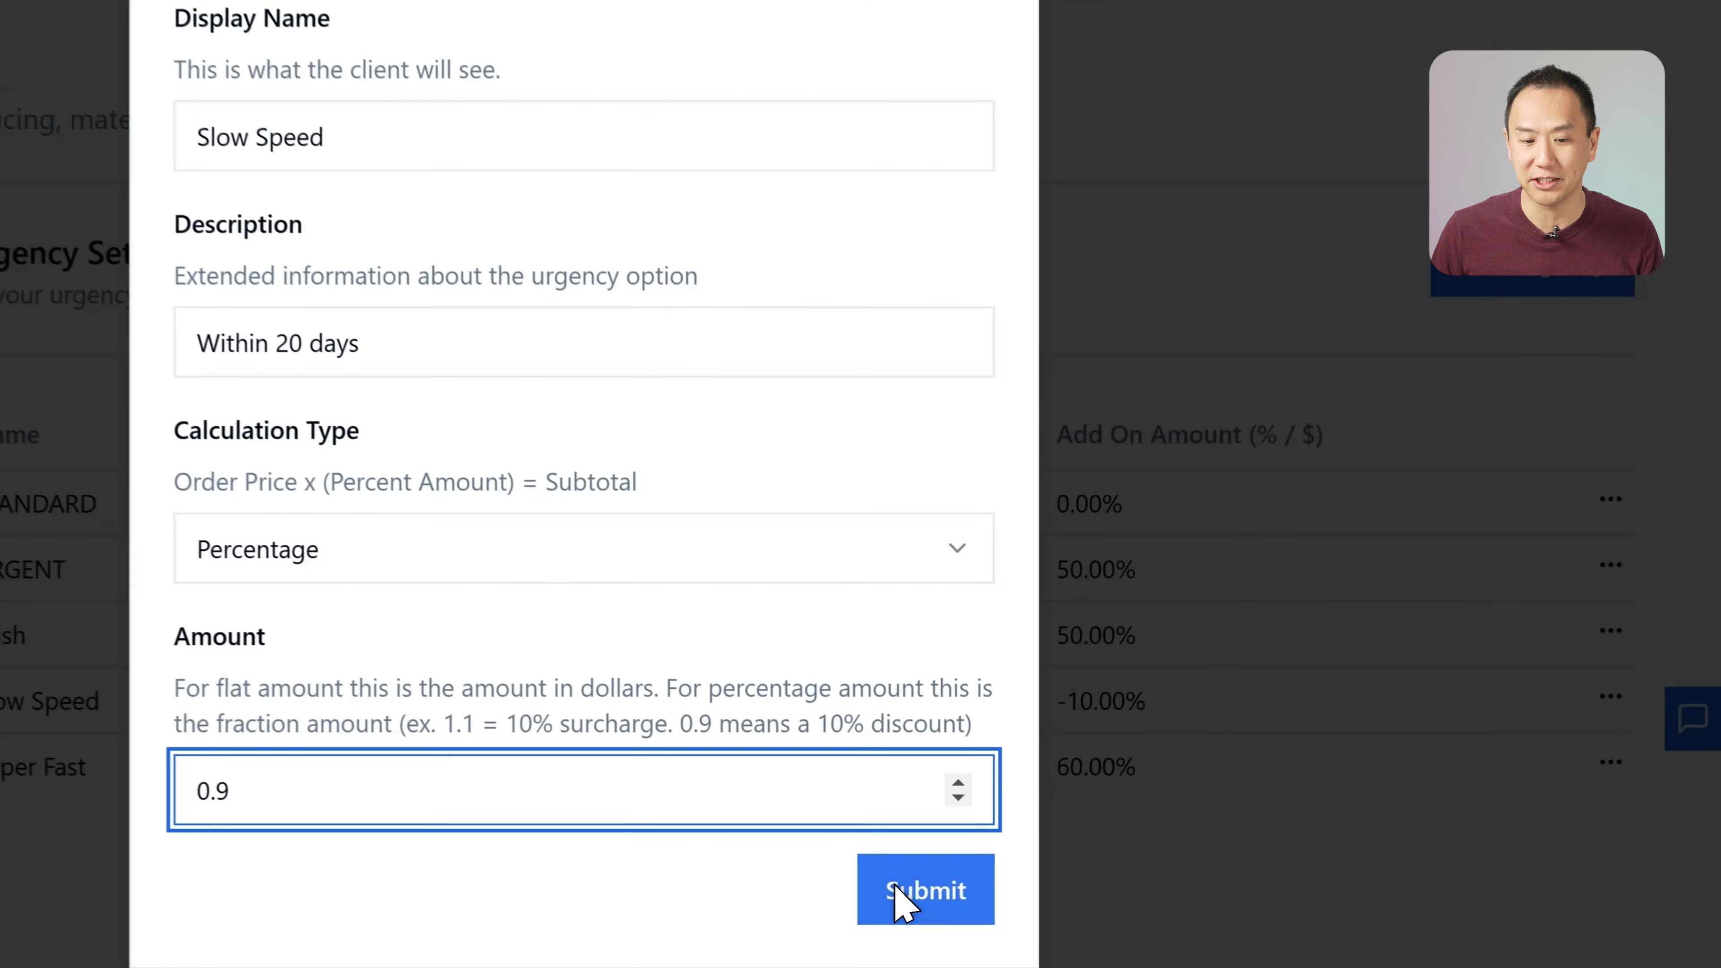
{"action": "left_click", "coordinate": [1090, 911]}
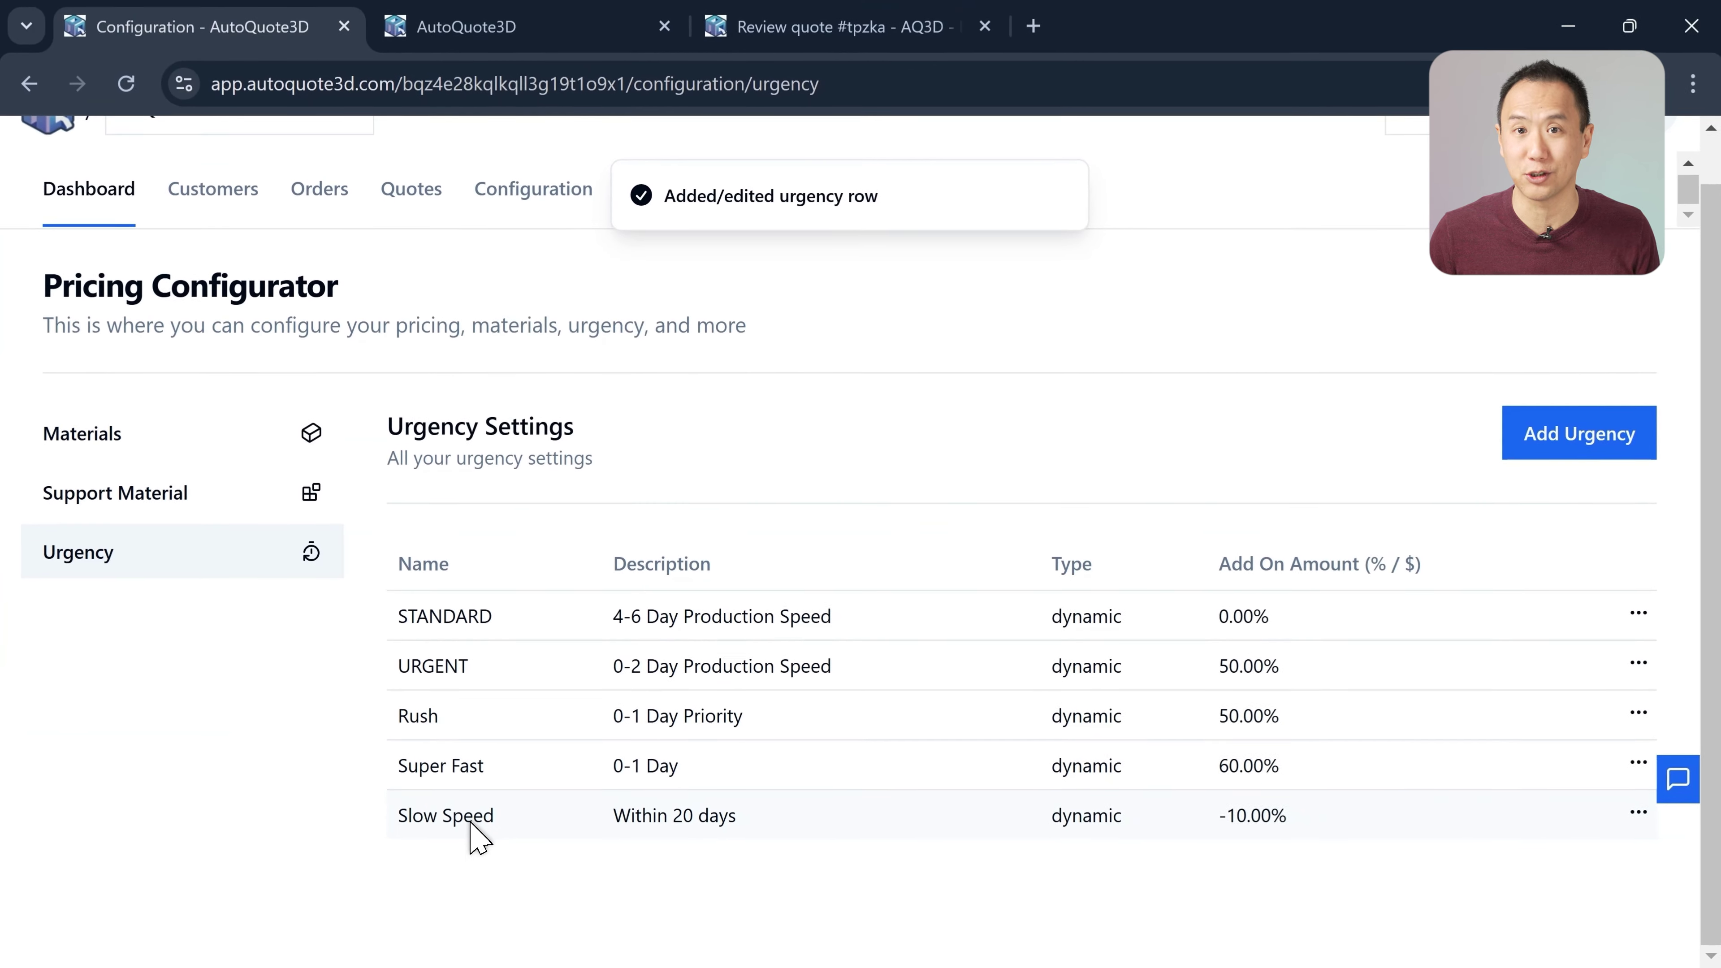